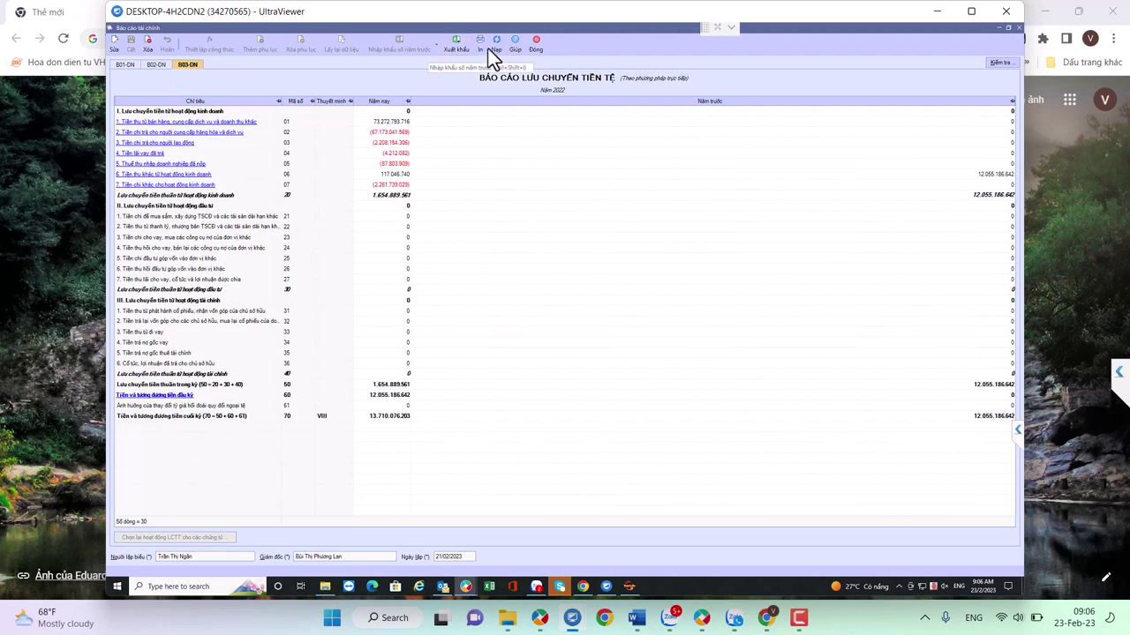
Include B02-DN and B03-DN in the financial statement printout, preview the set, and close the preview and the report
click(478, 44)
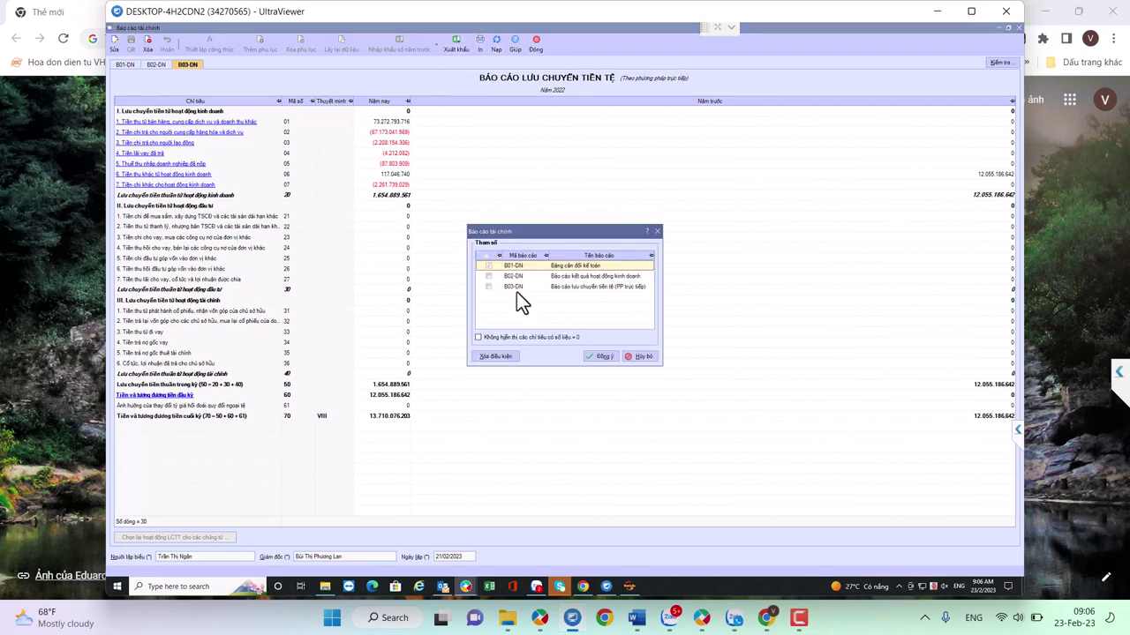
click(639, 356)
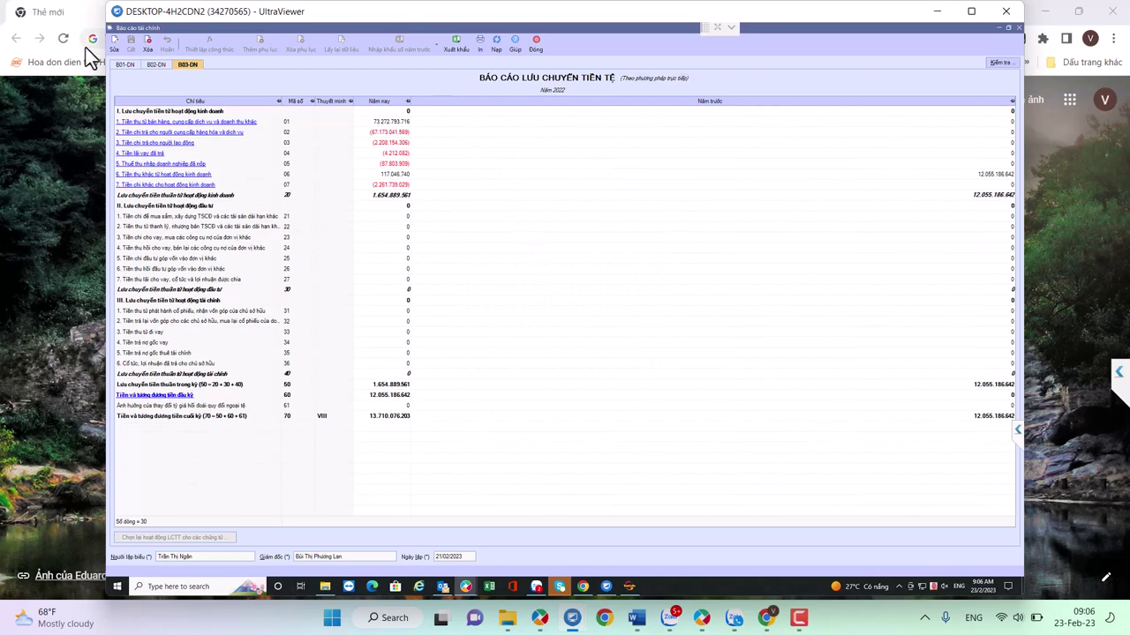
click(480, 44)
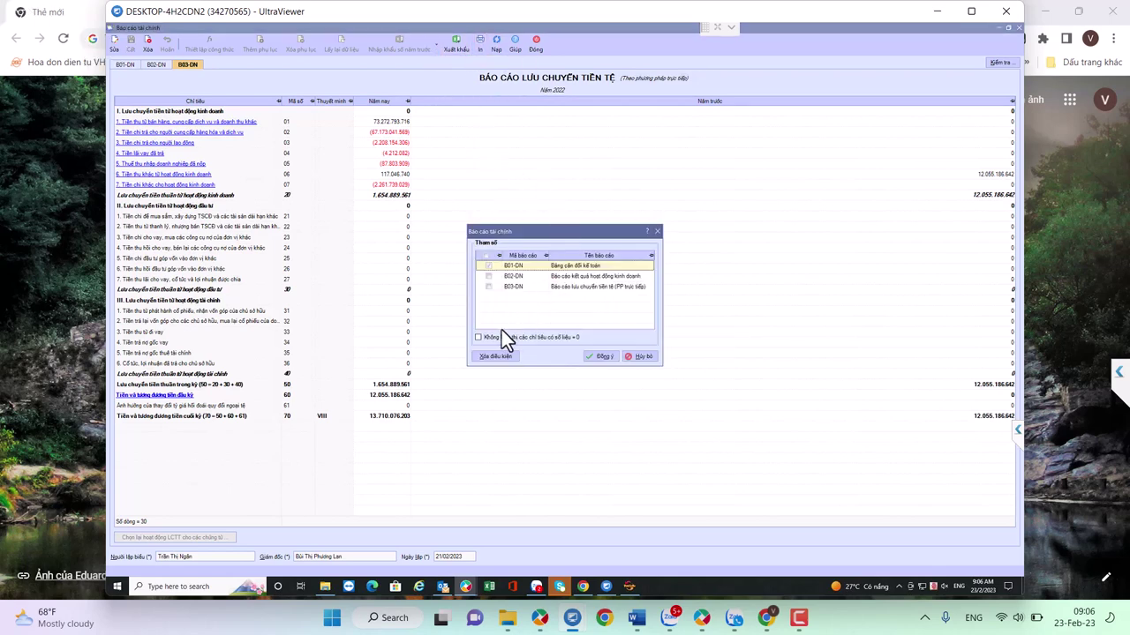
click(488, 277)
click(489, 286)
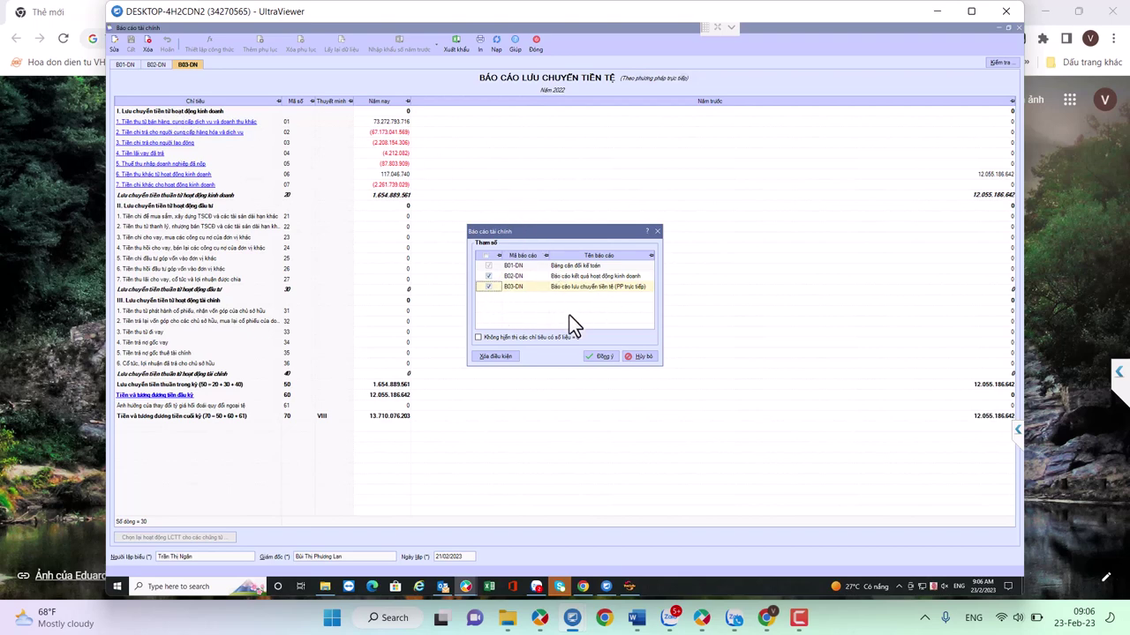
click(491, 286)
click(603, 355)
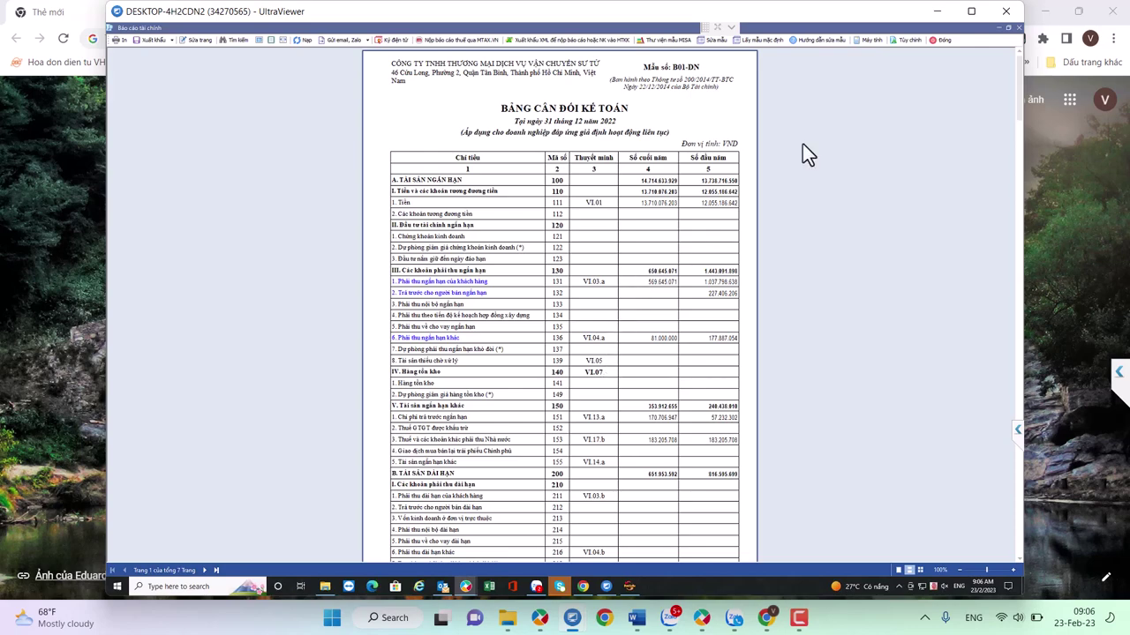
click(938, 40)
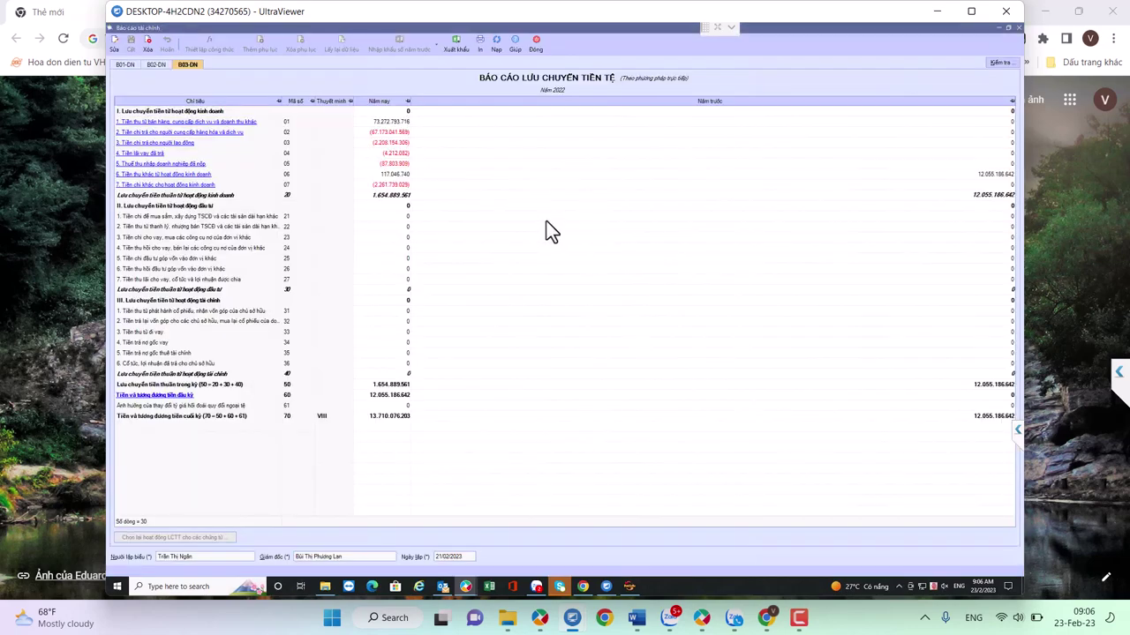
click(539, 40)
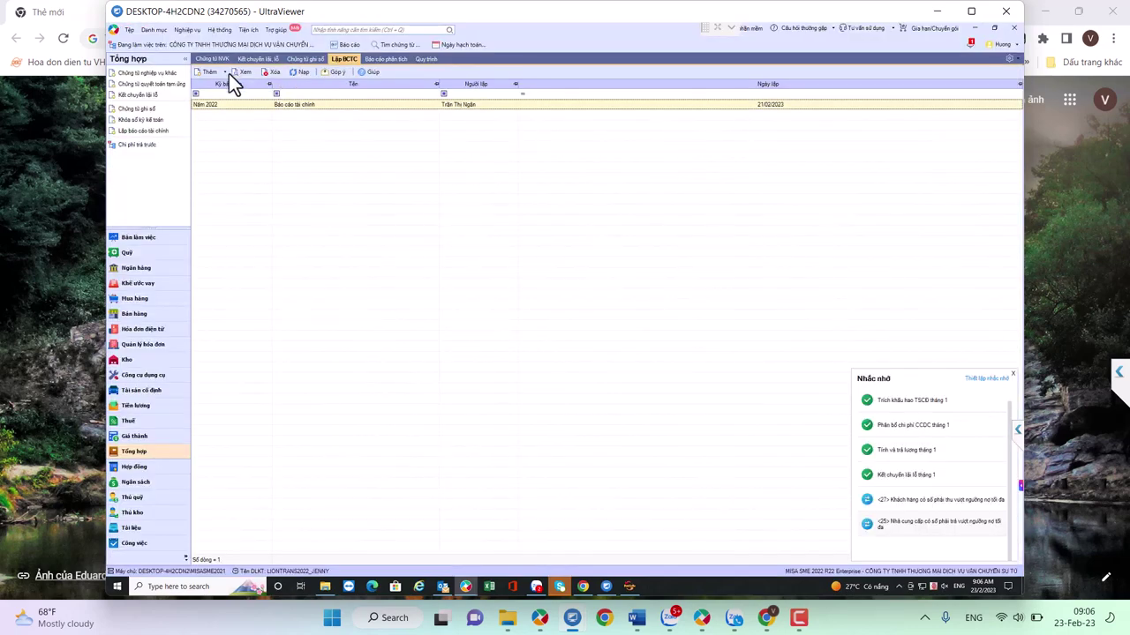
click(350, 45)
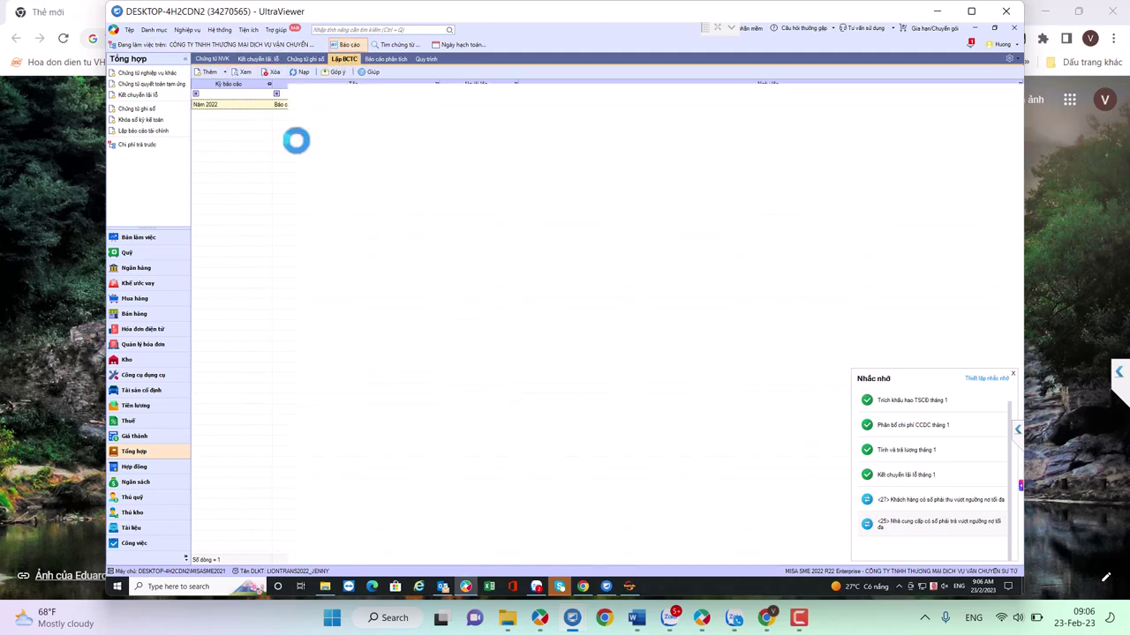
click(318, 143)
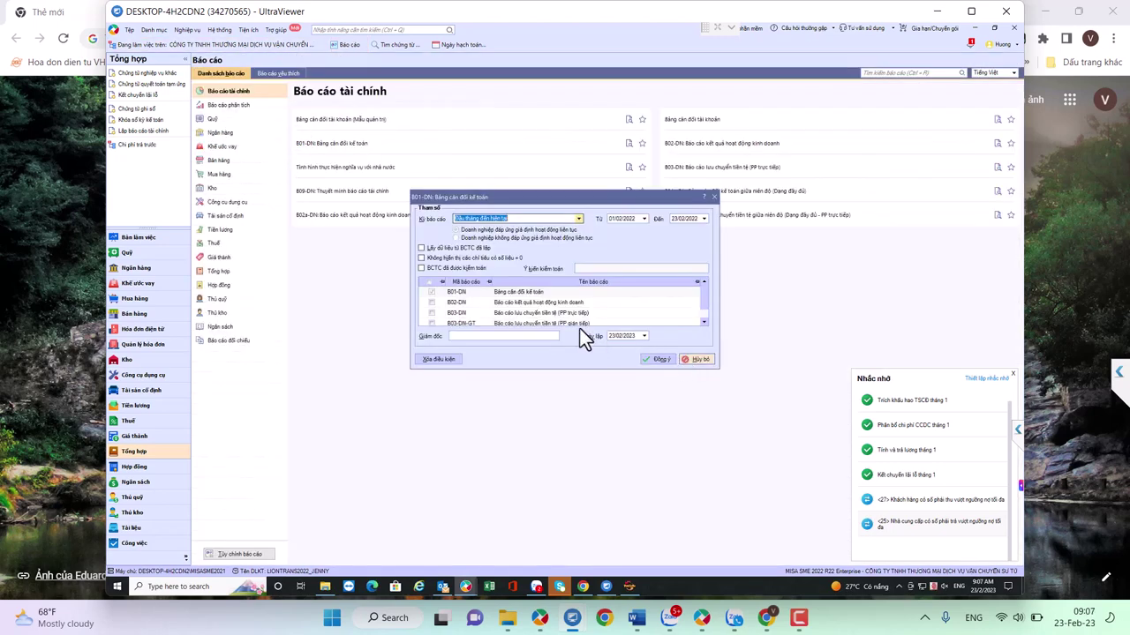
click(431, 323)
click(431, 312)
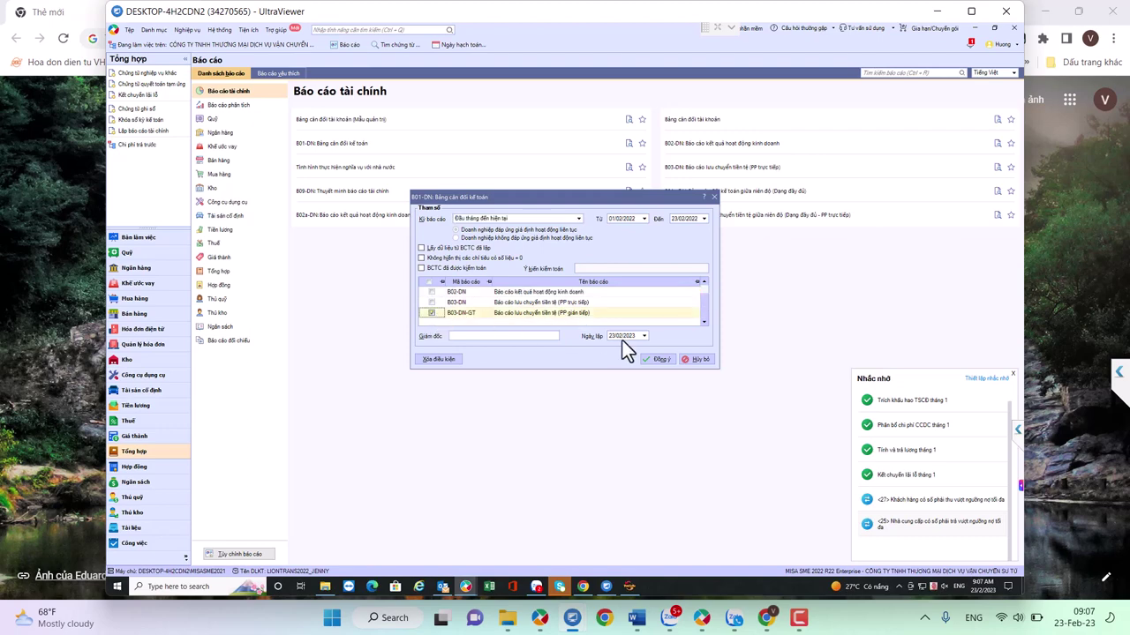
click(689, 360)
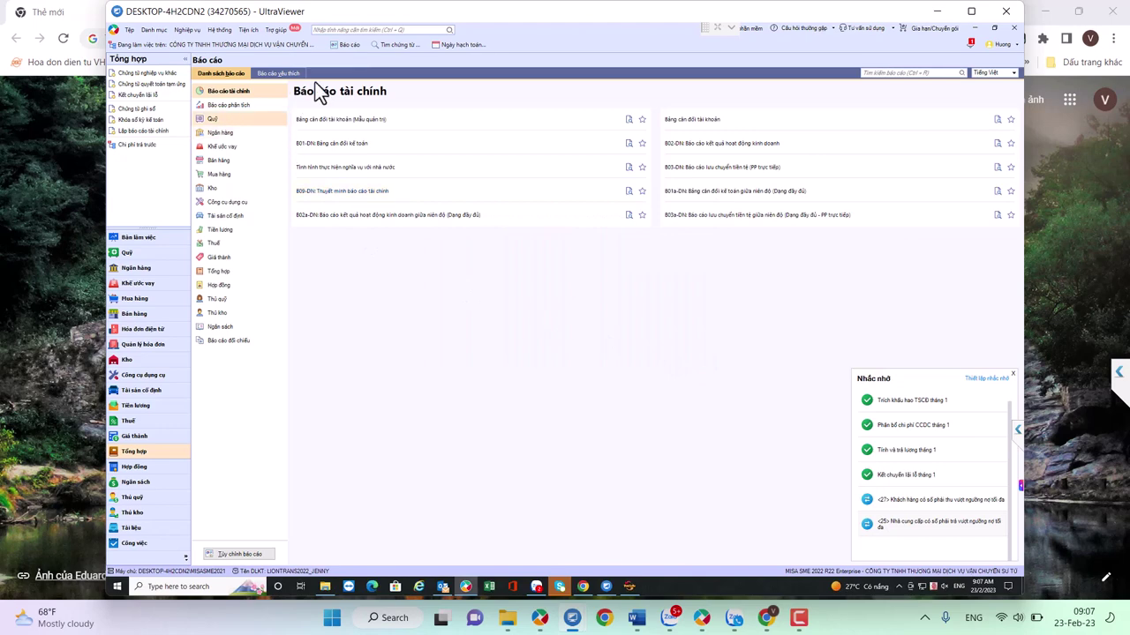
click(233, 341)
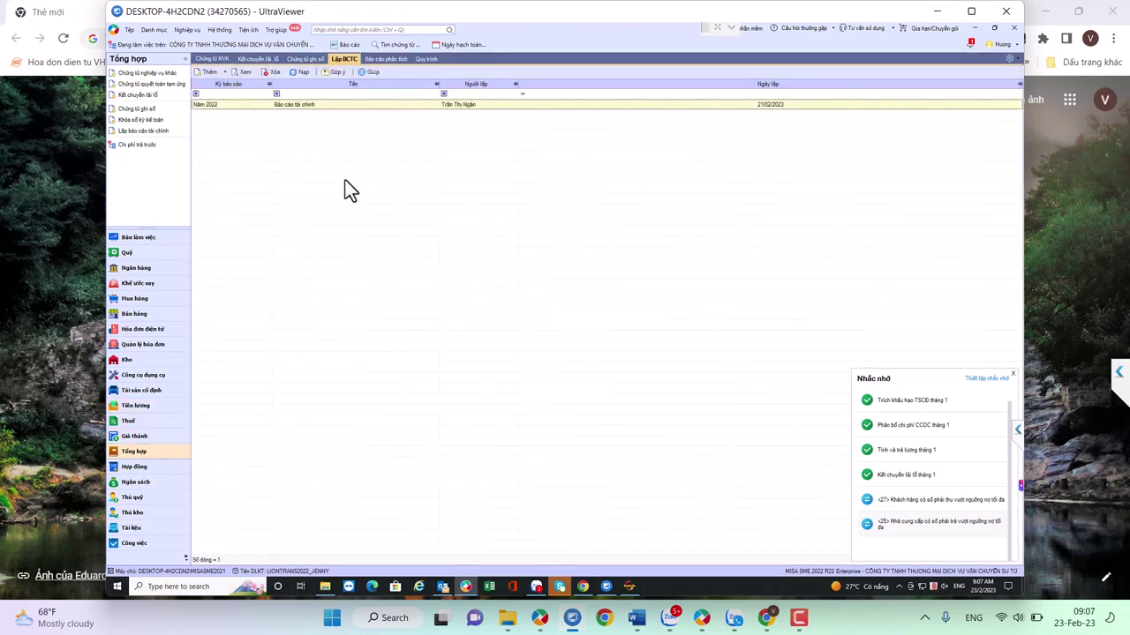
Open the 2022 financial report and preview its printout with B01-DN, B02-DN and B03-DN
double_click(329, 104)
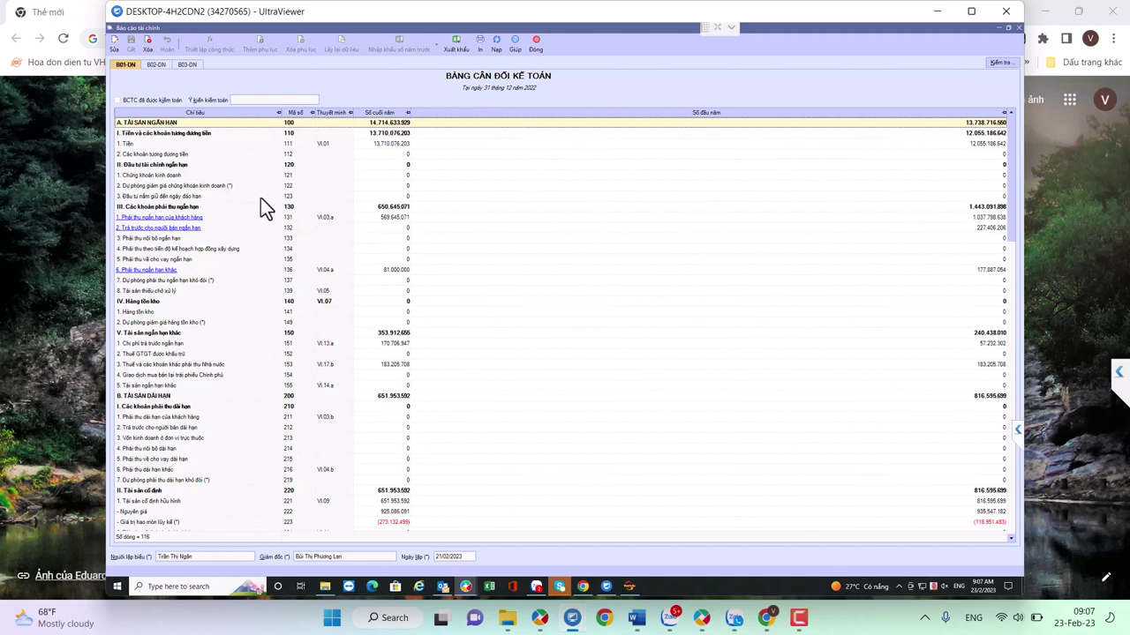
click(485, 46)
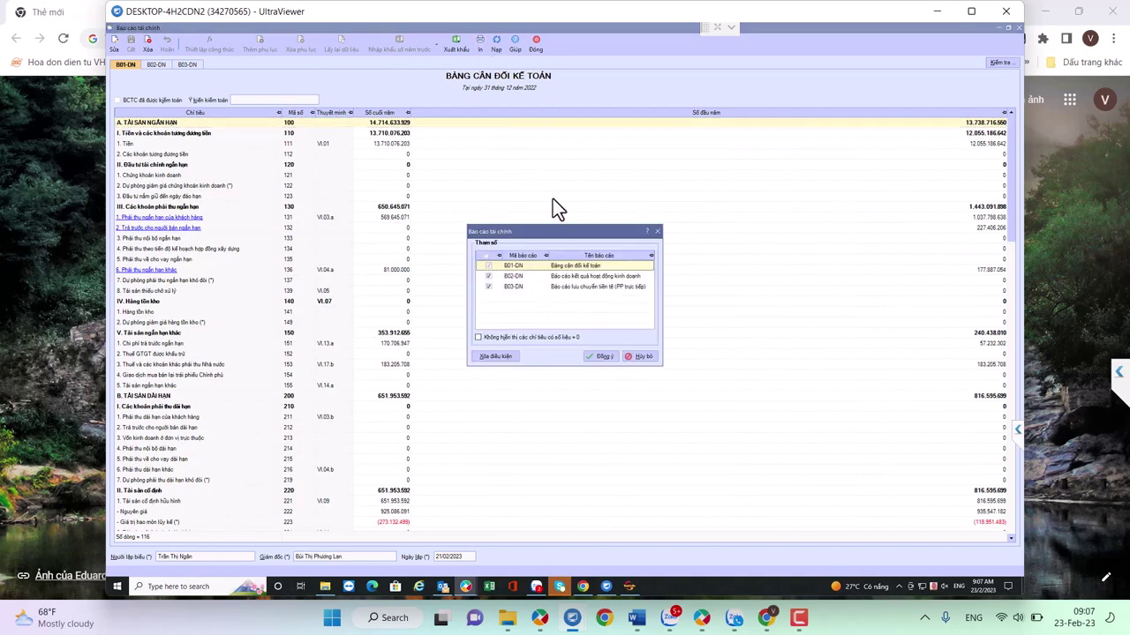
click(601, 356)
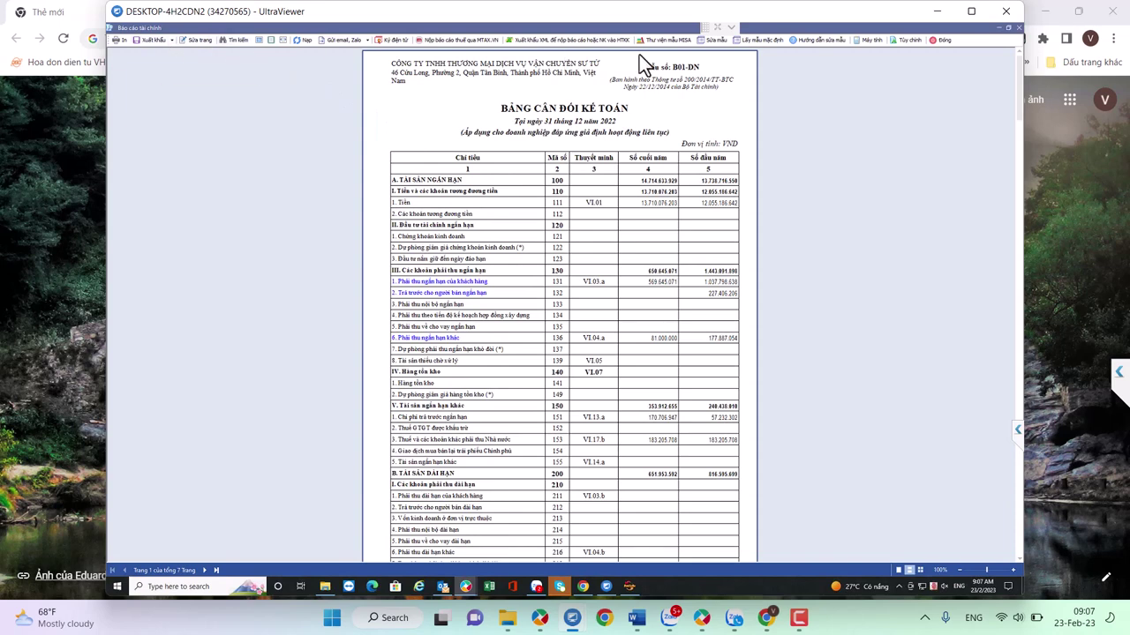
Export the financial statements as the XML file Bao_cao_tai_chinh to the Desktop for HTKK, without viewing the file
click(565, 41)
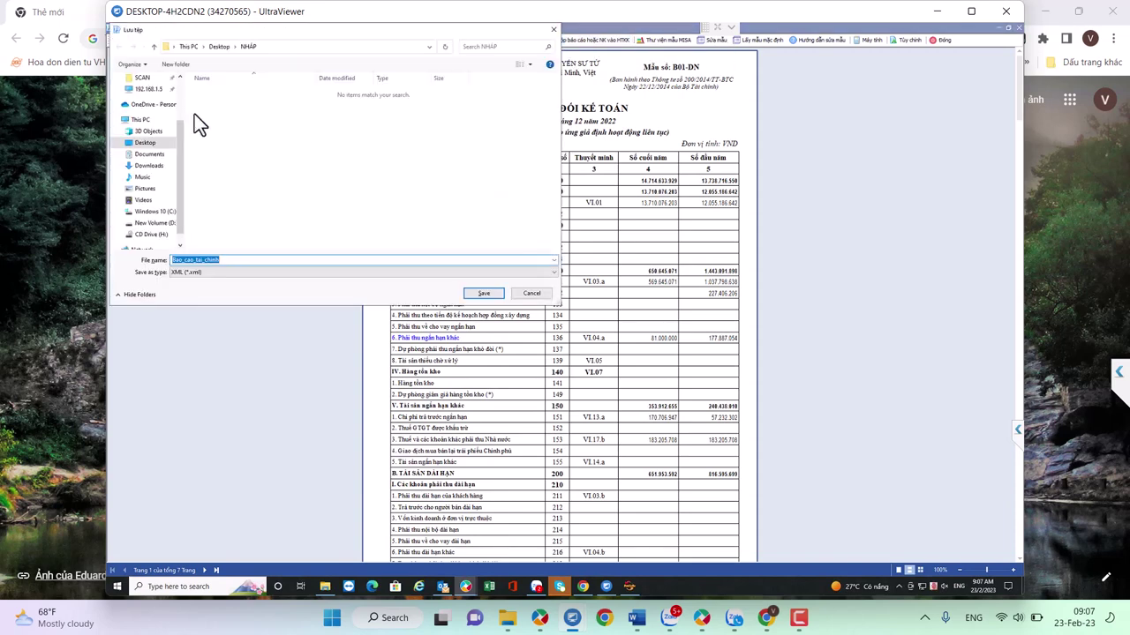
click(144, 142)
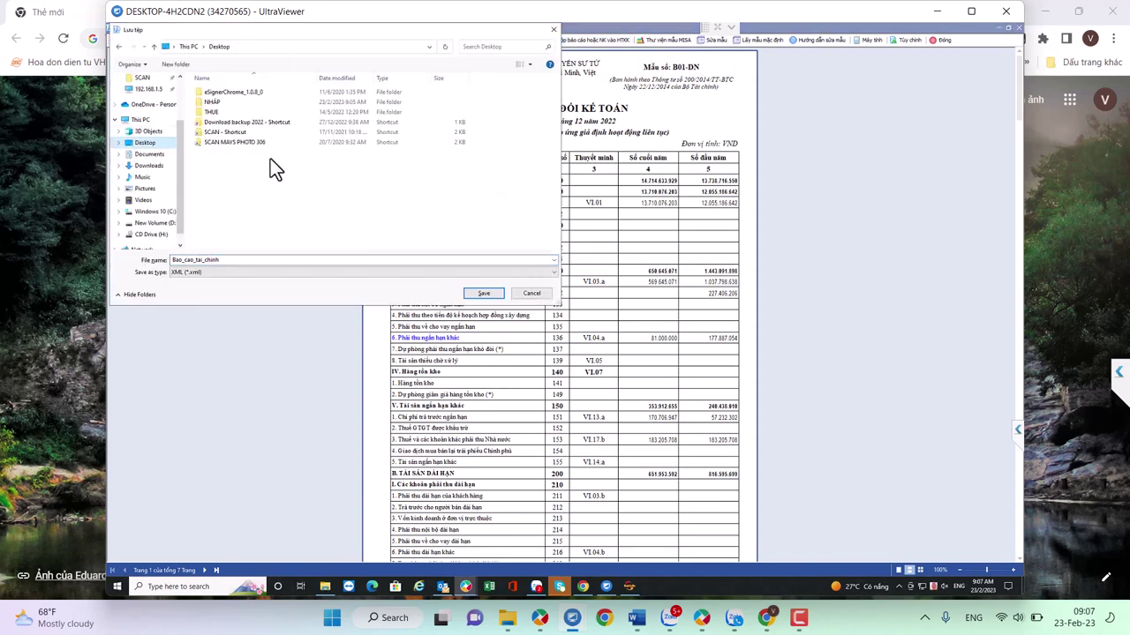
click(484, 295)
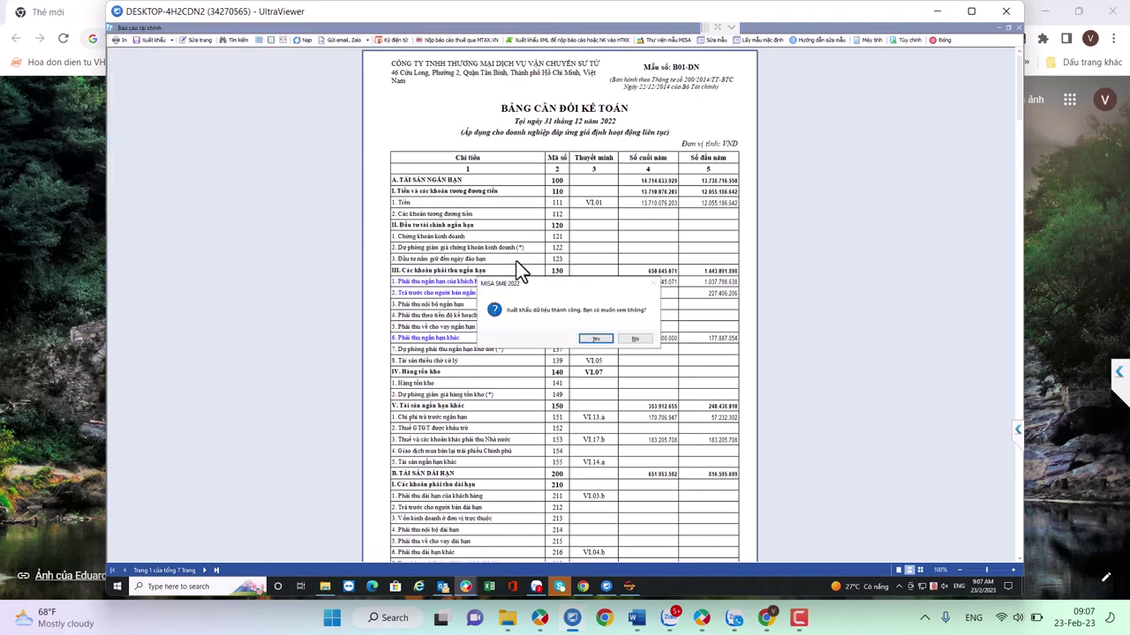
click(629, 339)
Switch to the HTKK tax declaration app and delete all data entered in the 2022 balance sheet declaration
mouse_move(628, 584)
click(630, 547)
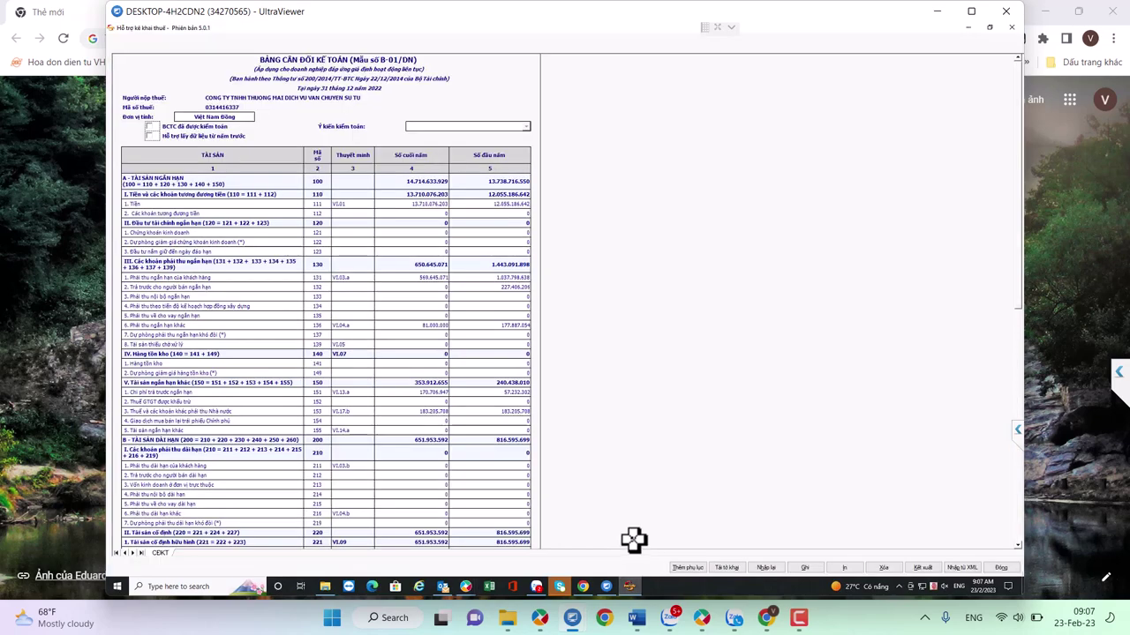
click(883, 569)
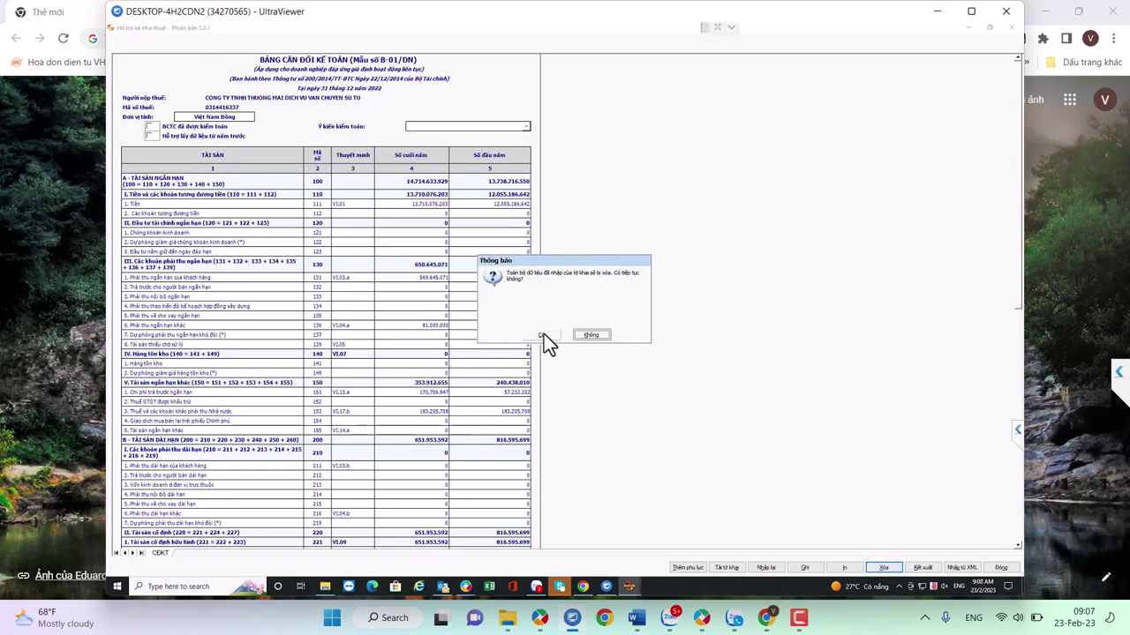
click(543, 335)
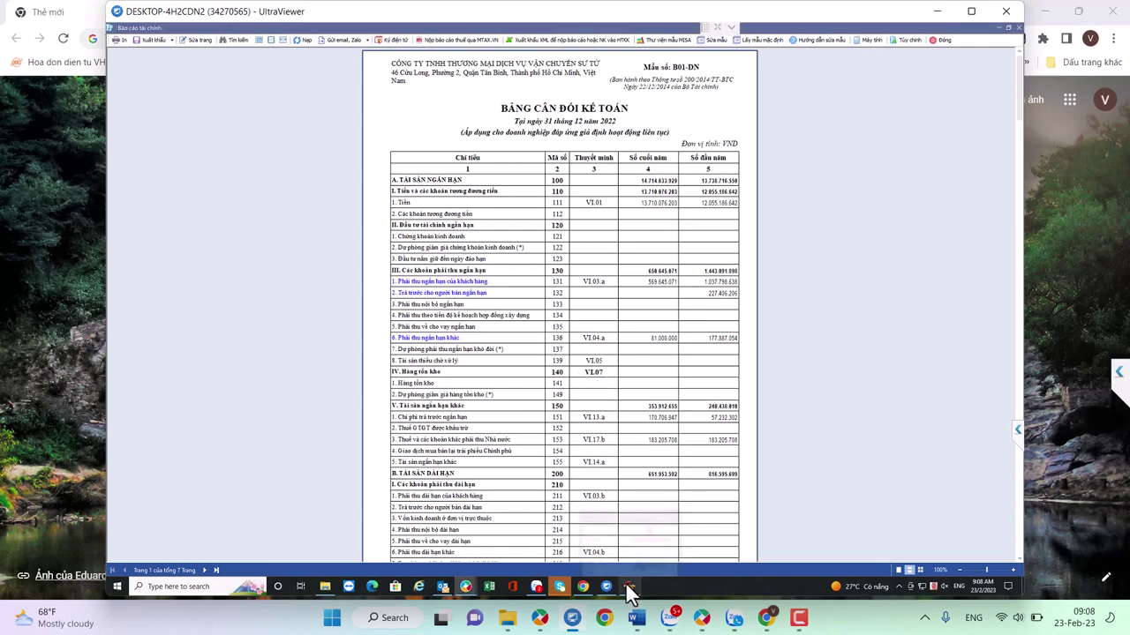
Open the TT200/2014/TT-BTC annual financial statement set for 2022 with appendices KQHĐSXKD and LCTTTT, excluding LCTTGT
click(626, 584)
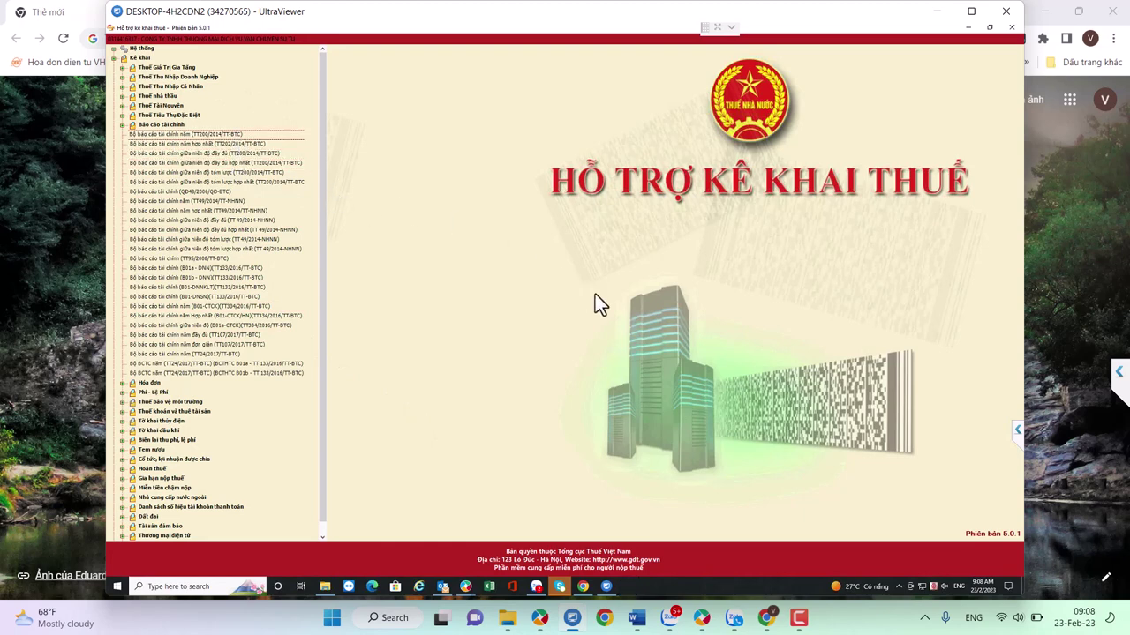
key(Return)
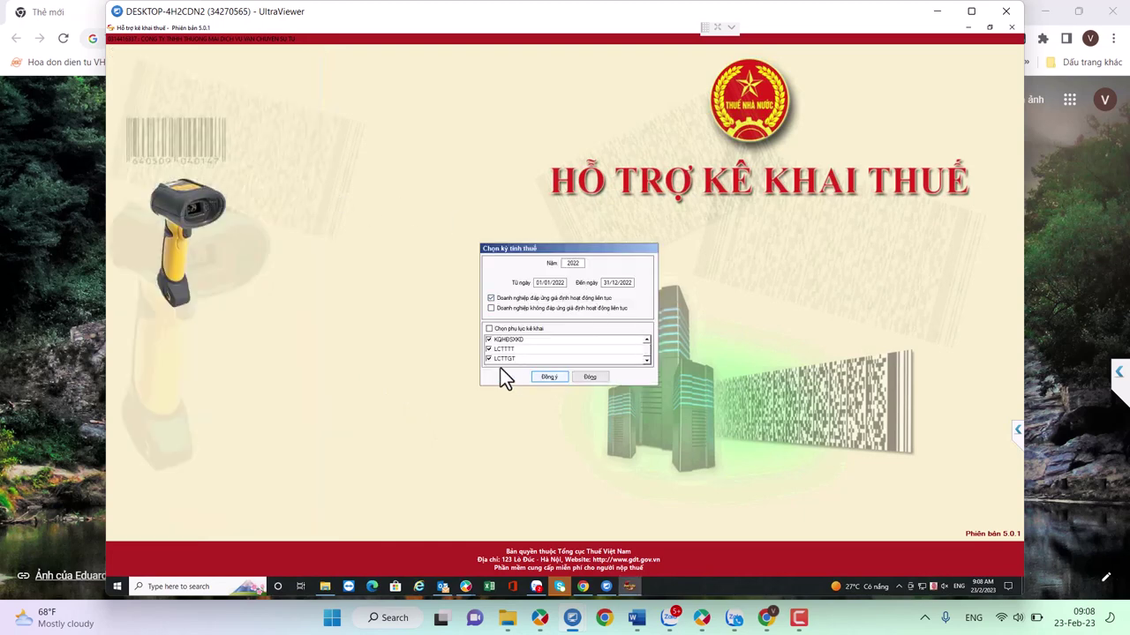
click(551, 381)
click(560, 338)
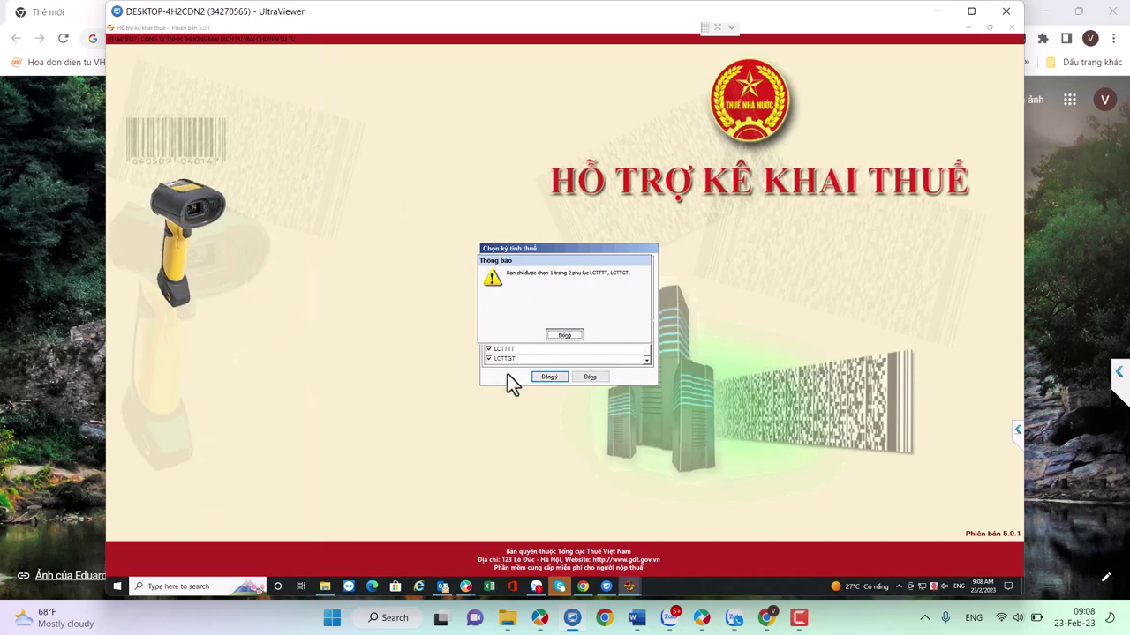
click(489, 358)
click(548, 378)
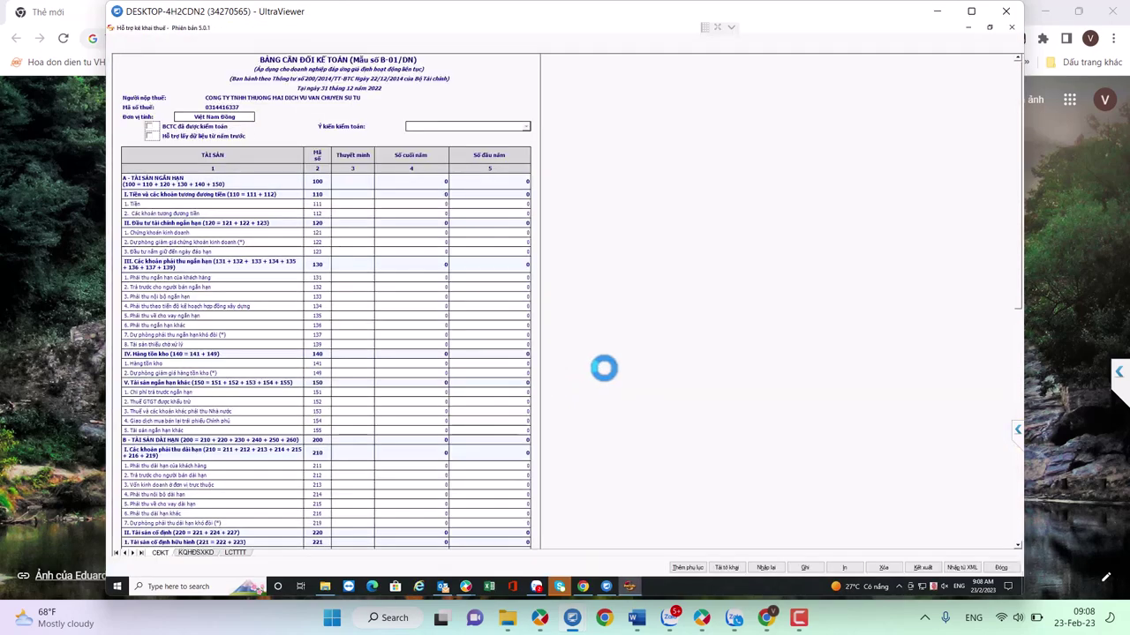
Import the Bao_cao_tai_chinh XML file from the Desktop into the declaration and view the KQHĐSXKD appendix
click(962, 567)
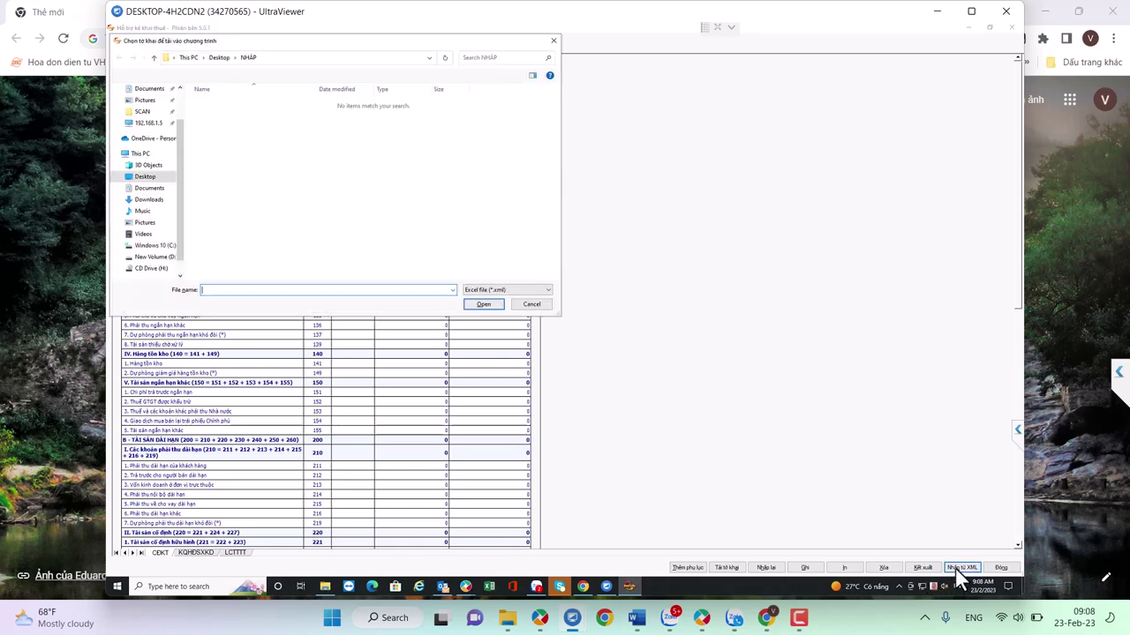
click(145, 179)
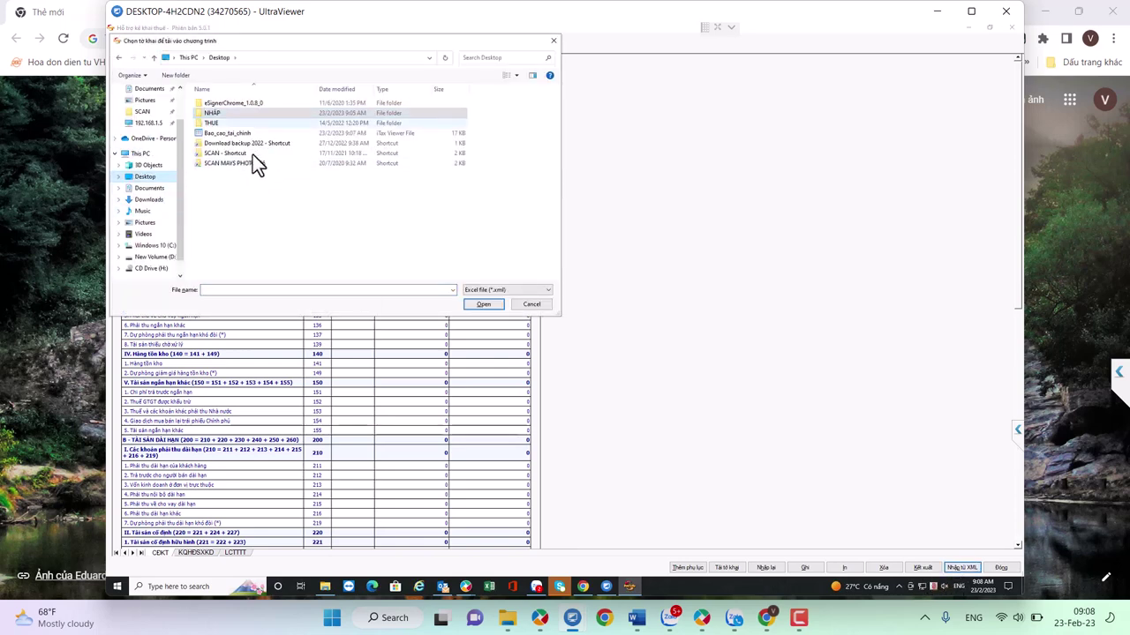
click(231, 137)
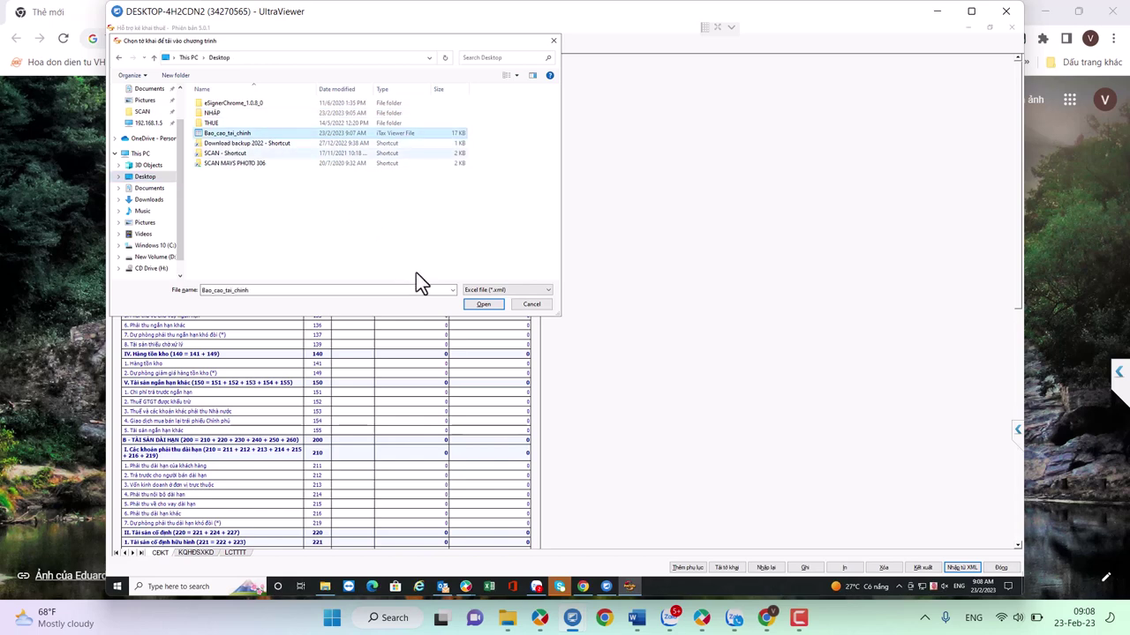
click(472, 307)
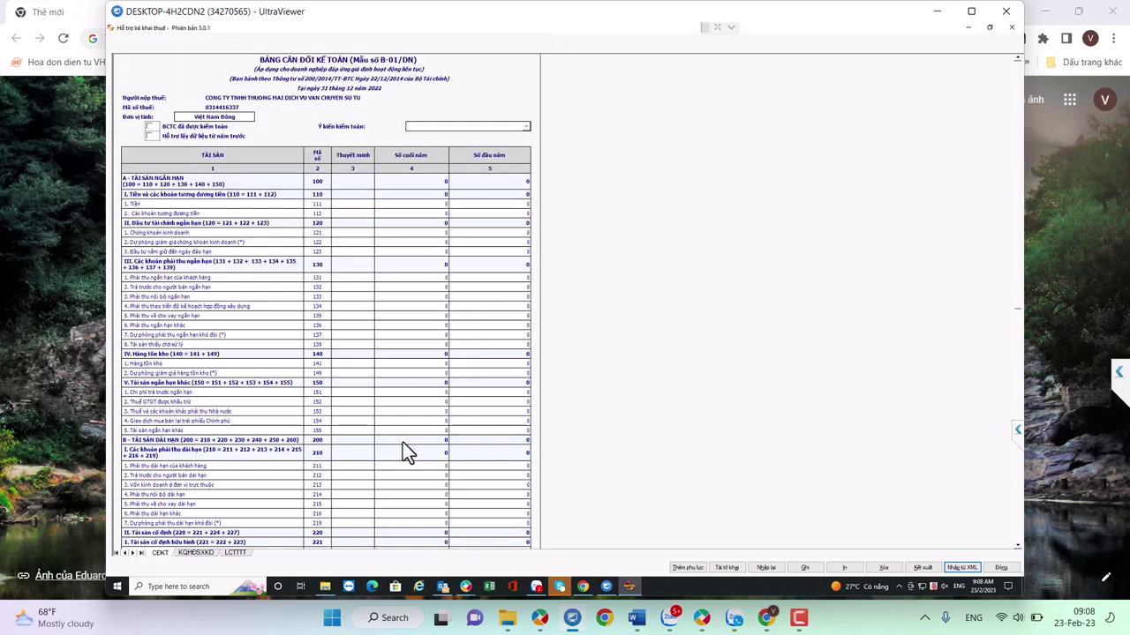
click(564, 336)
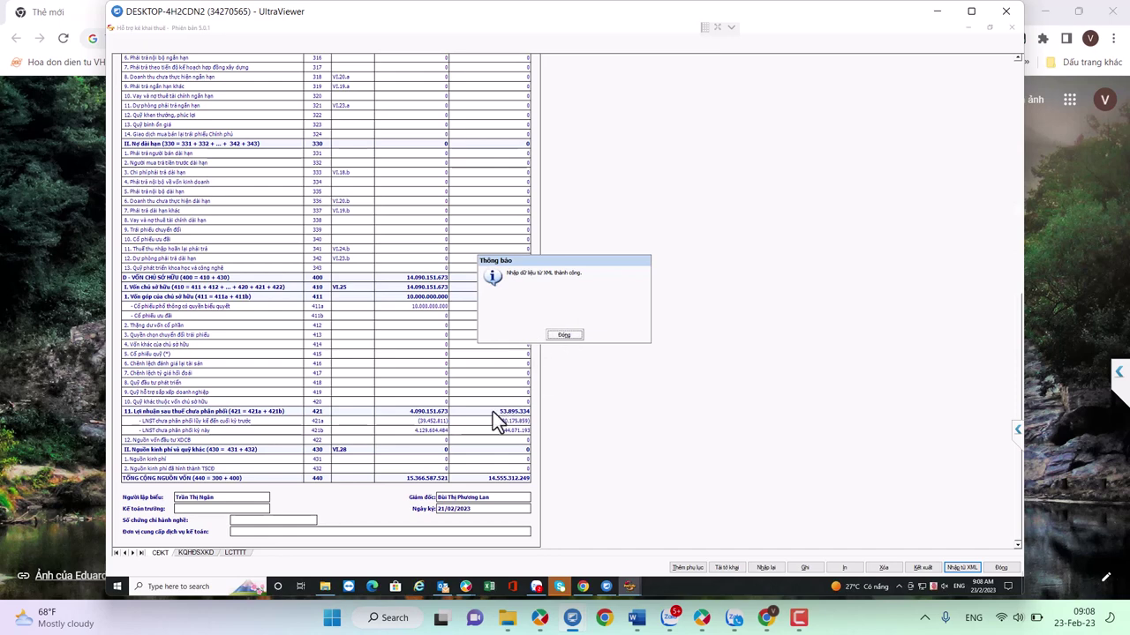
click(199, 554)
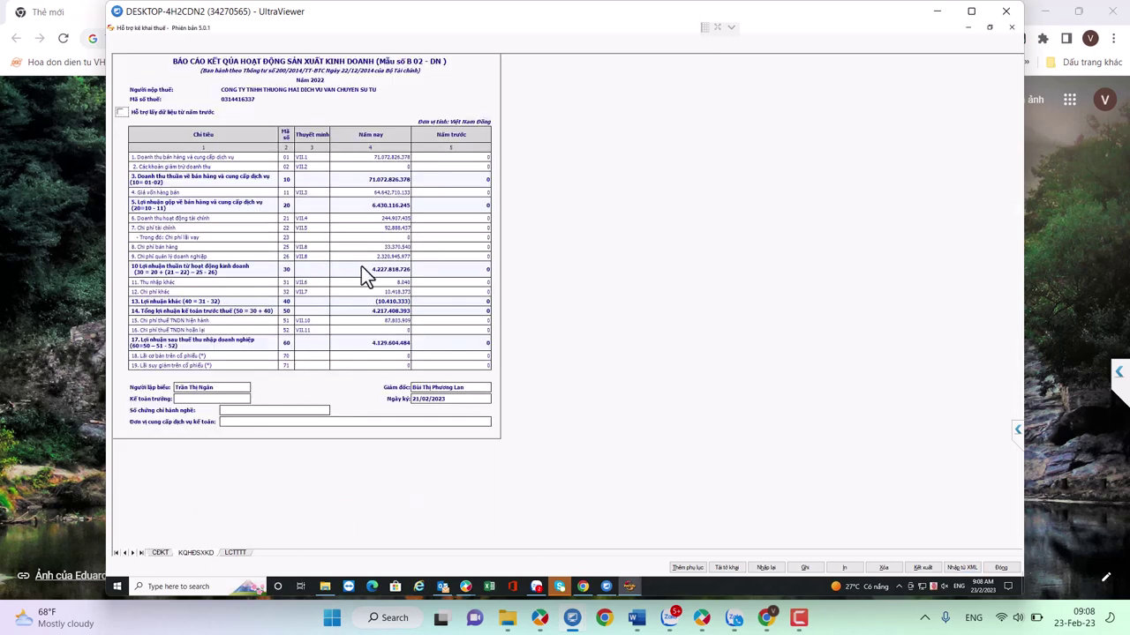
Switch back to MISA SME 2022 and close the print preview and the 2022 financial report
mouse_move(465, 589)
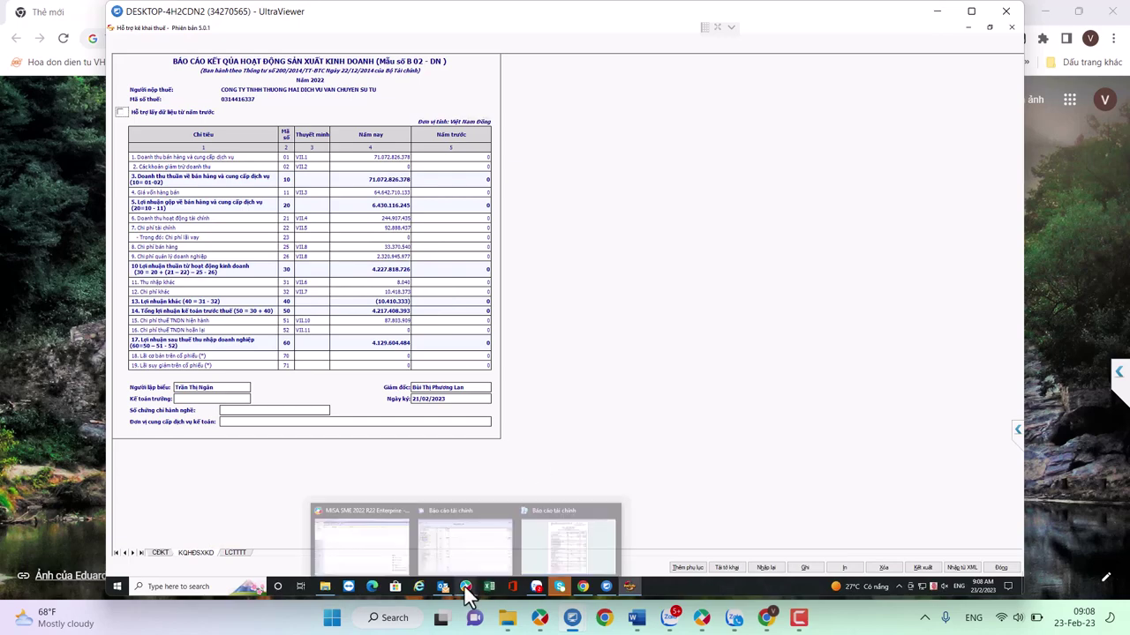
click(563, 544)
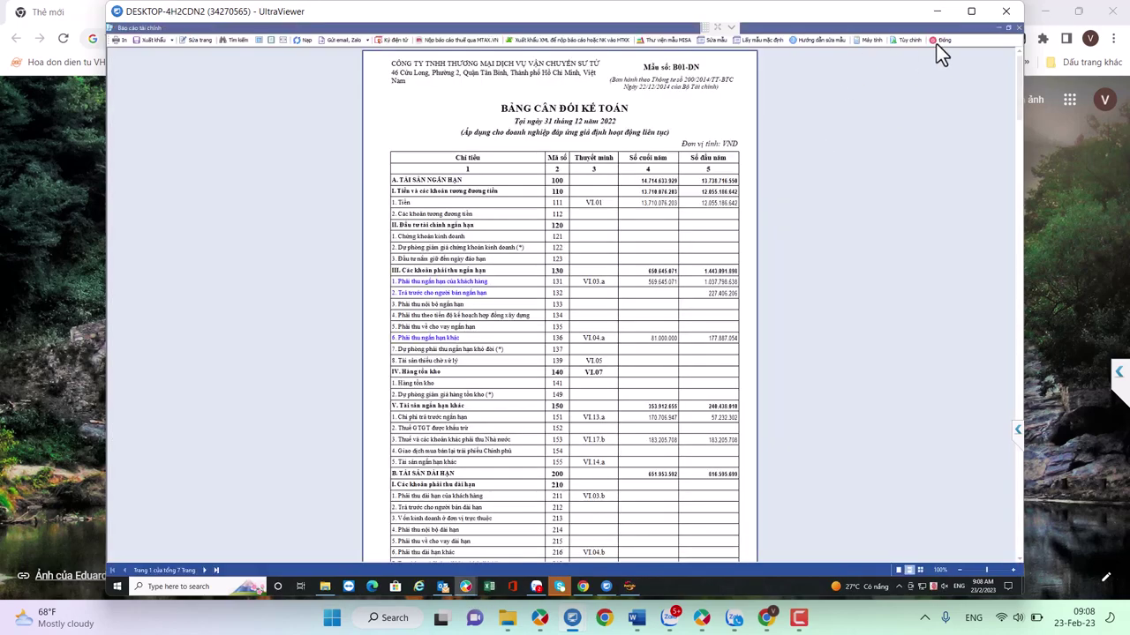
click(937, 44)
click(541, 45)
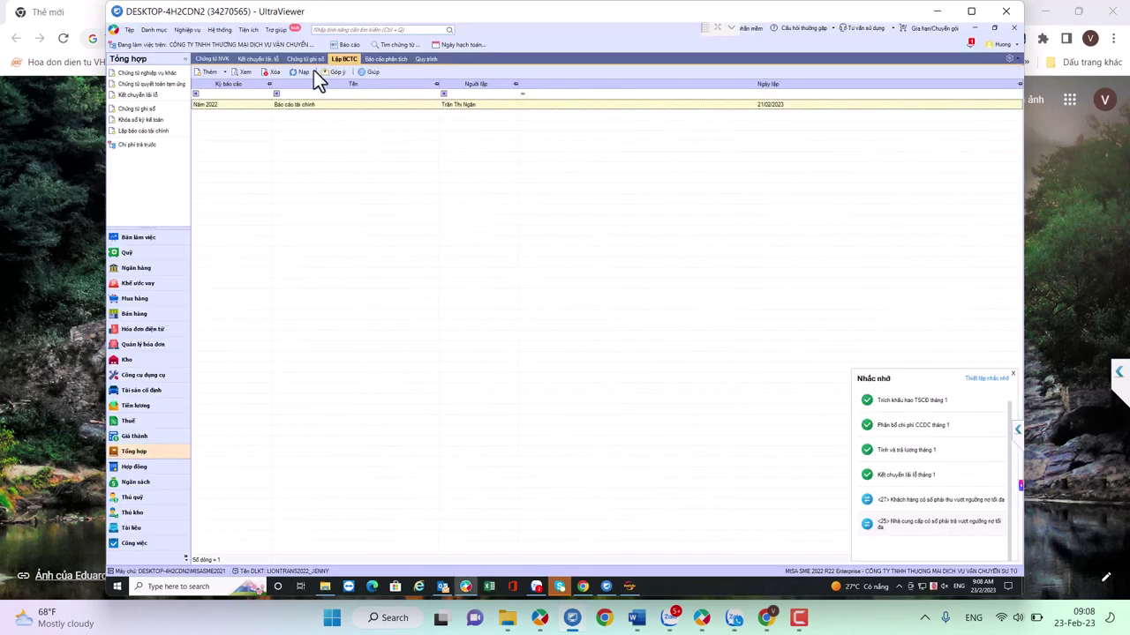
View the information of the open MISA SME accounting database
click(129, 30)
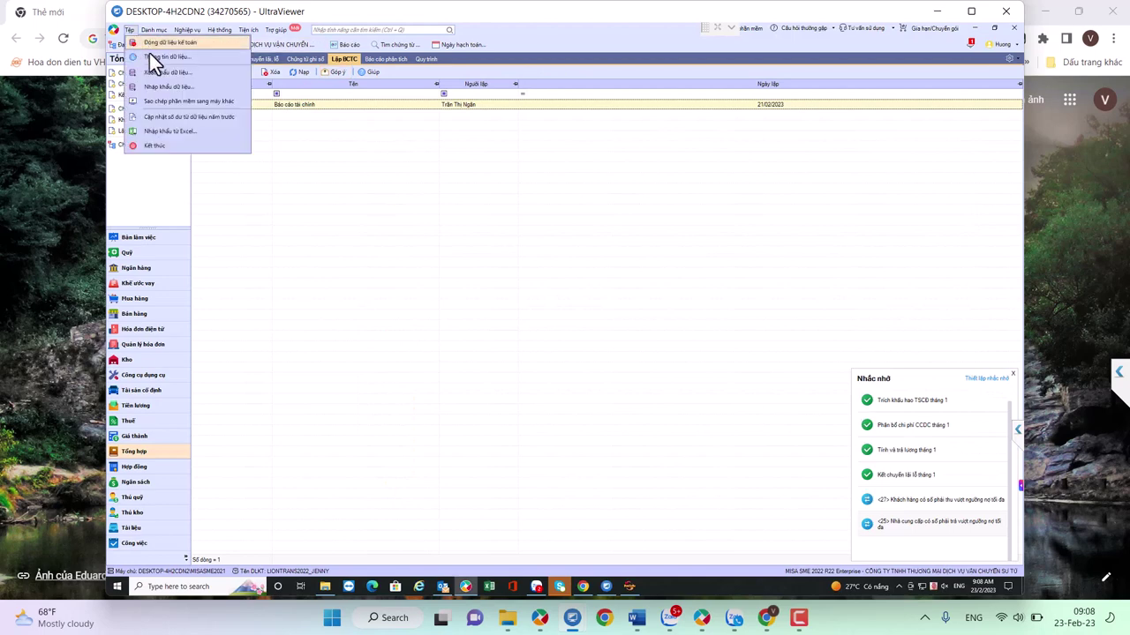
click(161, 58)
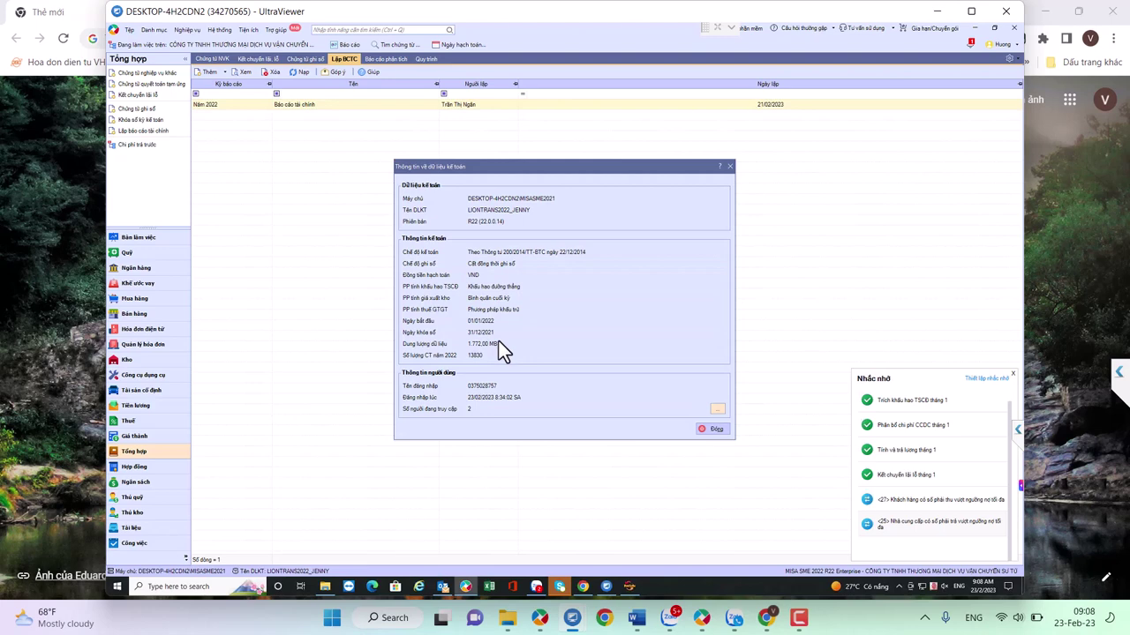
Switch to HTKK and check the prior-year cells for sales revenue and cost of goods sold in the KQHĐSXKD appendix
click(629, 587)
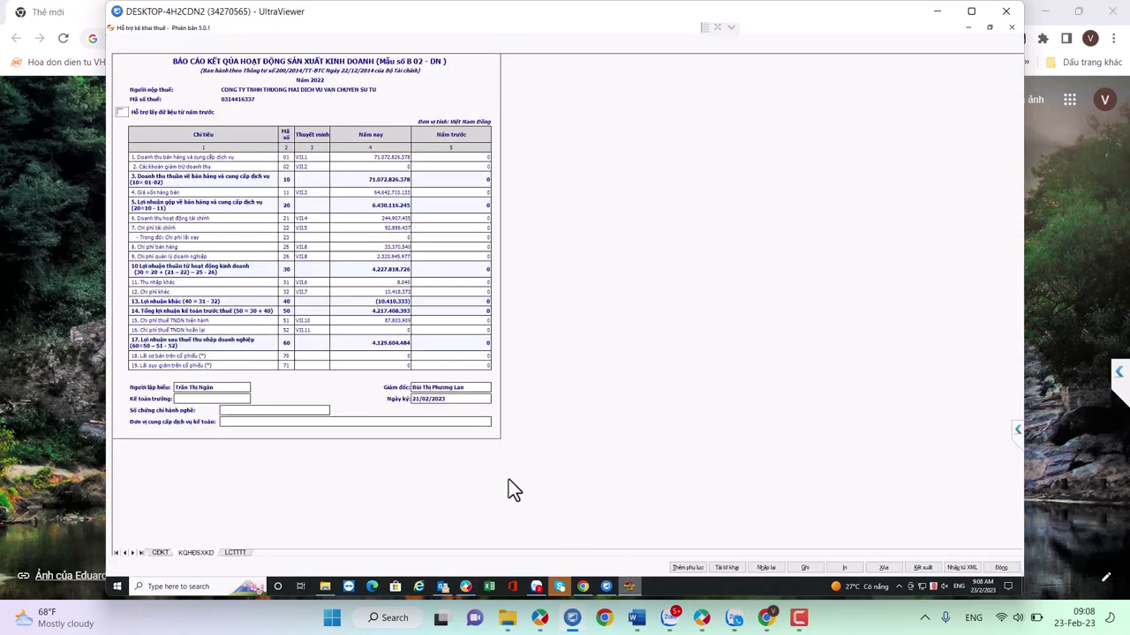
click(484, 159)
click(484, 194)
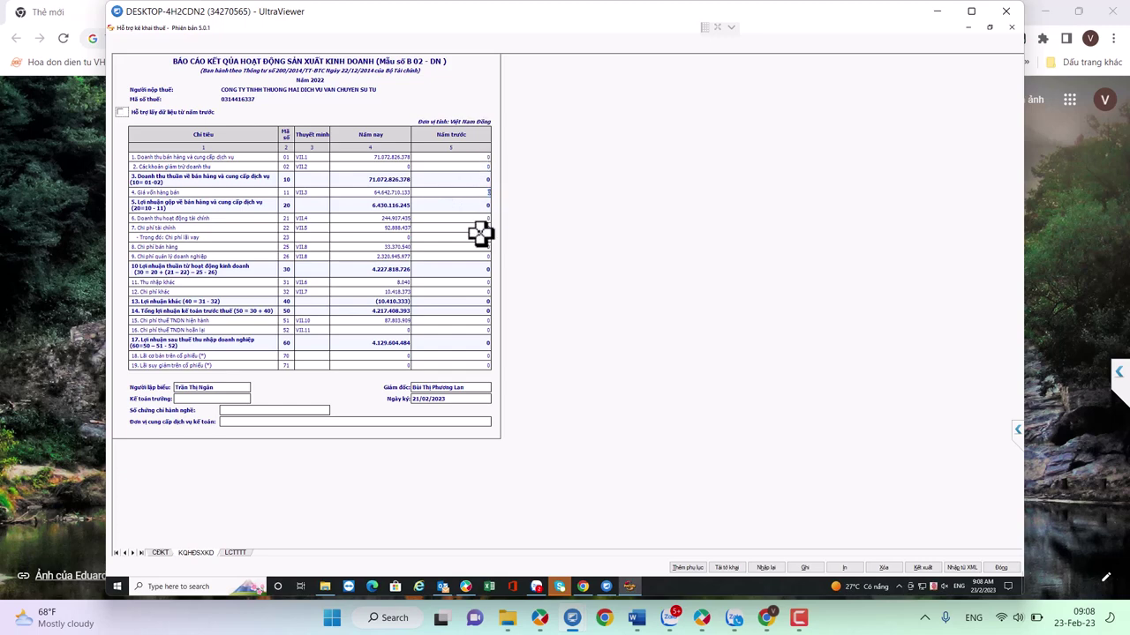
View the LCTTTT cash flow appendix and save the 2022 financial statement declaration
click(228, 552)
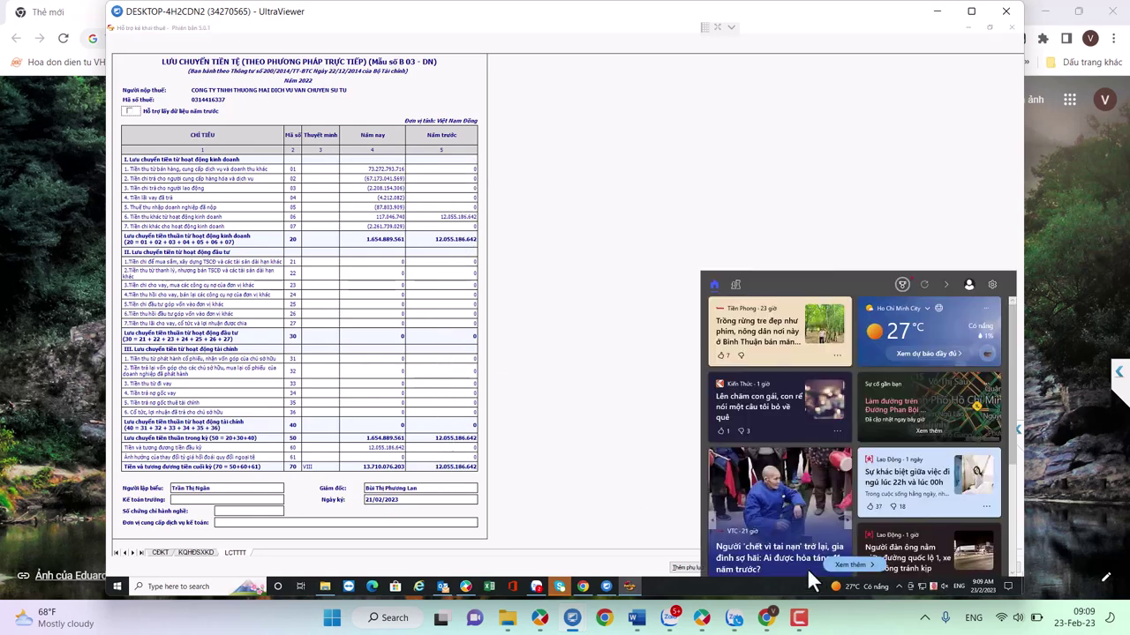
click(806, 568)
click(584, 342)
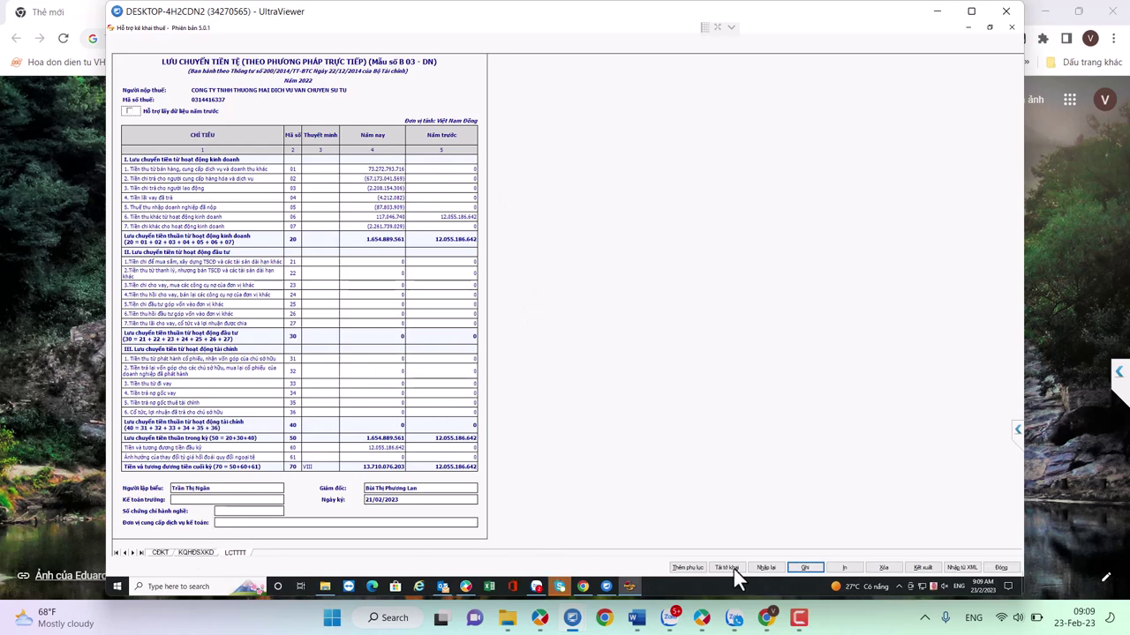
Switch back to MISA SME 2022 and close the accounting data information dialog
mouse_move(467, 586)
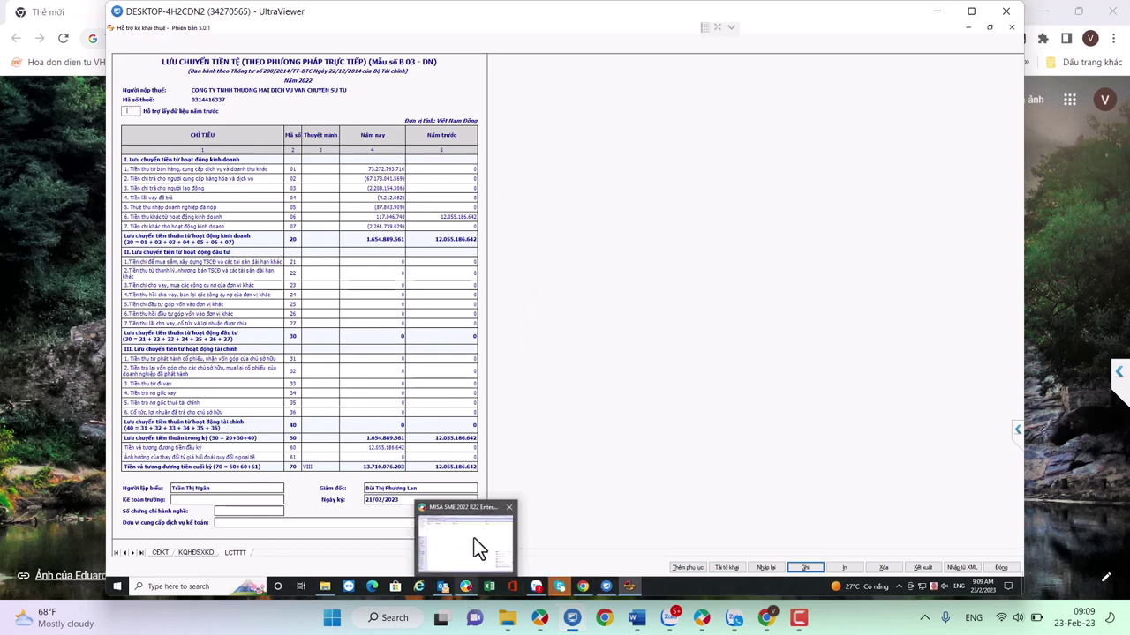
click(476, 537)
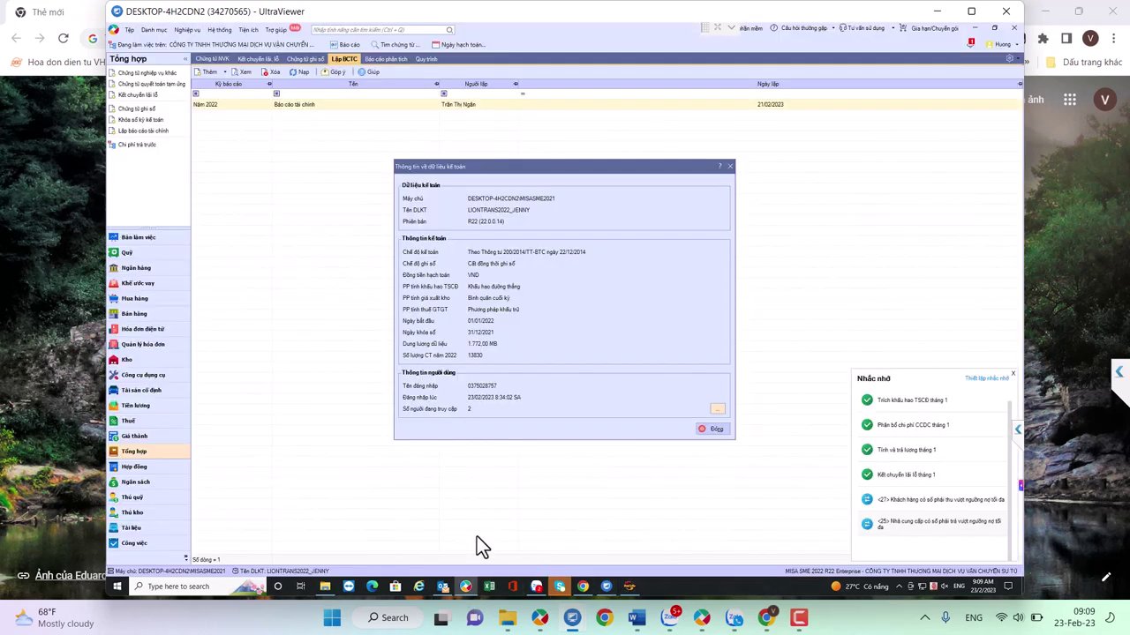
click(715, 430)
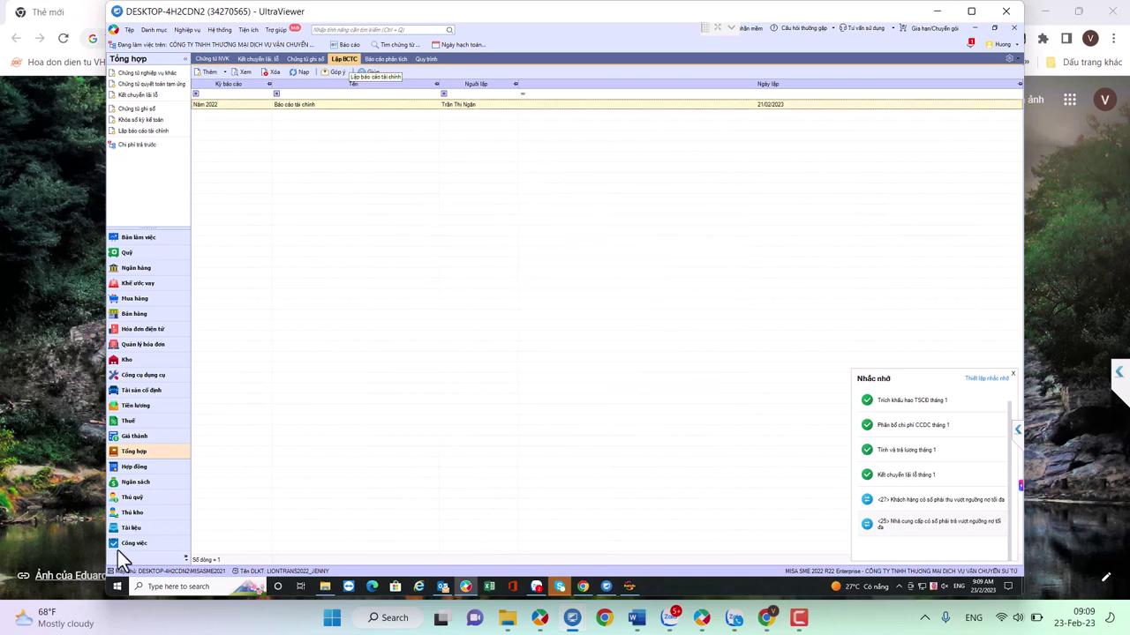
key(super+w)
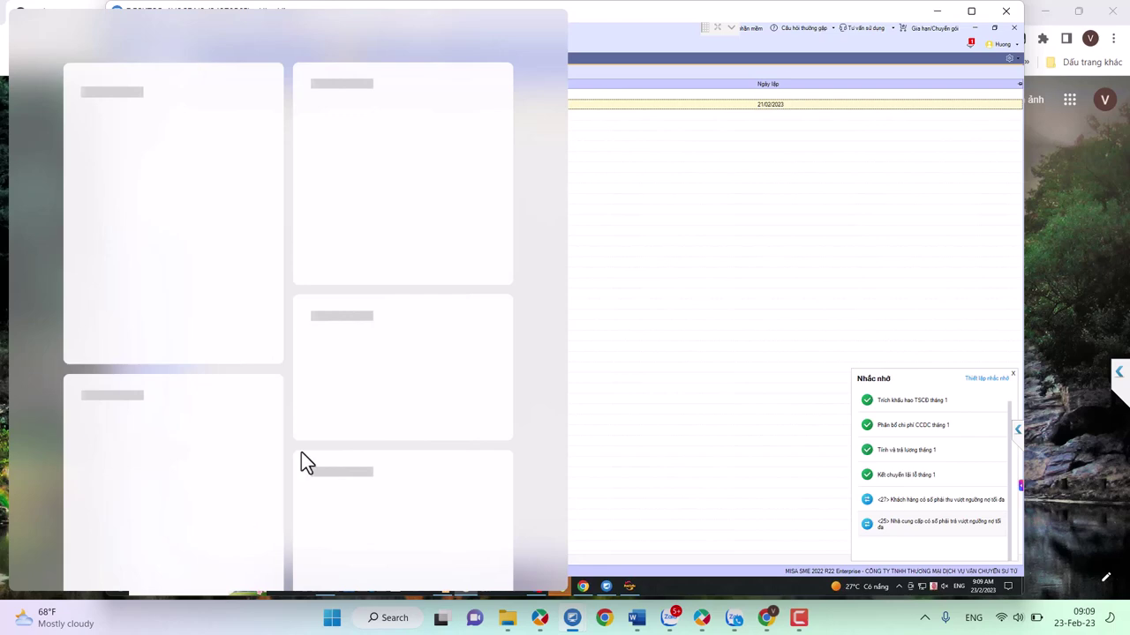
click(684, 283)
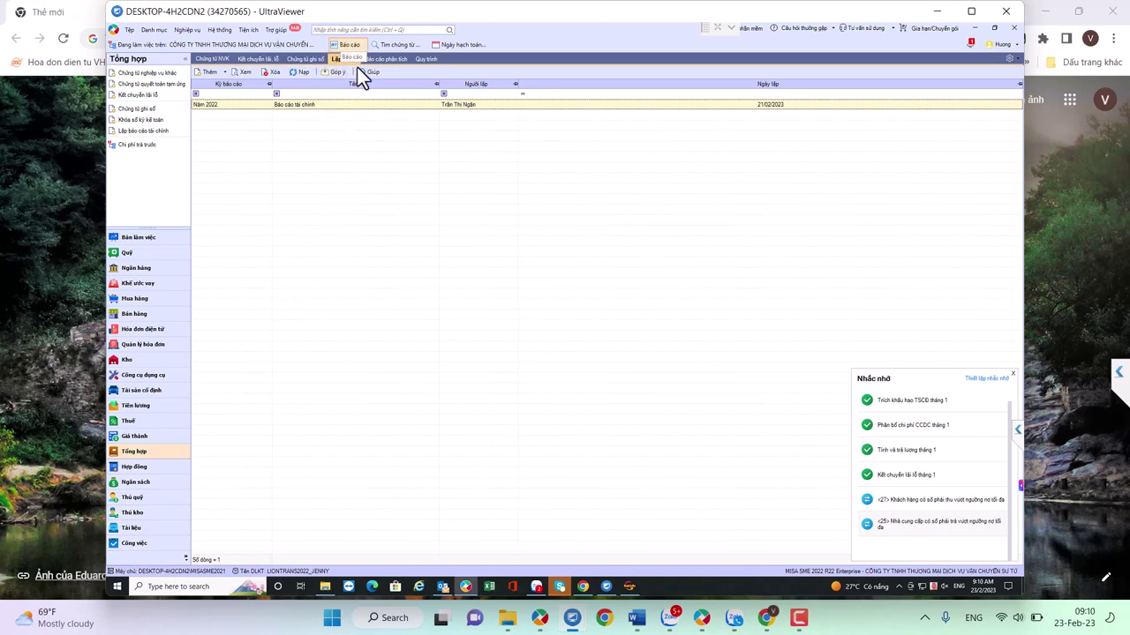
Open the financial report list and view the parameters of the Bảng cân đối tài khoản (Mẫu quản trị) report without running it
click(349, 44)
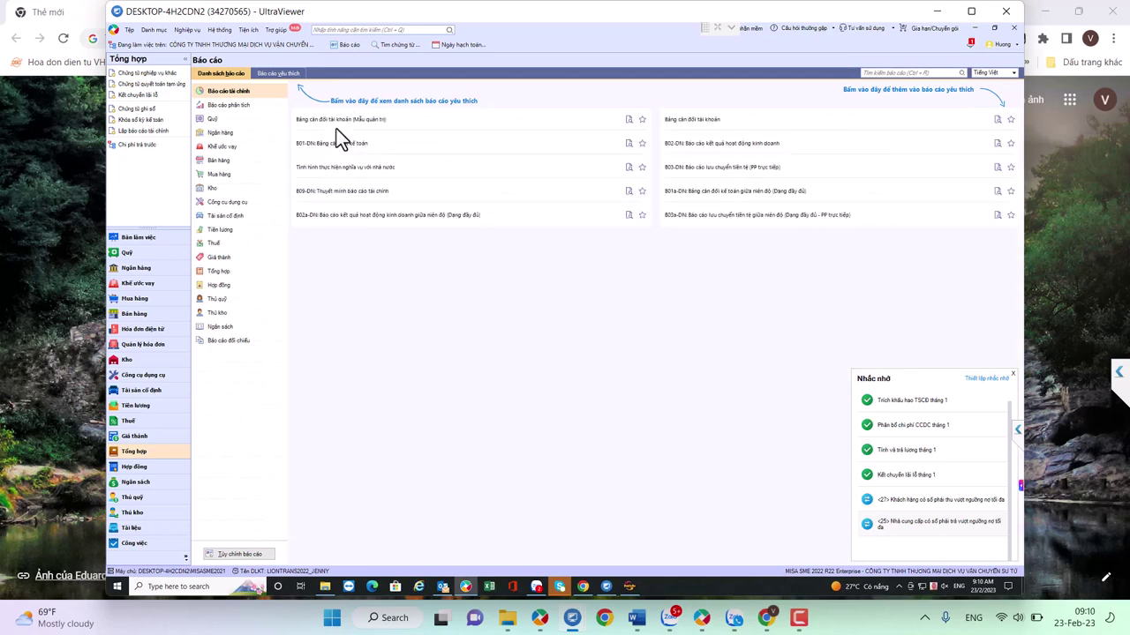
click(339, 119)
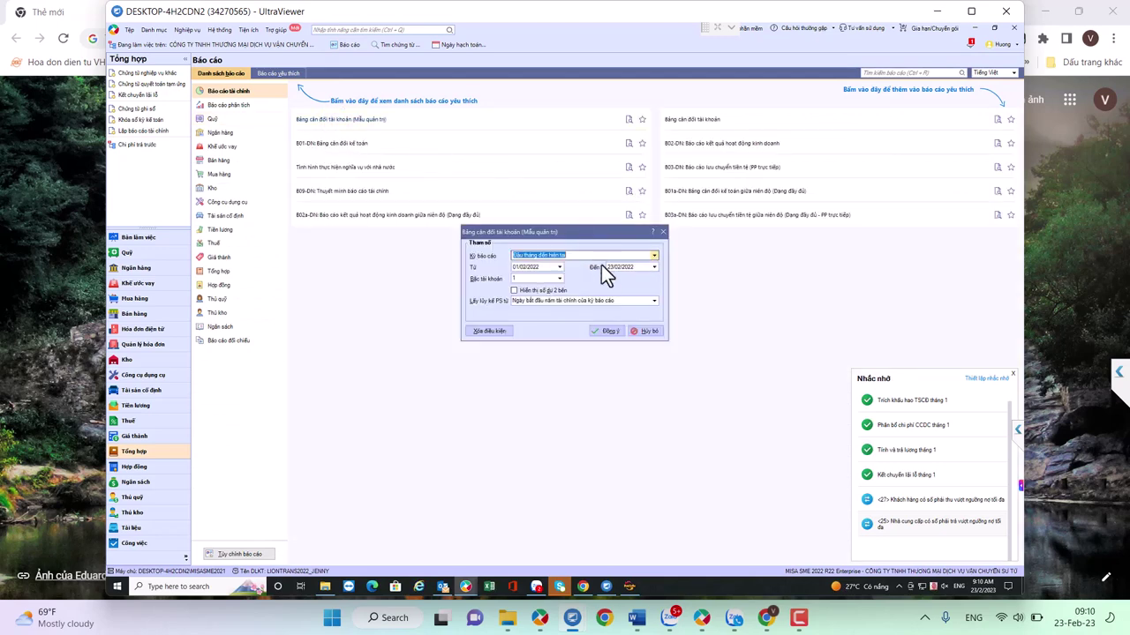
click(643, 331)
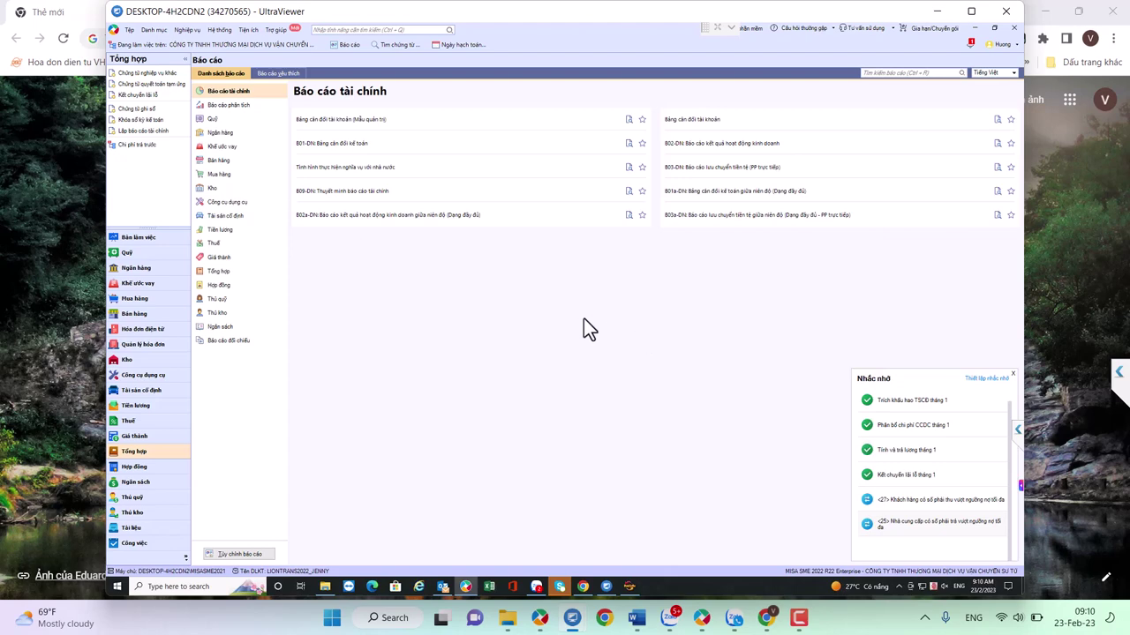
Switch to HTKK and close the 2022 financial statement declaration
mouse_move(628, 589)
click(631, 537)
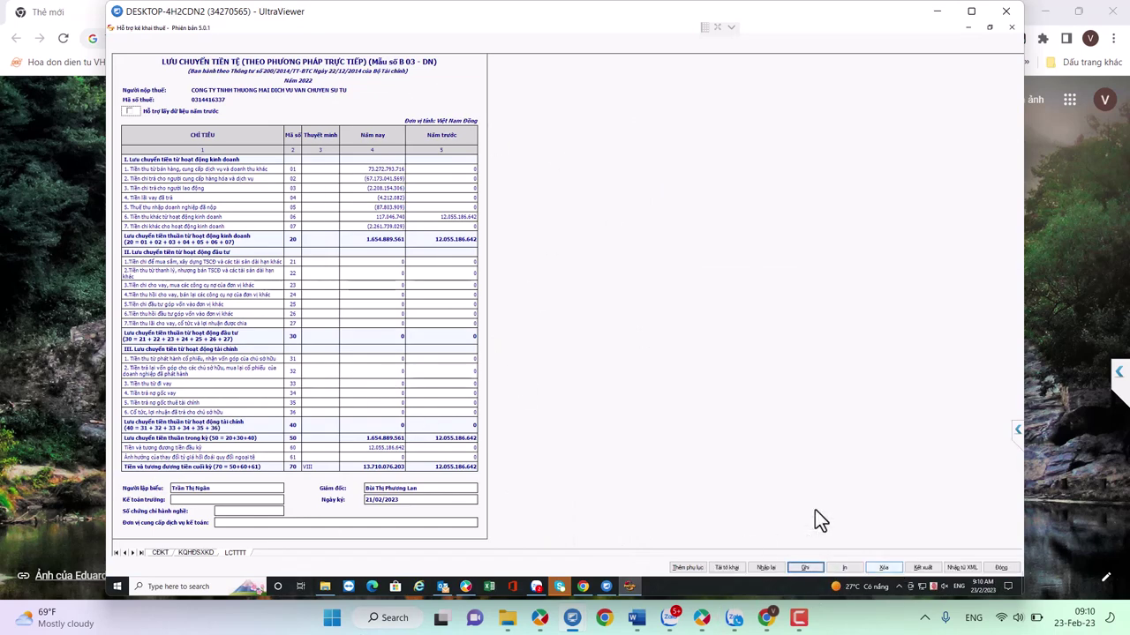
click(1004, 566)
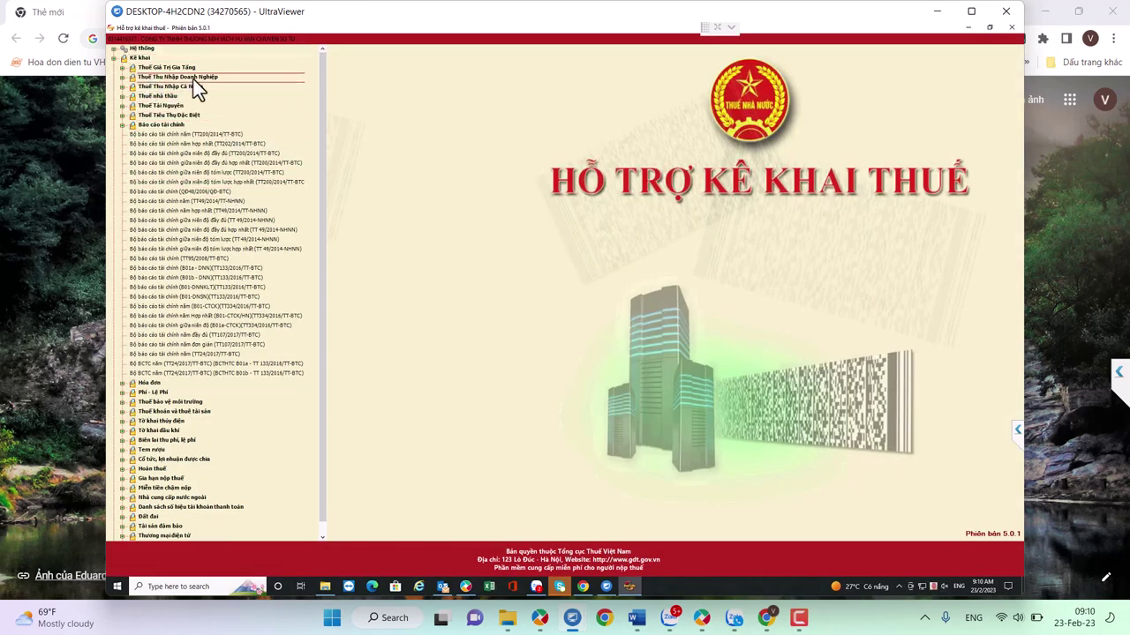
Open the 2022 corporate income tax finalization declaration 03/TNDN (TT80/2021) as a first-time filing with appendix 03-1A/TNDN
click(149, 77)
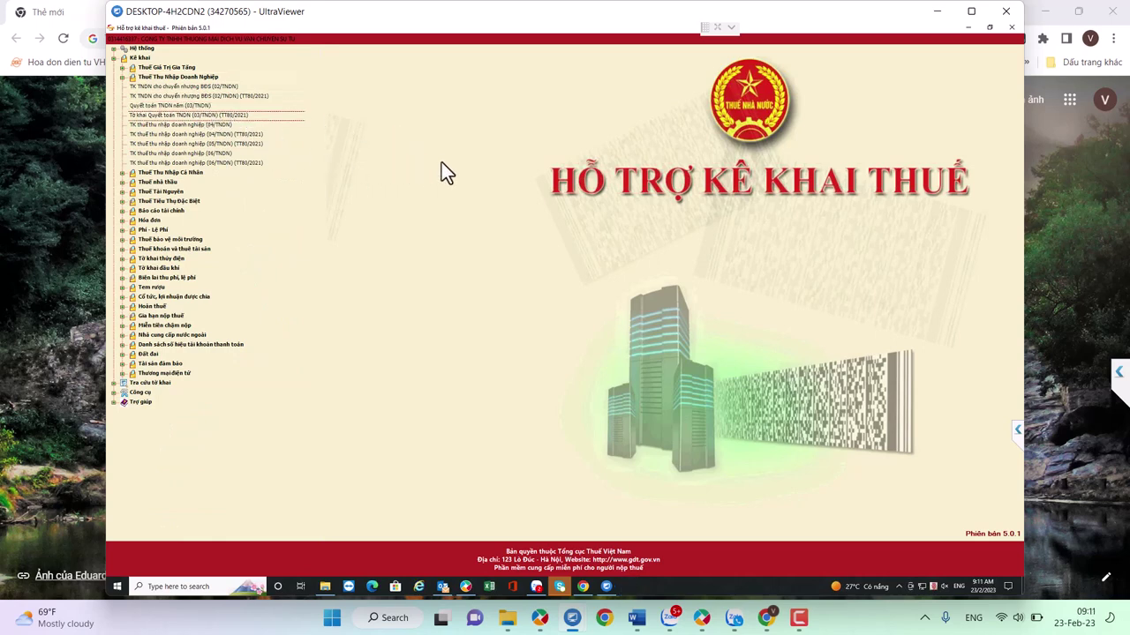
click(212, 115)
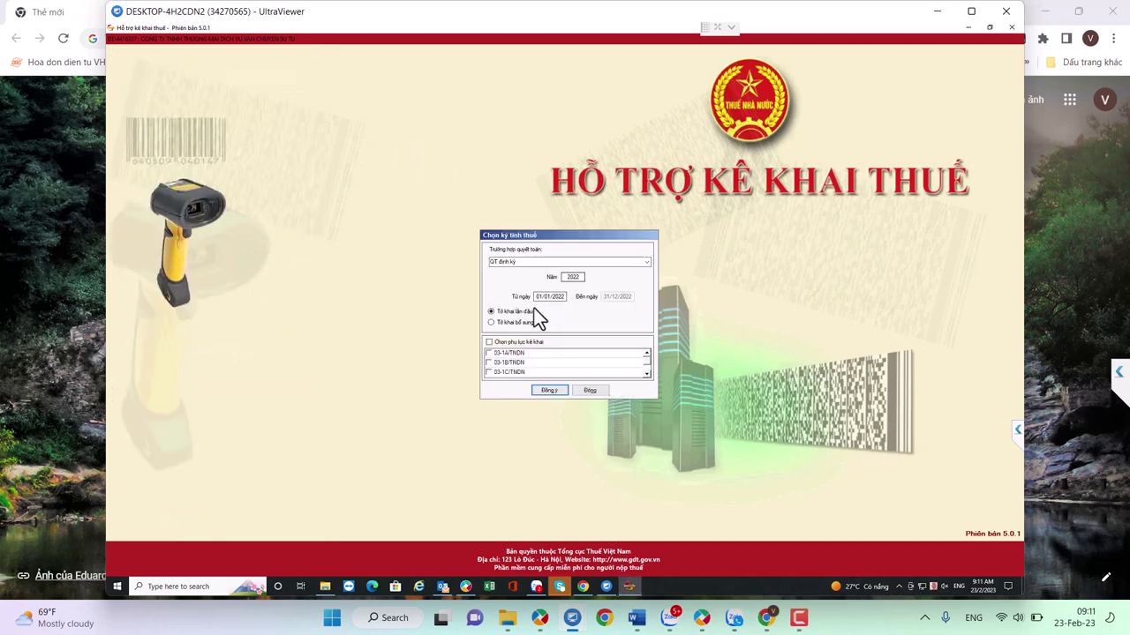
click(498, 323)
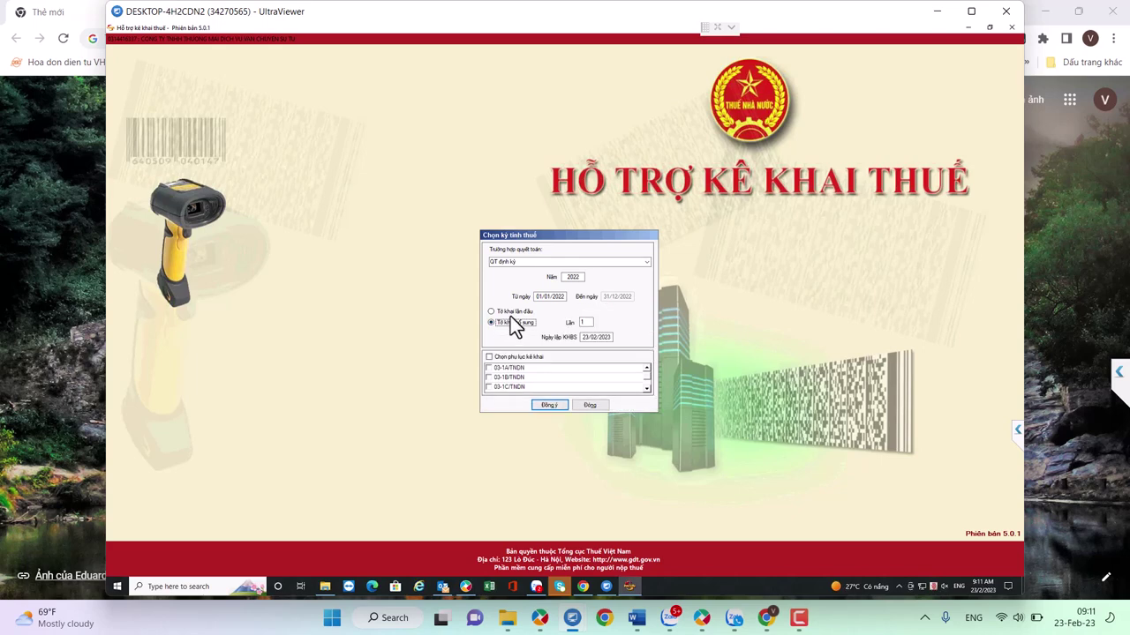
click(494, 313)
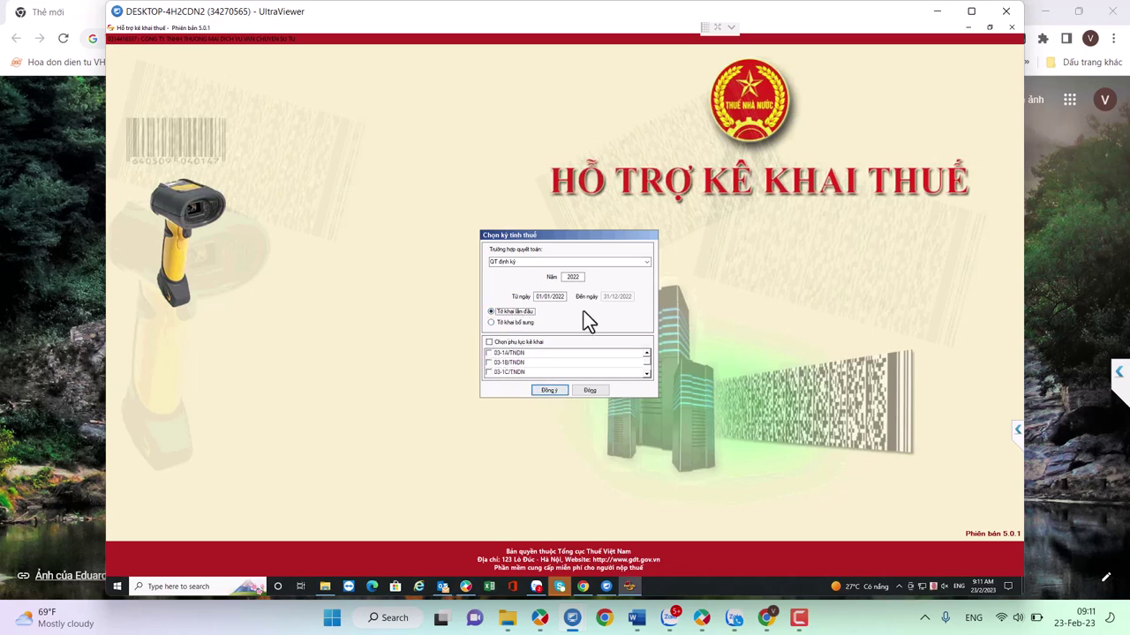
click(499, 355)
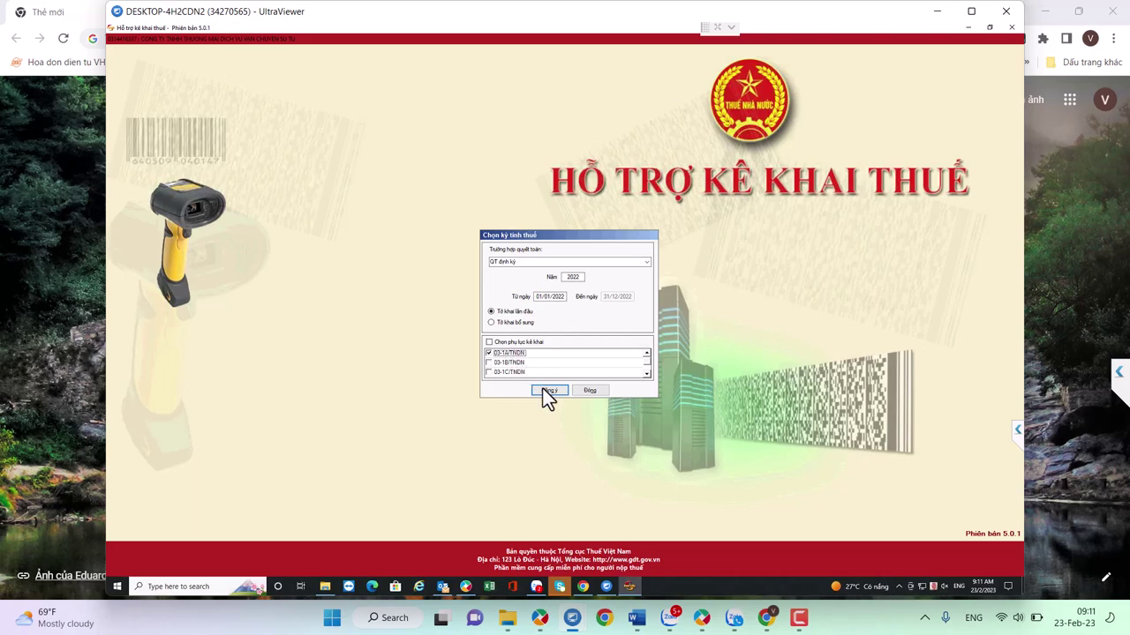
click(543, 390)
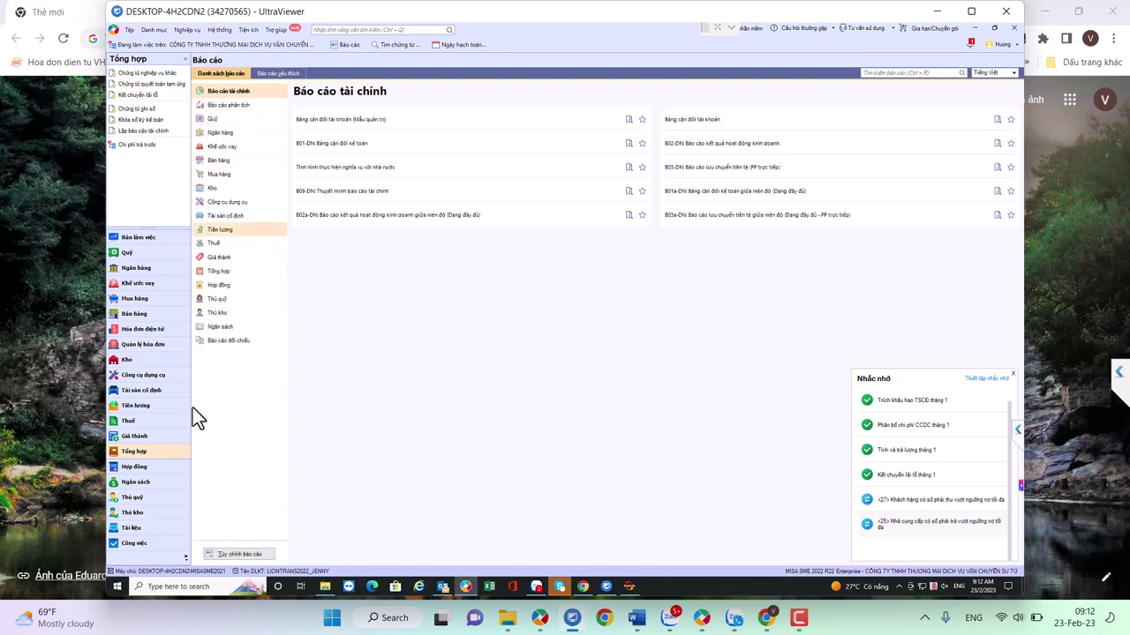
Switch to MISA SME and open the 2022 TT80 - Quyết toán thuế TNDN năm (03/TNDN) declaration in the tax module
click(132, 422)
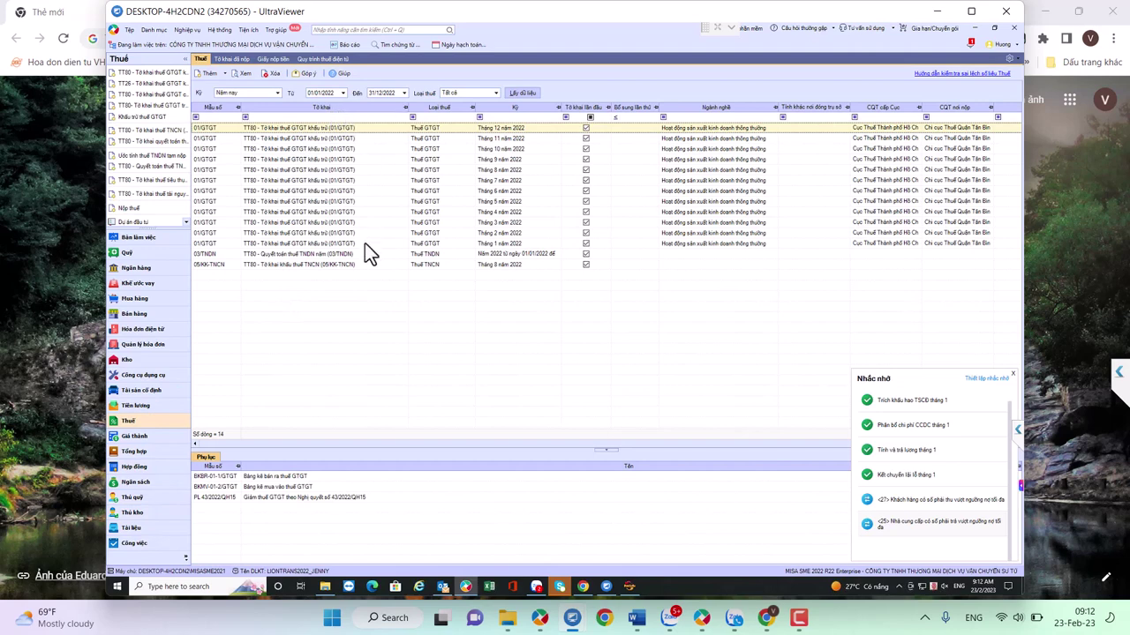
click(340, 255)
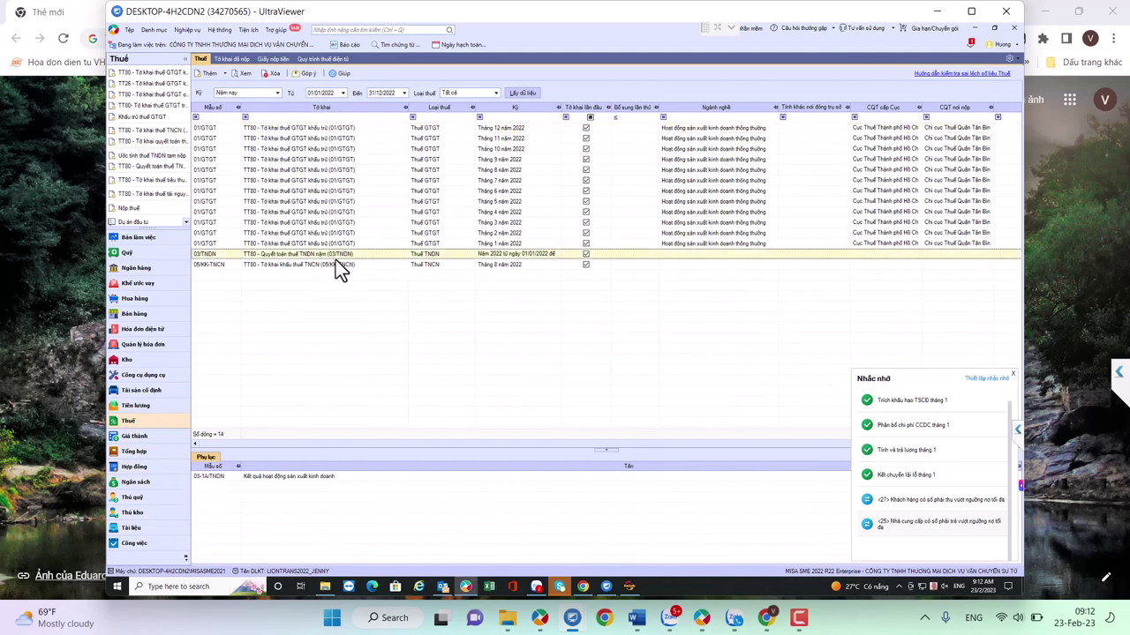
double_click(335, 256)
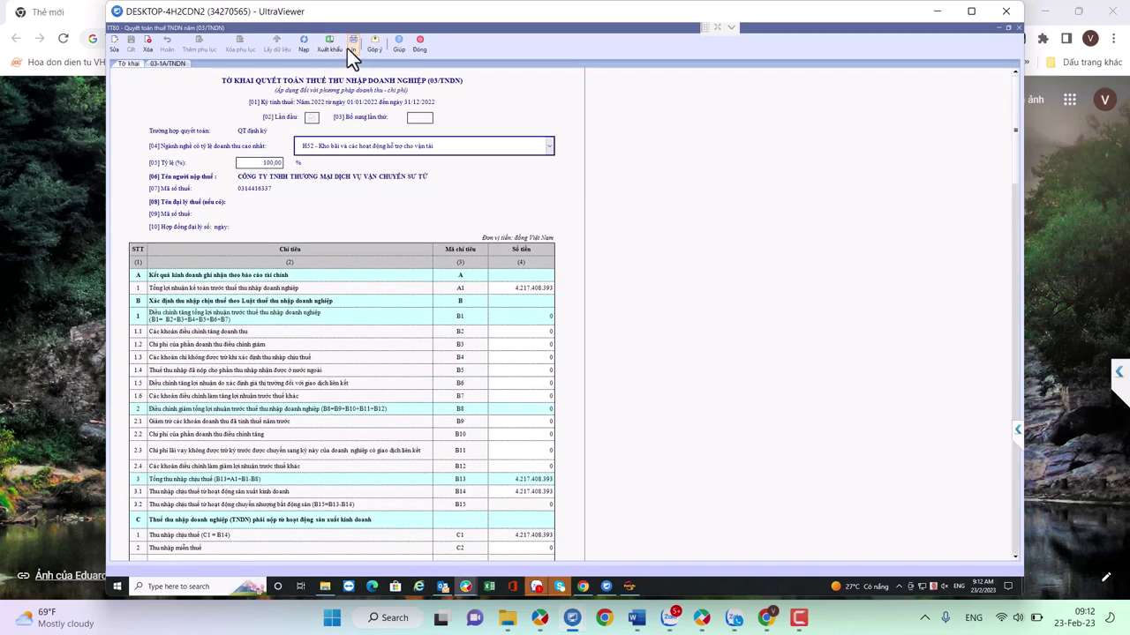
Preview the 03/TNDN declaration for printing and export it as XML to the Desktop as To_khai_quyet_toan_thue_TNDN_nam_(03_TNDN)
click(347, 48)
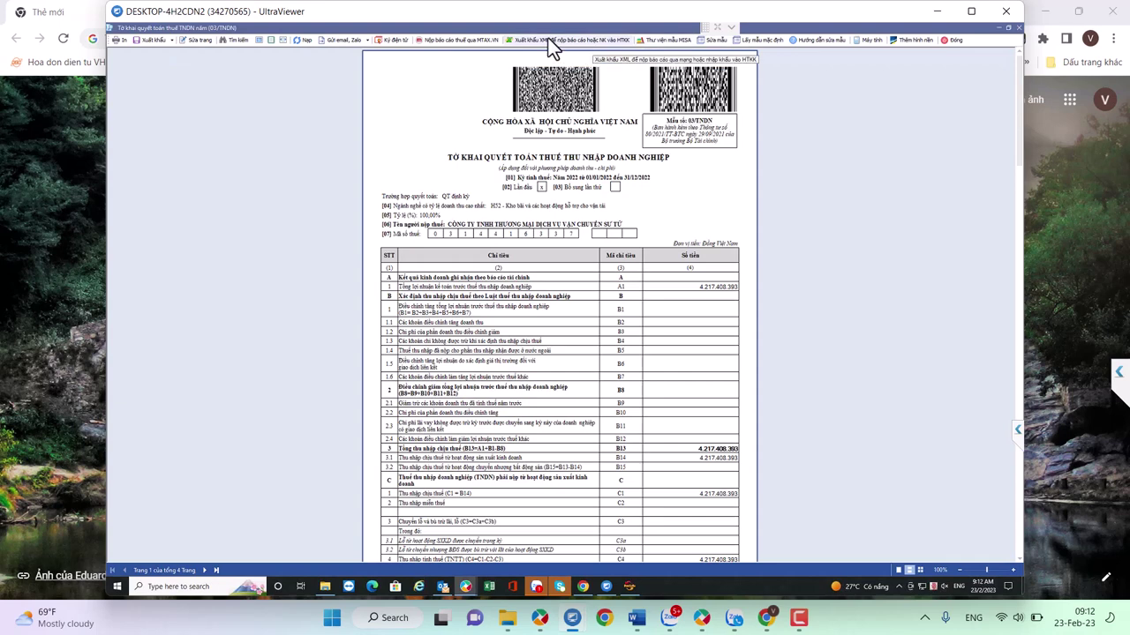
click(550, 43)
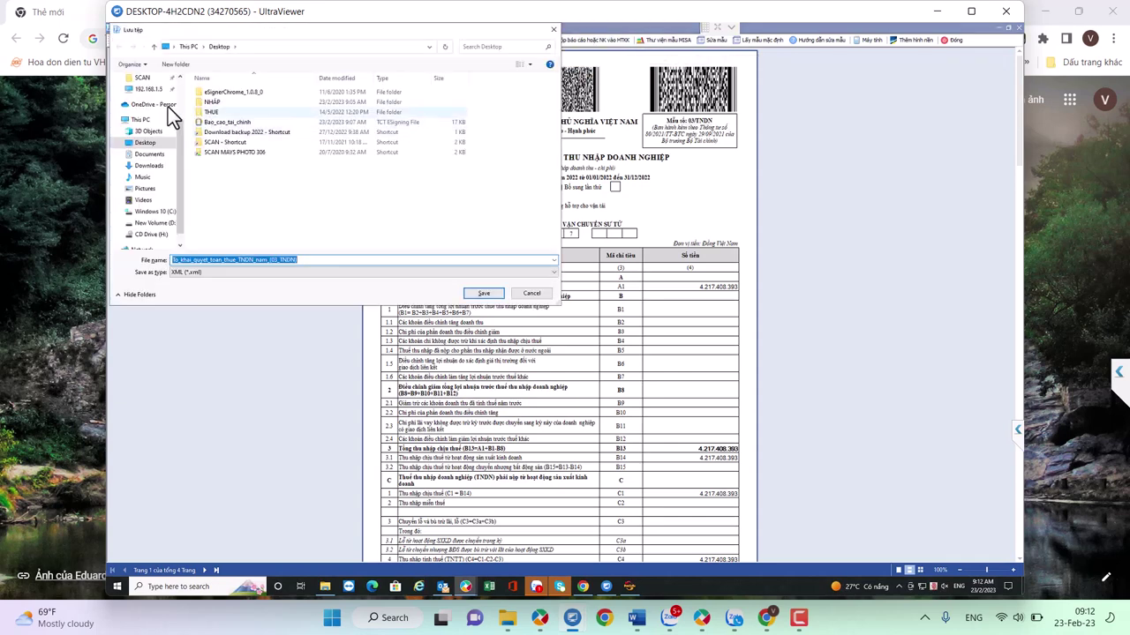
click(481, 294)
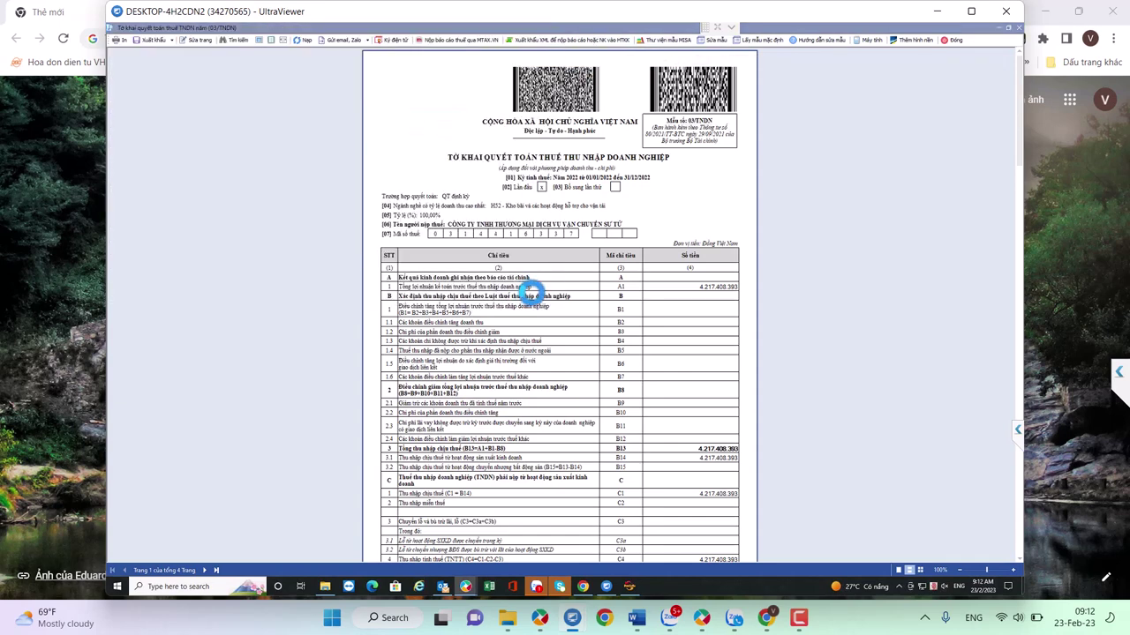
click(640, 341)
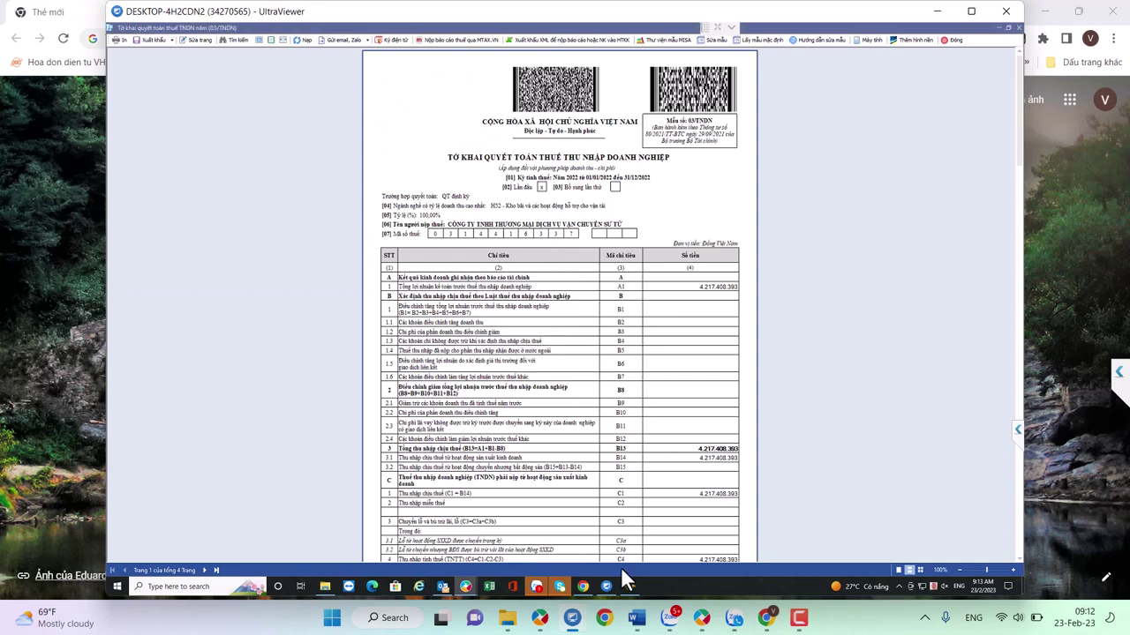
Switch to HTKK and import the To_khai_quyet_toan_thue_TNDN_nam_(03_TNDN) XML file from the Desktop into the 03/TNDN declaration
click(626, 584)
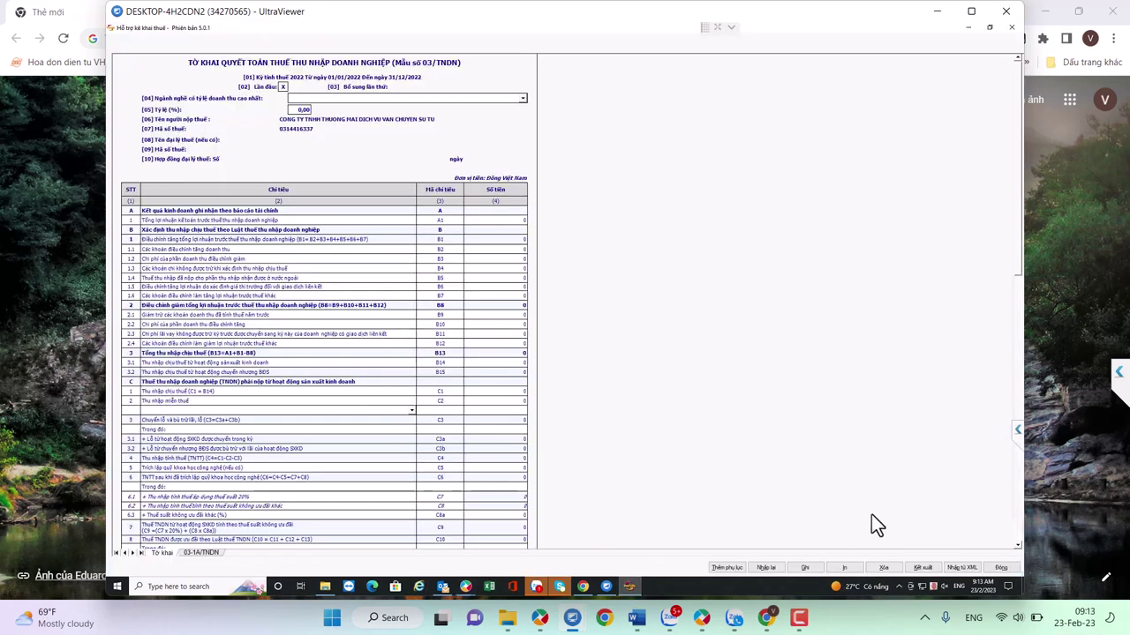
click(960, 569)
click(256, 174)
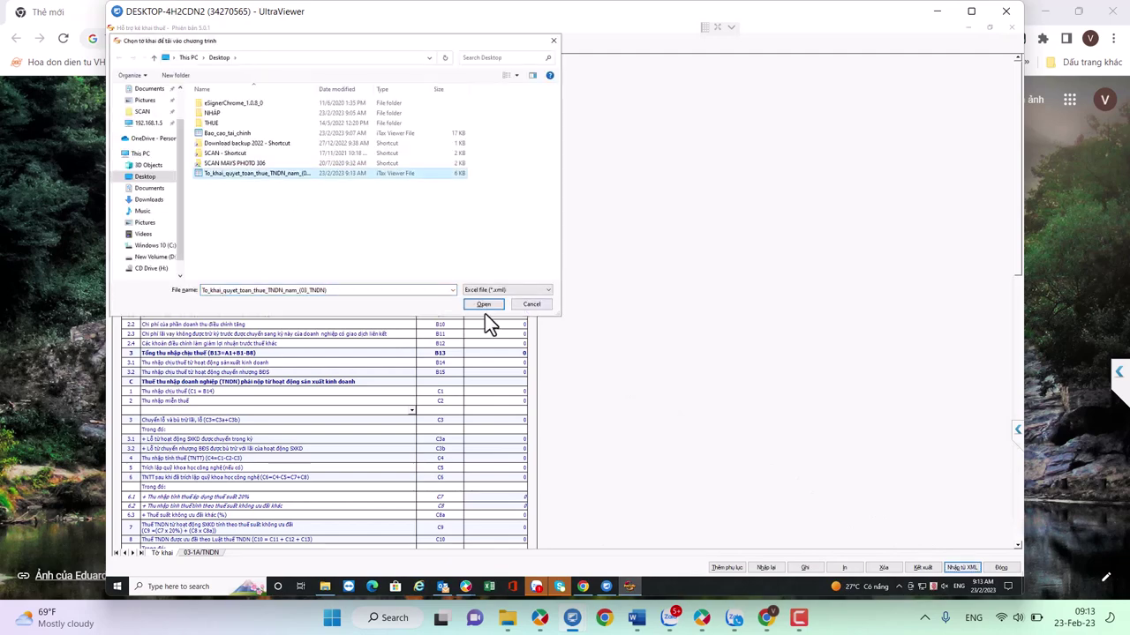
click(494, 306)
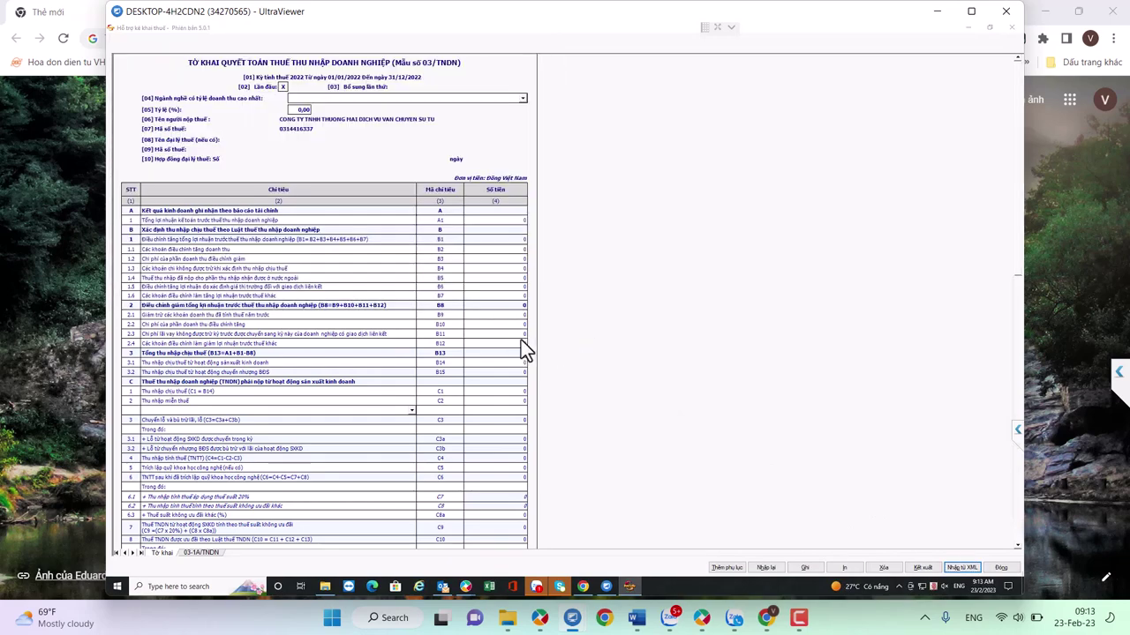
click(563, 335)
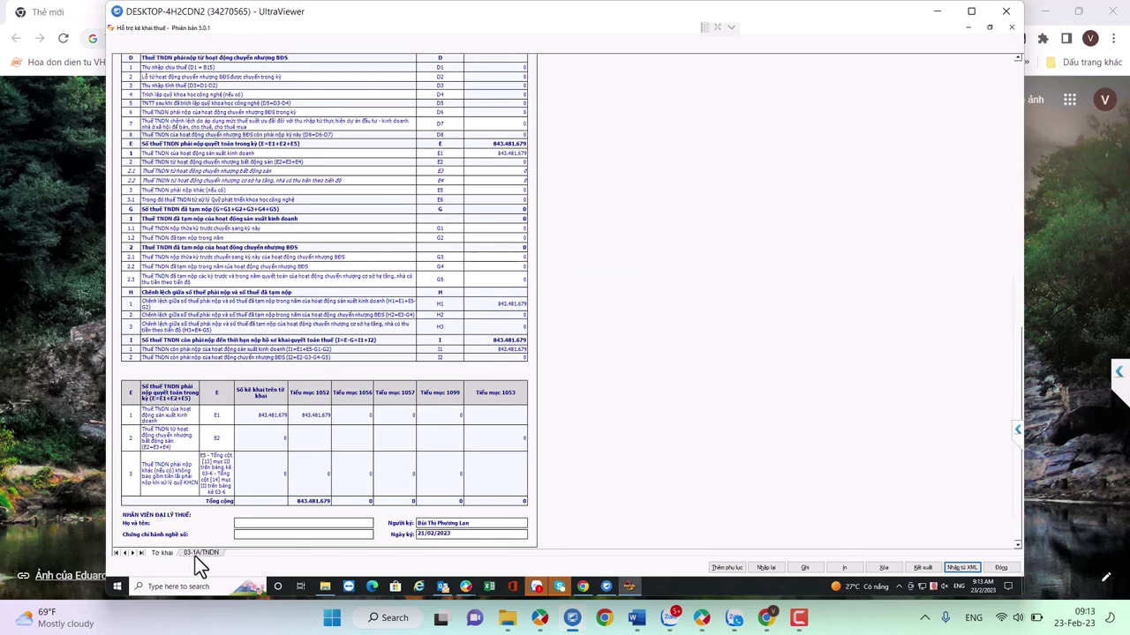
Examine the imported 03-1A/TNDN appendix and switch back to the 03/TNDN print preview in MISA SME
click(199, 554)
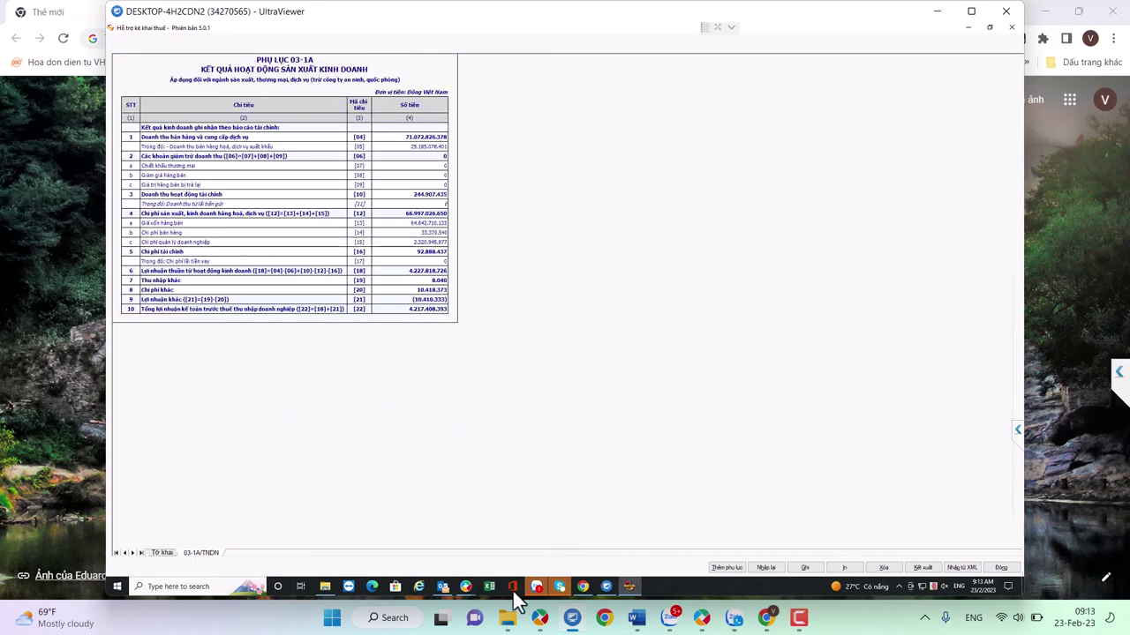
mouse_move(466, 584)
click(558, 538)
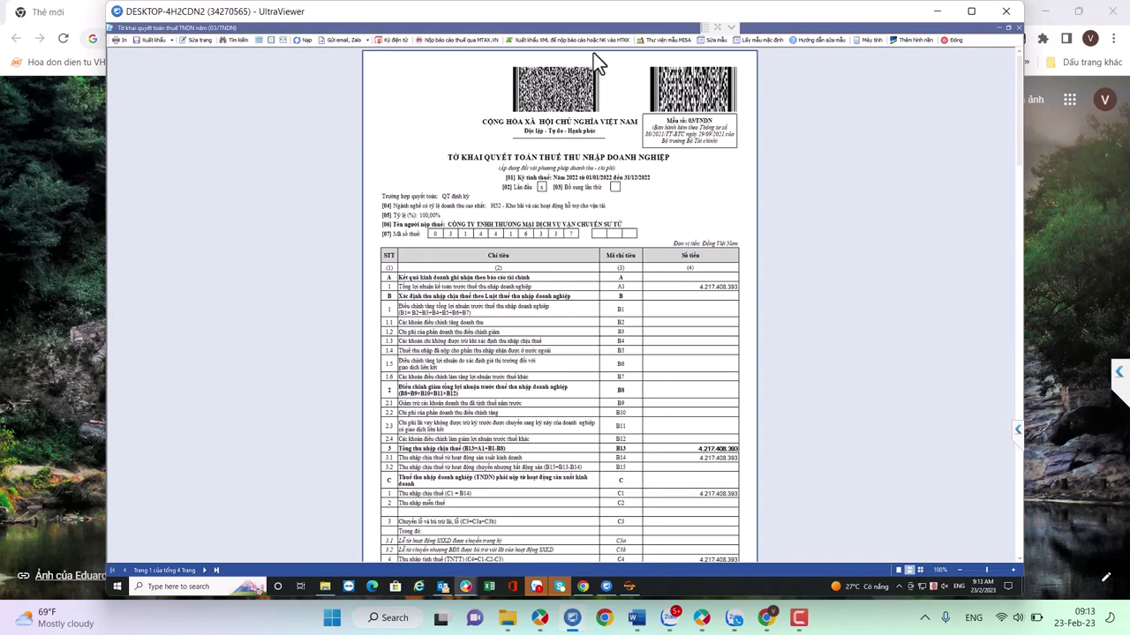
Close the 03/TNDN print preview and declaration, and open the list of financial reports
click(956, 45)
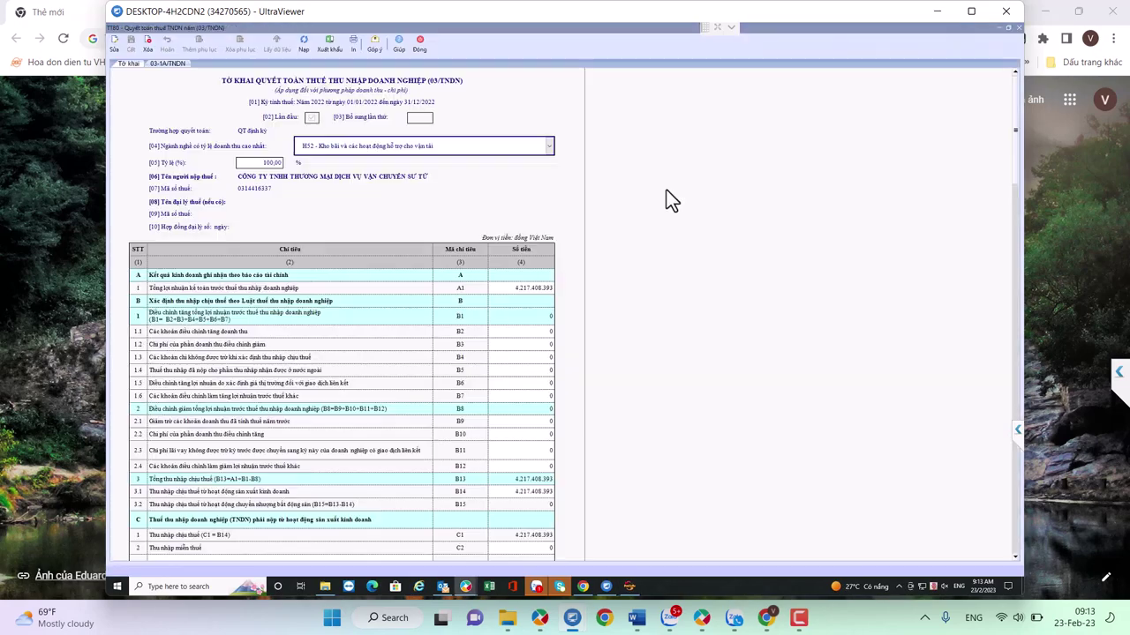
click(420, 43)
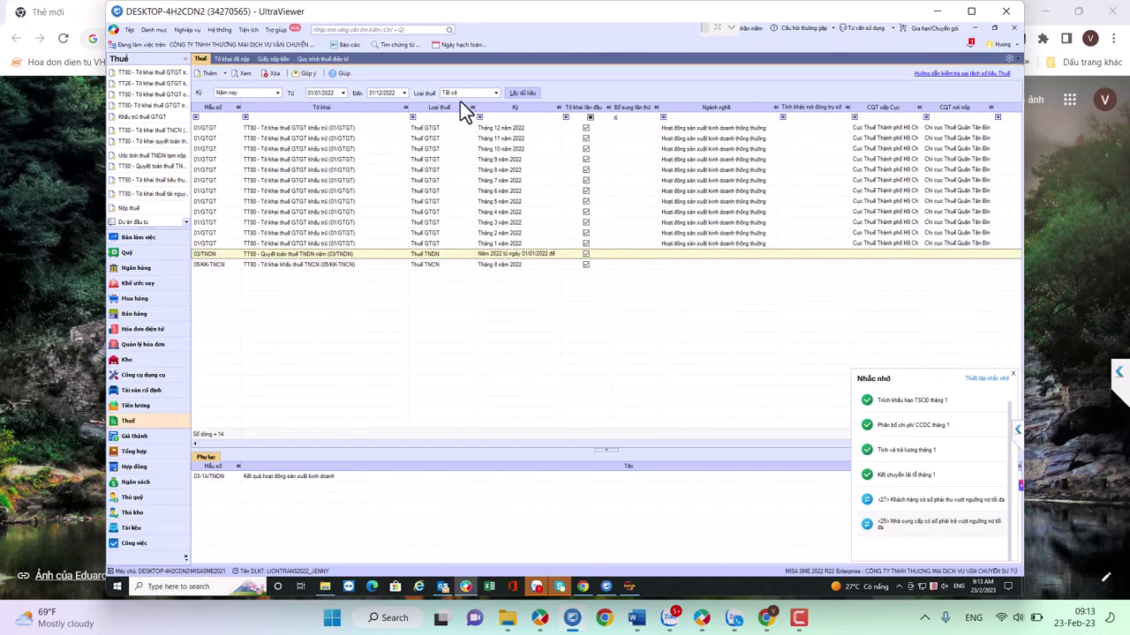
click(348, 46)
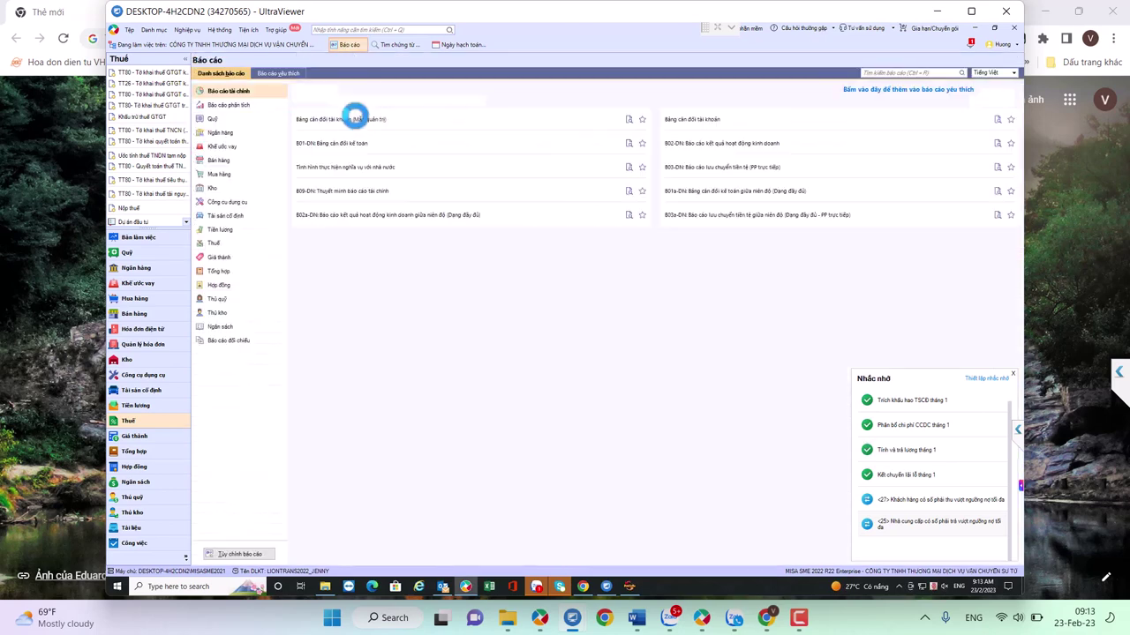
Generate the Bảng cân đối tài khoản (Mẫu quản trị) report for Năm nay at account level 3 with Hiển thị số dư 2 bên enabled
click(350, 121)
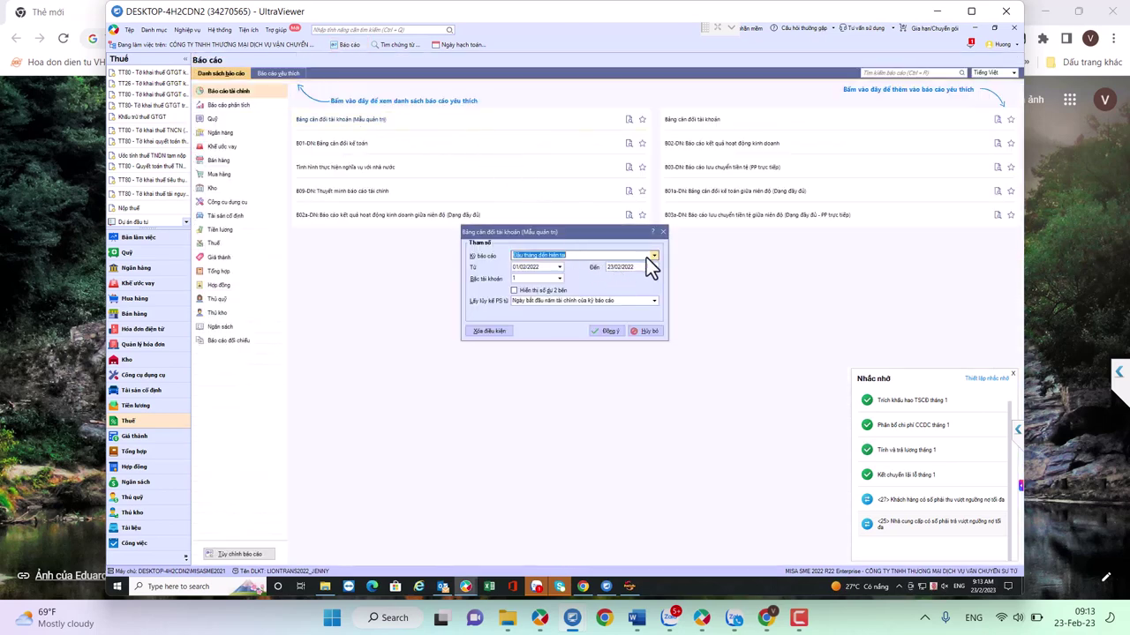
click(654, 255)
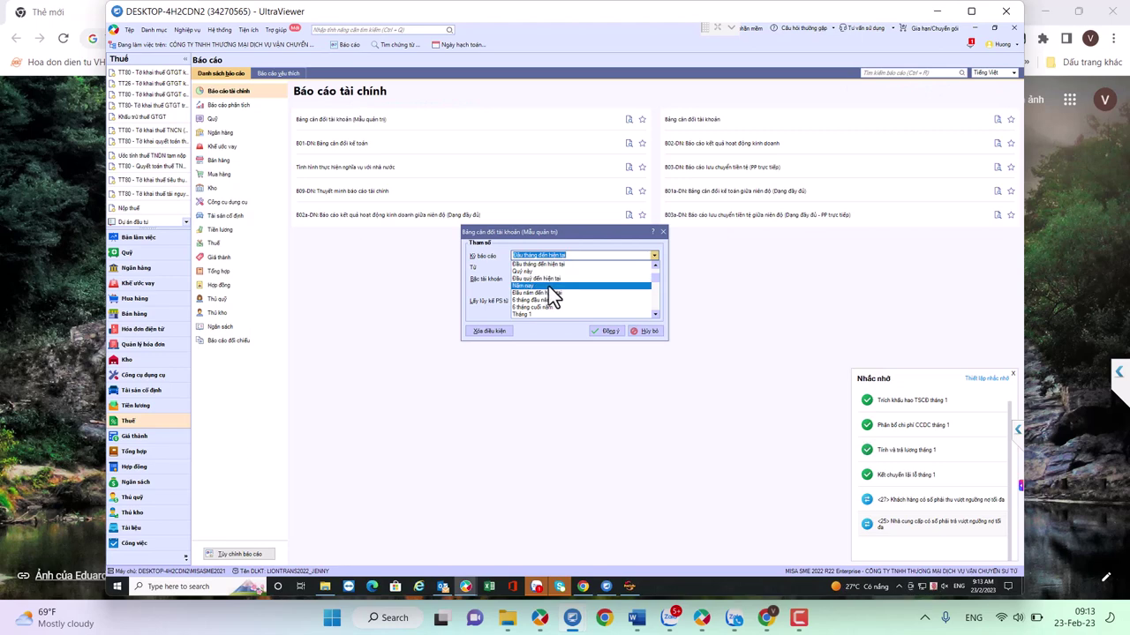
click(561, 284)
click(559, 281)
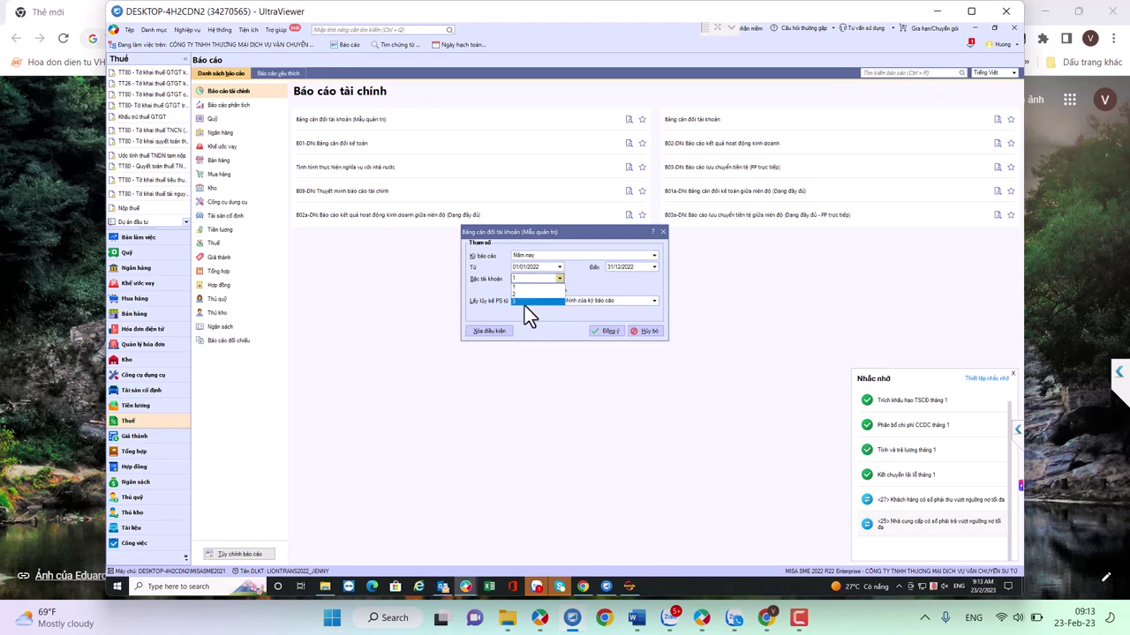
click(538, 300)
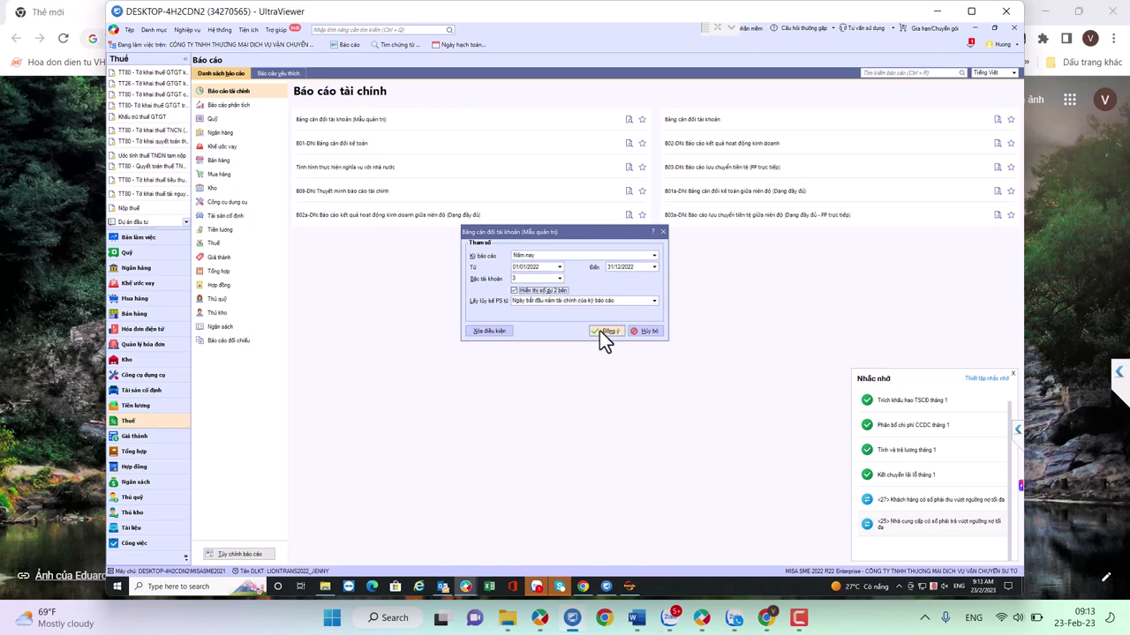
click(601, 331)
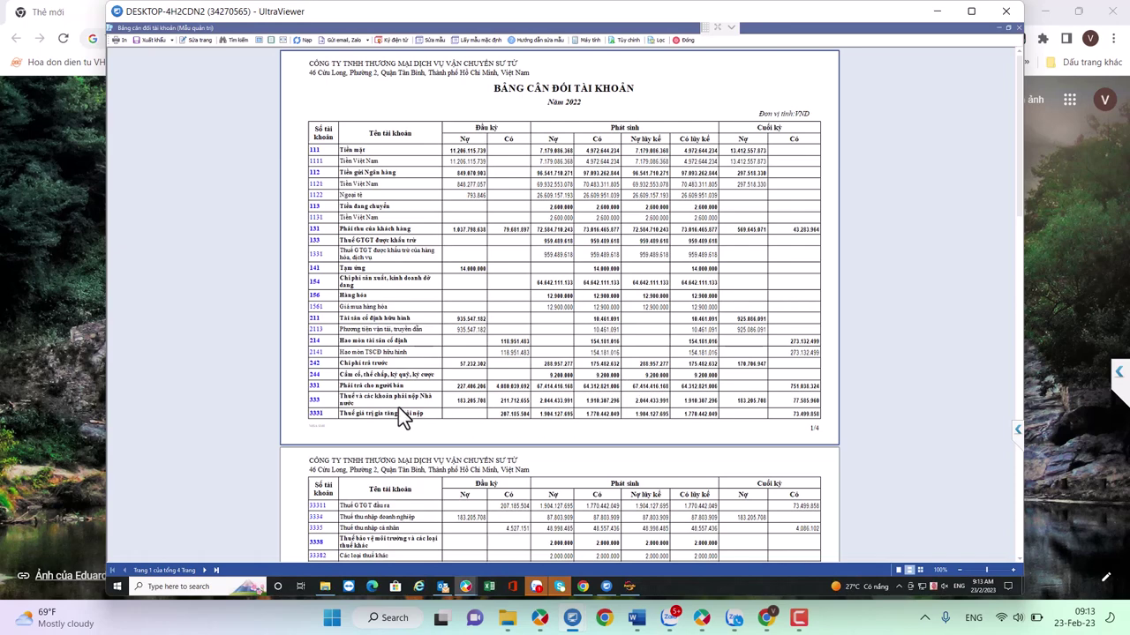
Compare the 2022 trial balance with the 03-1A/TNDN appendix in HTKK, and return to the trial balance in MISA SME
scroll(397, 471, down, 1)
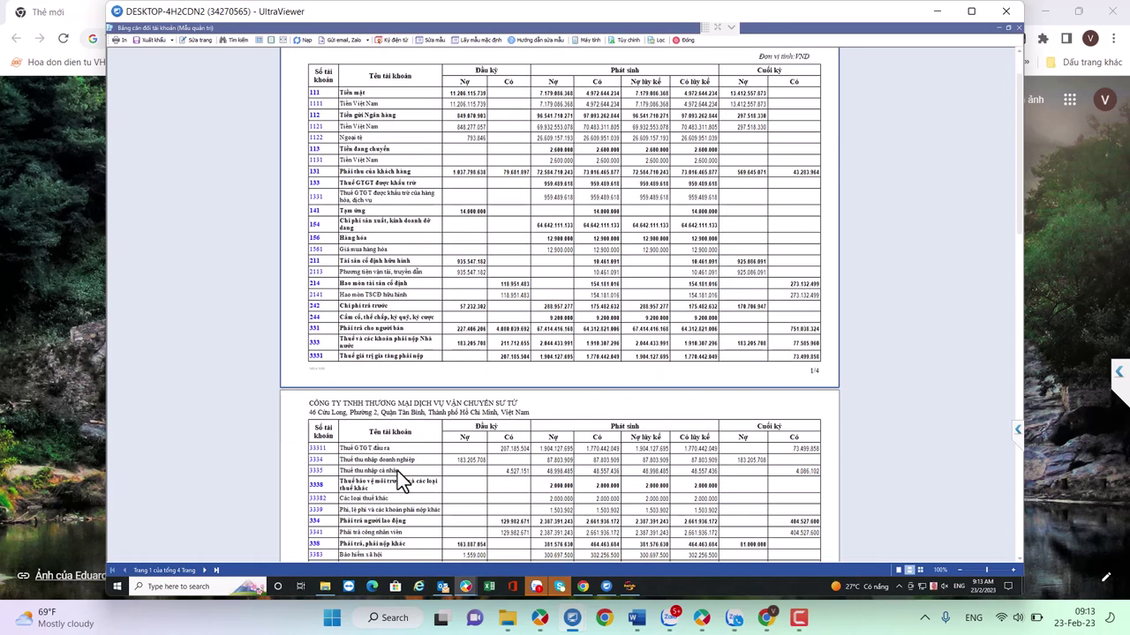
scroll(397, 471, down, 3)
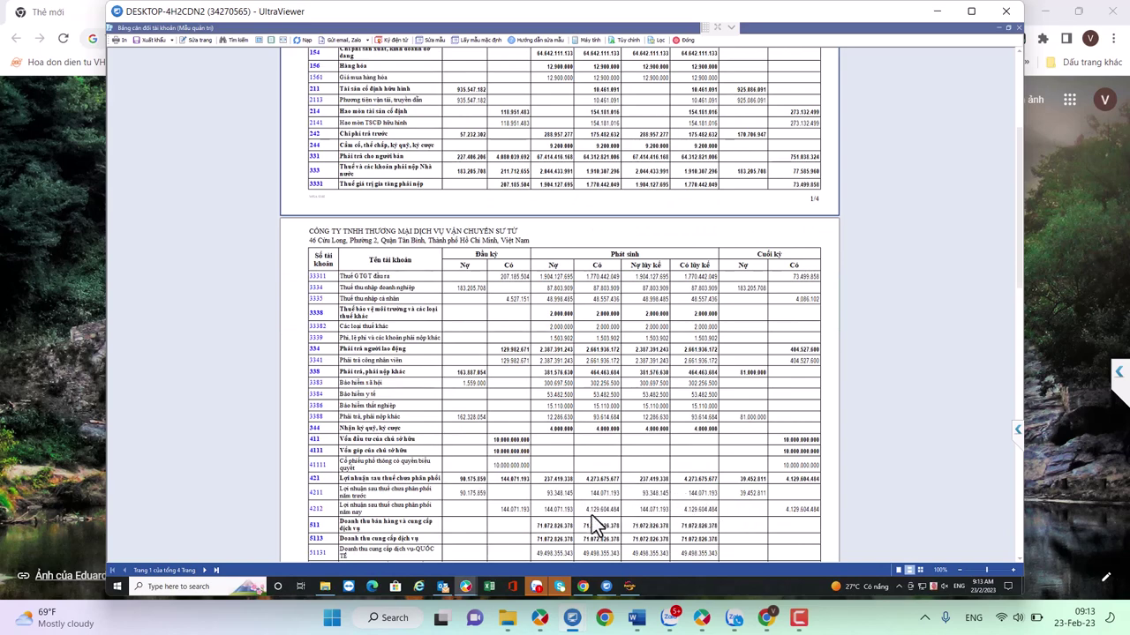
mouse_move(625, 590)
click(638, 554)
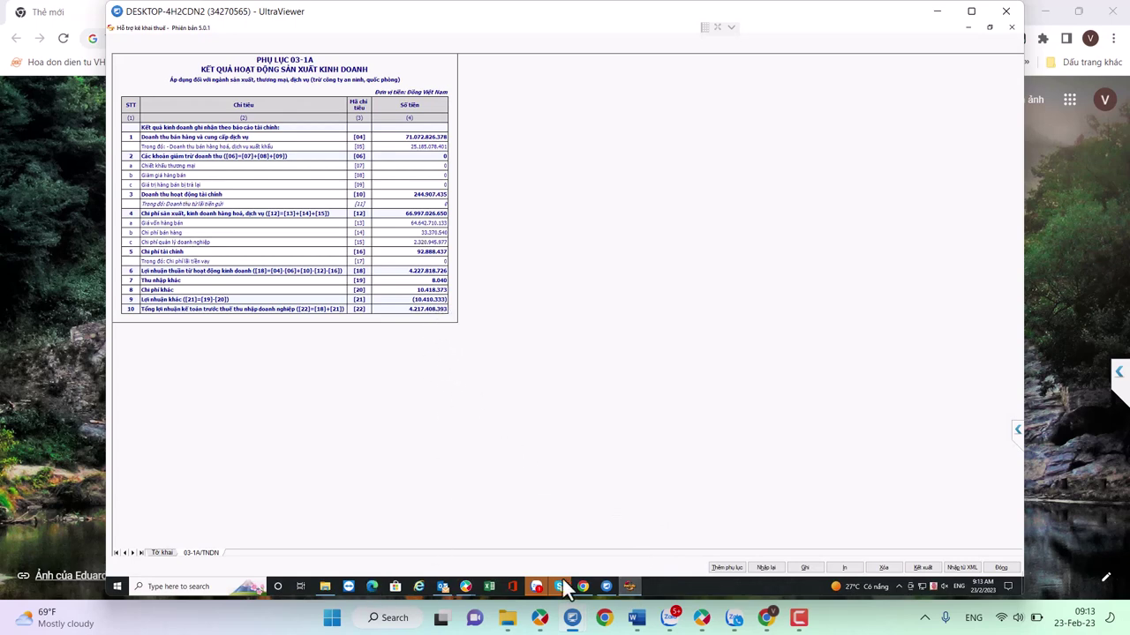
mouse_move(570, 590)
mouse_move(620, 585)
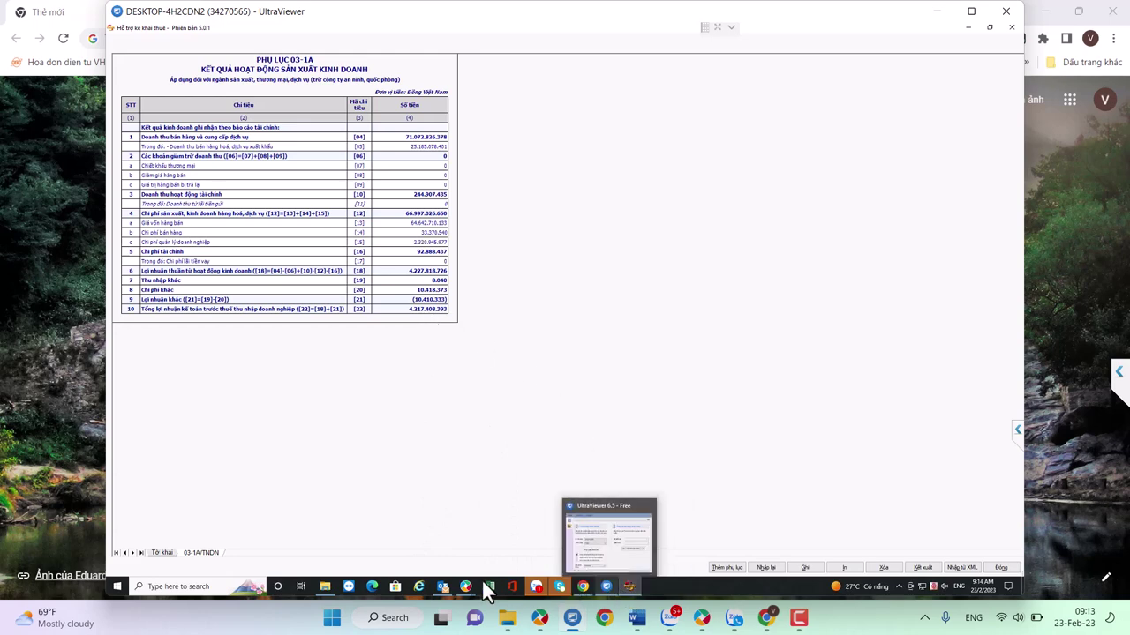
mouse_move(466, 583)
click(503, 556)
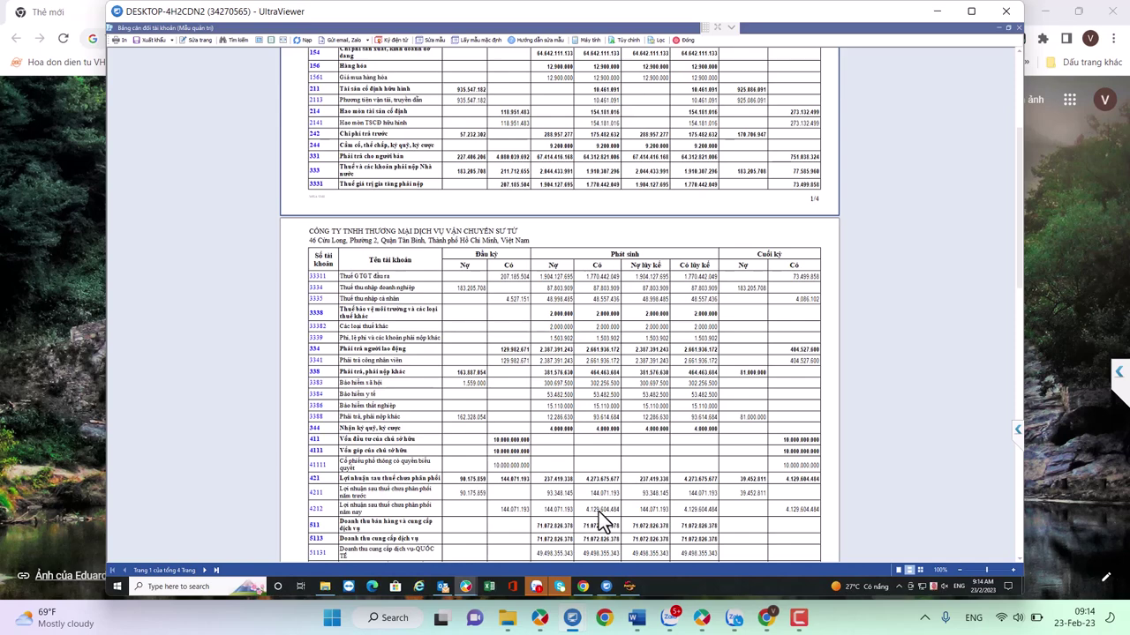
Close the trial balance, reopen the 2022 03/TNDN declaration in the tax module and view its 03-1A/TNDN appendix
click(685, 40)
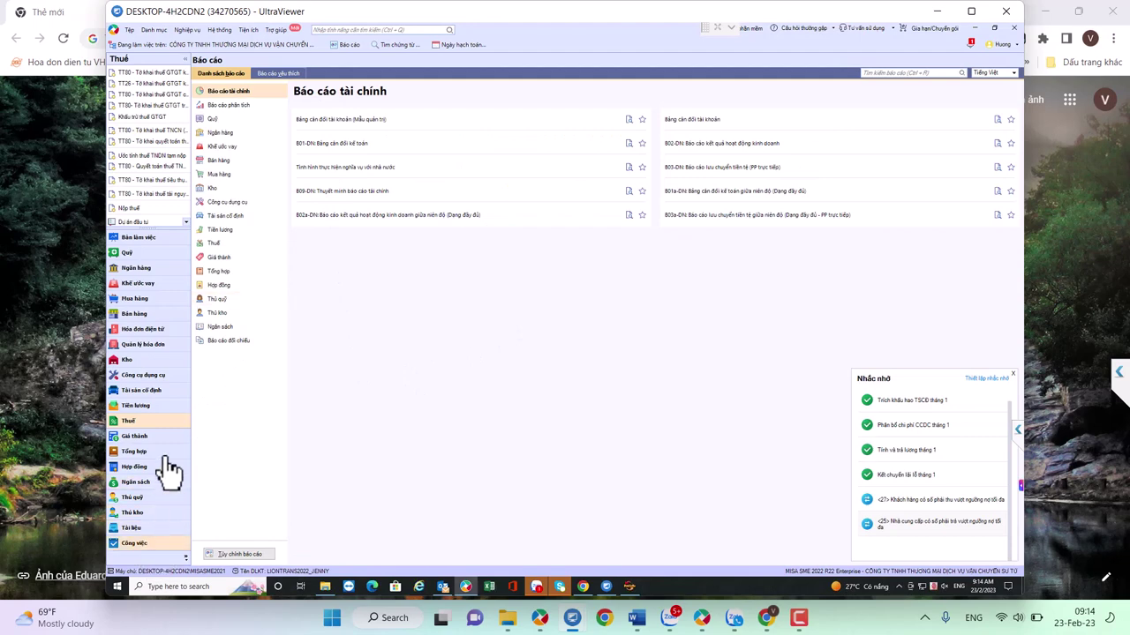
click(132, 422)
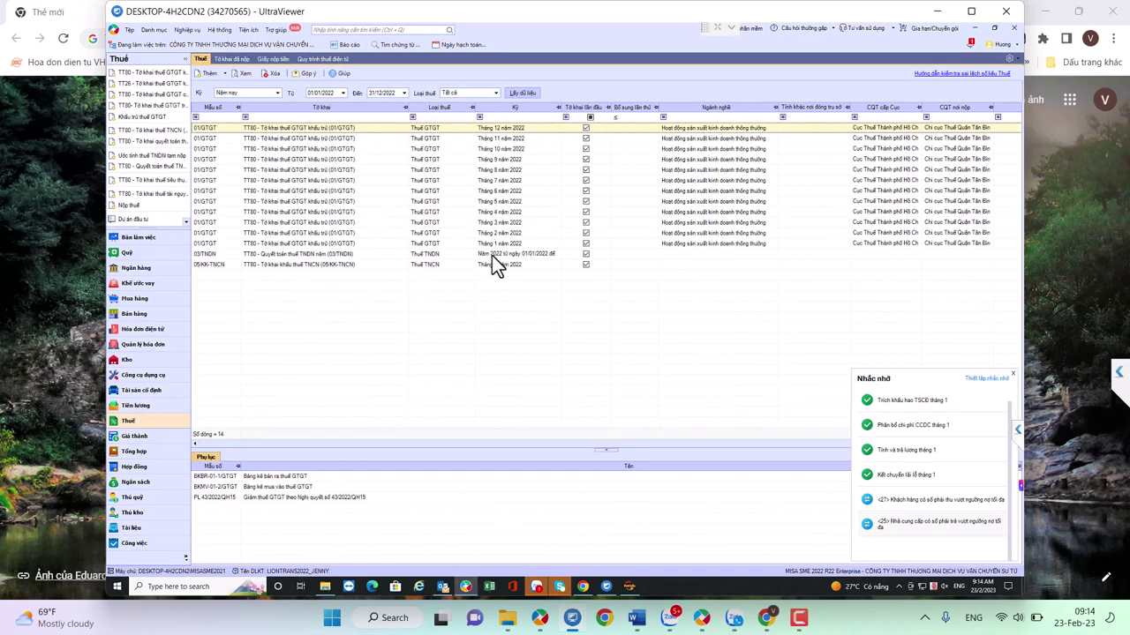
click(491, 256)
double_click(492, 255)
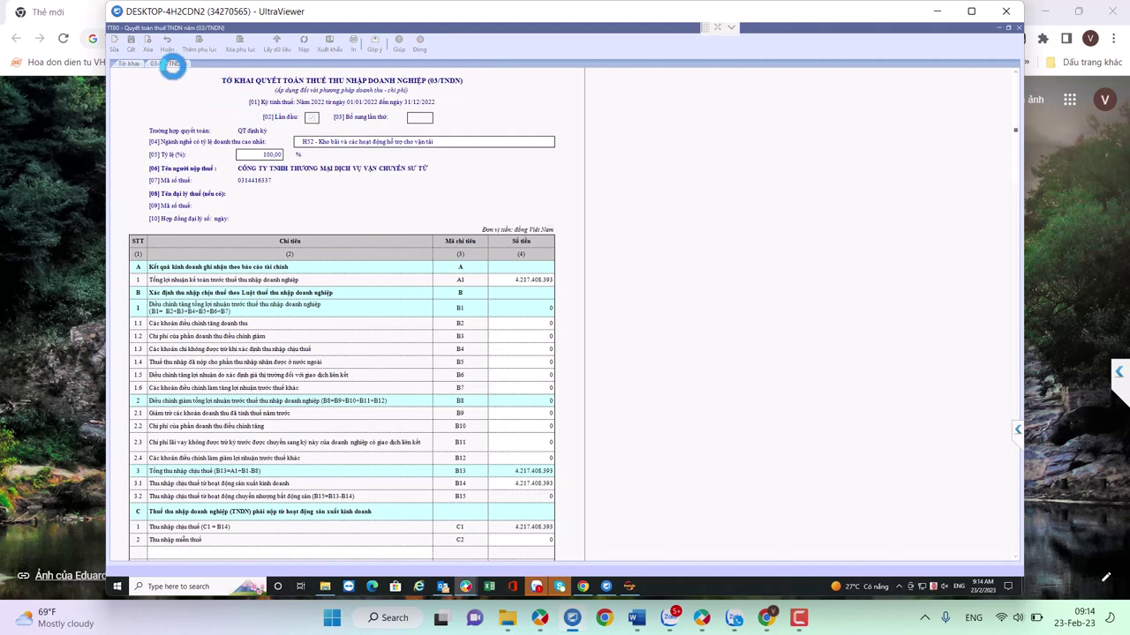
click(176, 65)
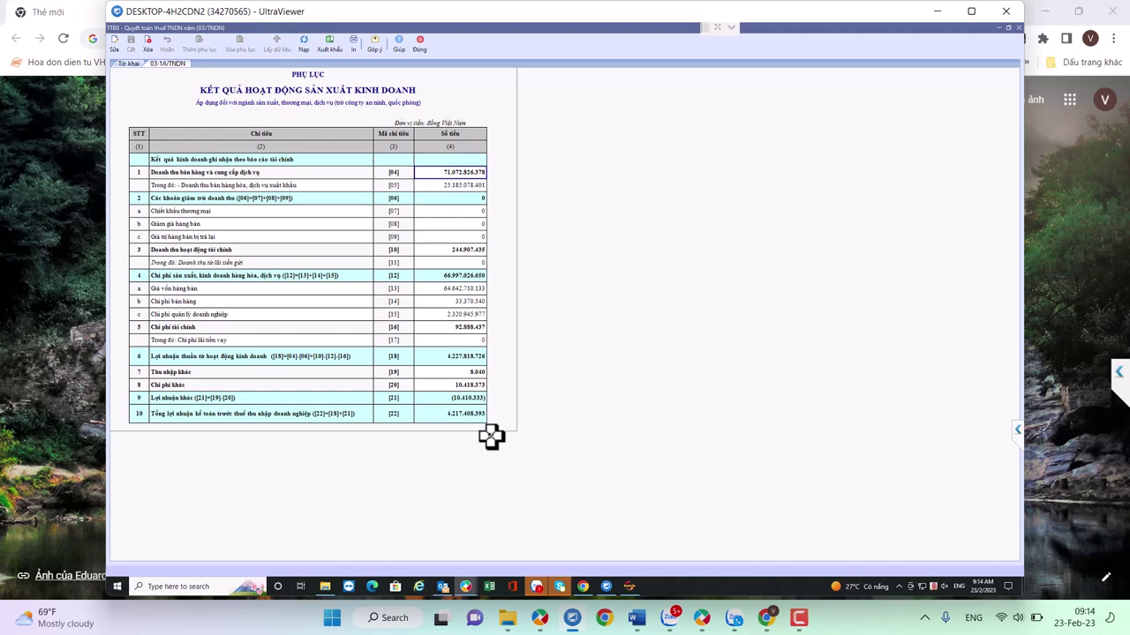
mouse_move(629, 591)
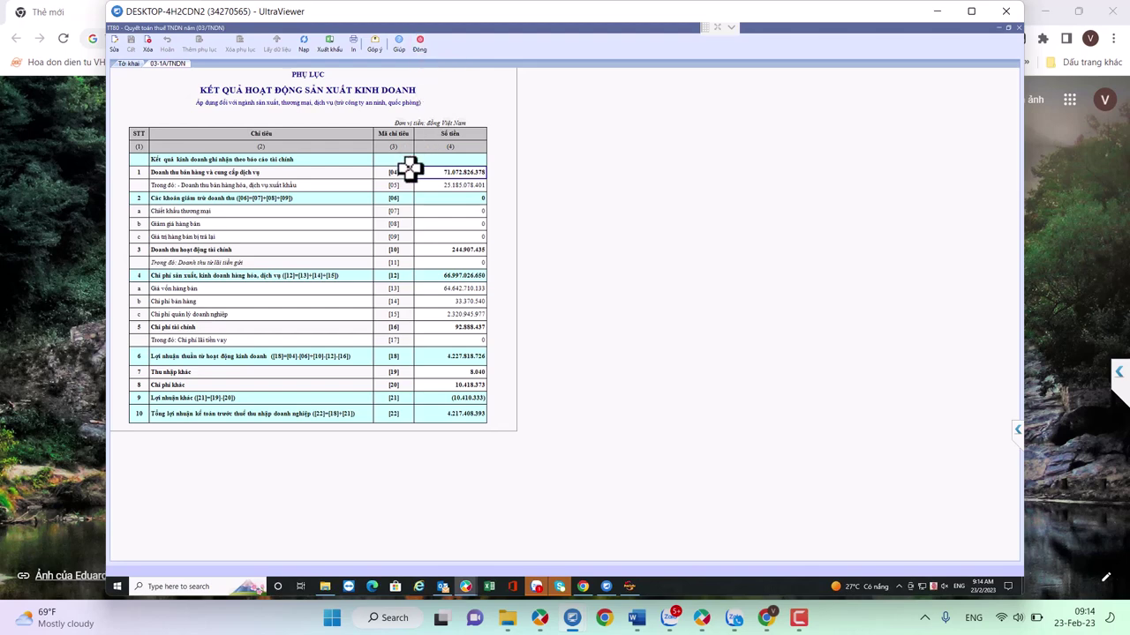
Close the 03/TNDN declaration and generate the Bảng cân đối tài khoản (Mẫu quản trị) report for 2022 again
click(418, 45)
click(343, 45)
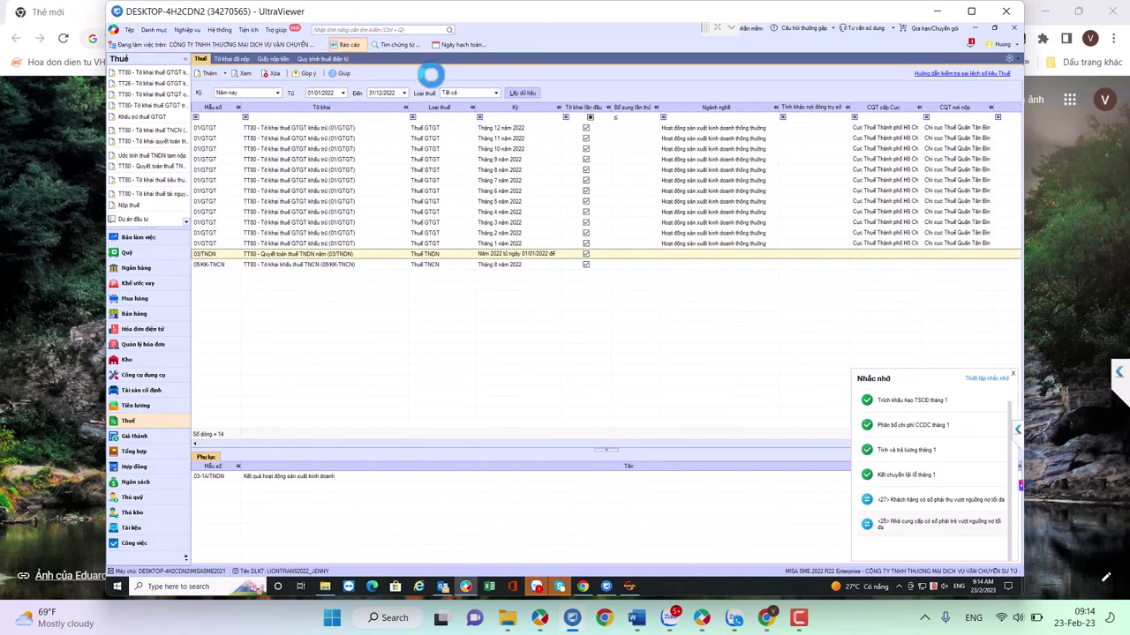
click(364, 121)
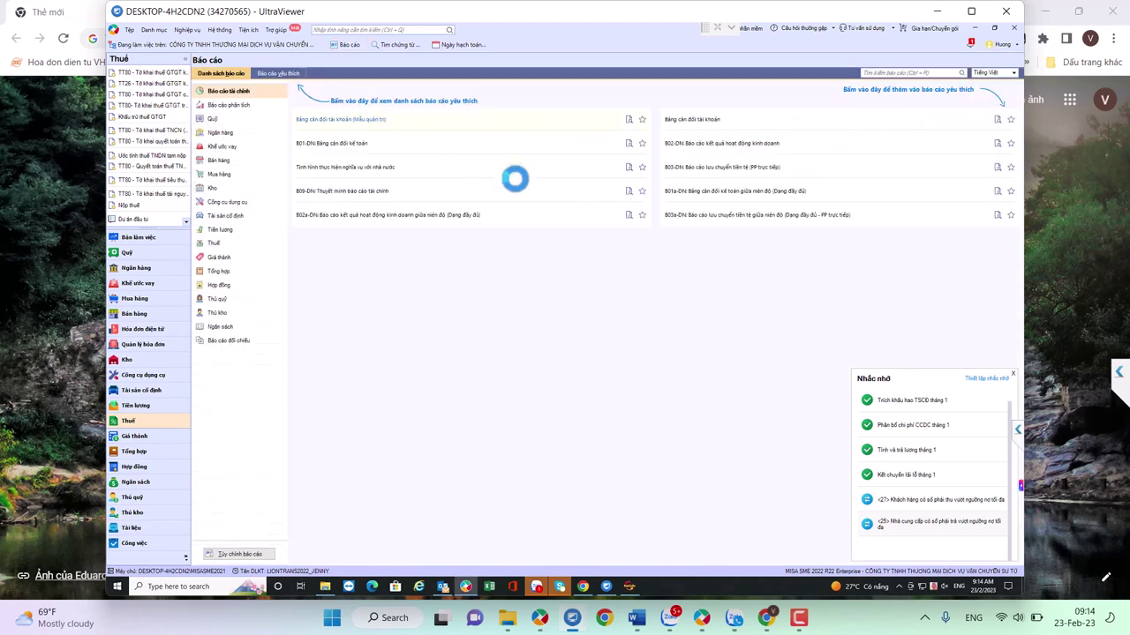
click(615, 332)
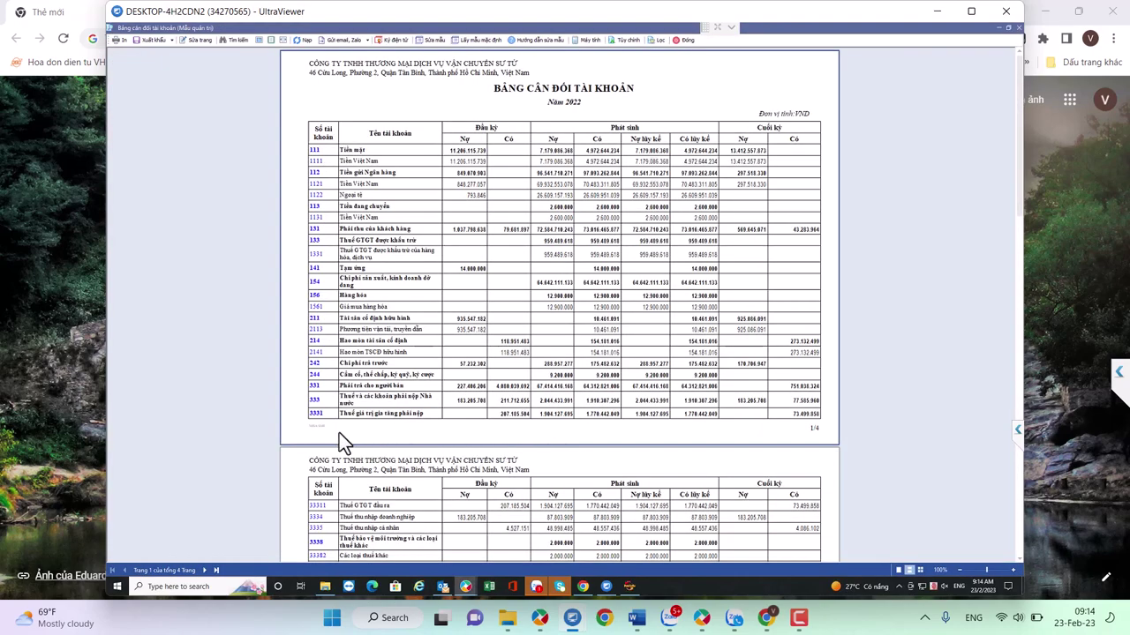
Check the trial balance's revenue accounts against the 03-1A/TNDN appendix in HTKK, and return to the trial balance
scroll(347, 490, down, 3)
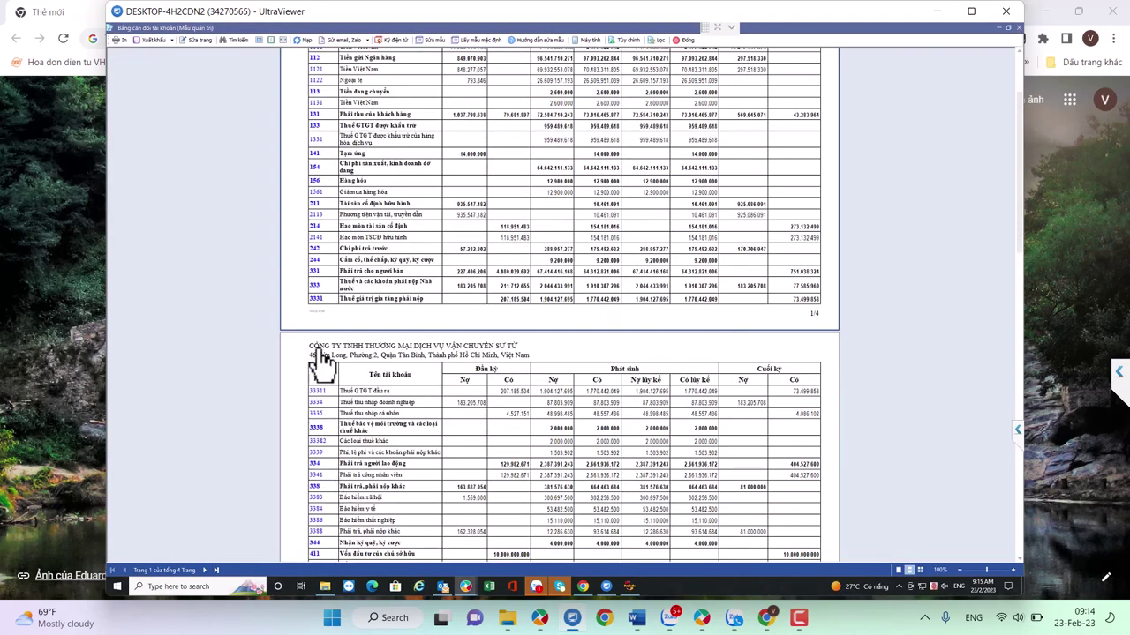
scroll(327, 353, down, 9)
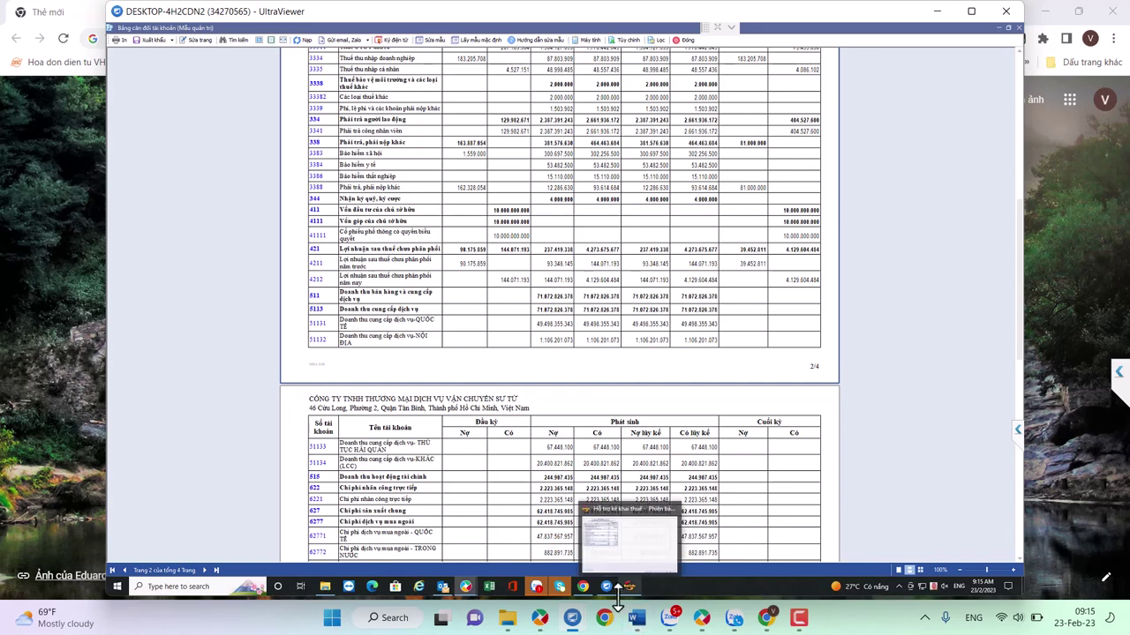
click(635, 552)
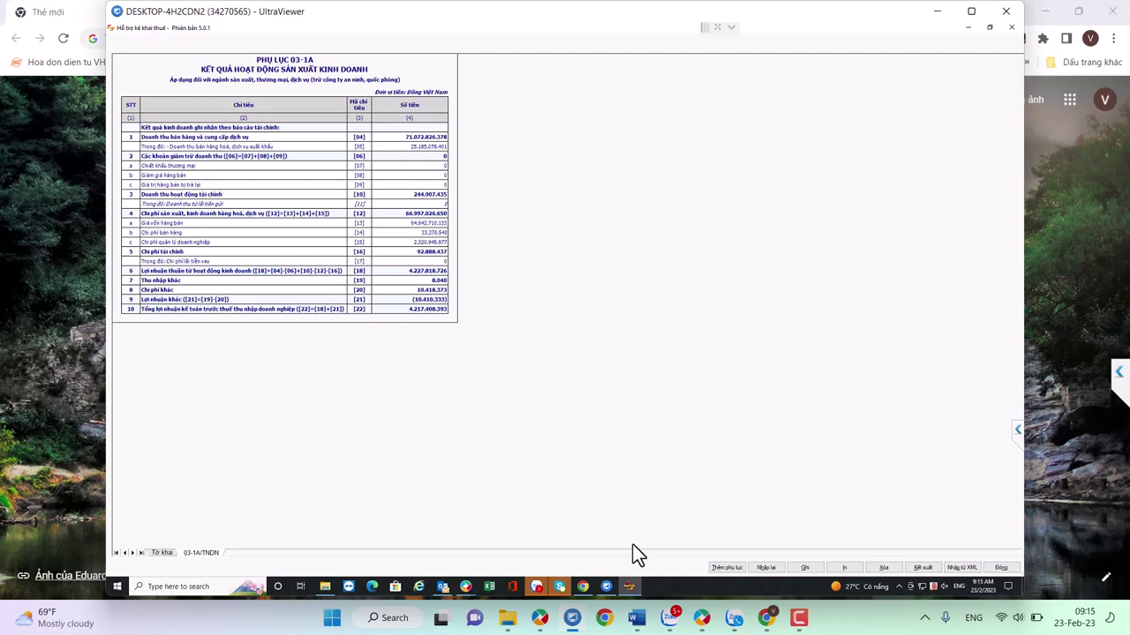
mouse_move(580, 584)
mouse_move(468, 583)
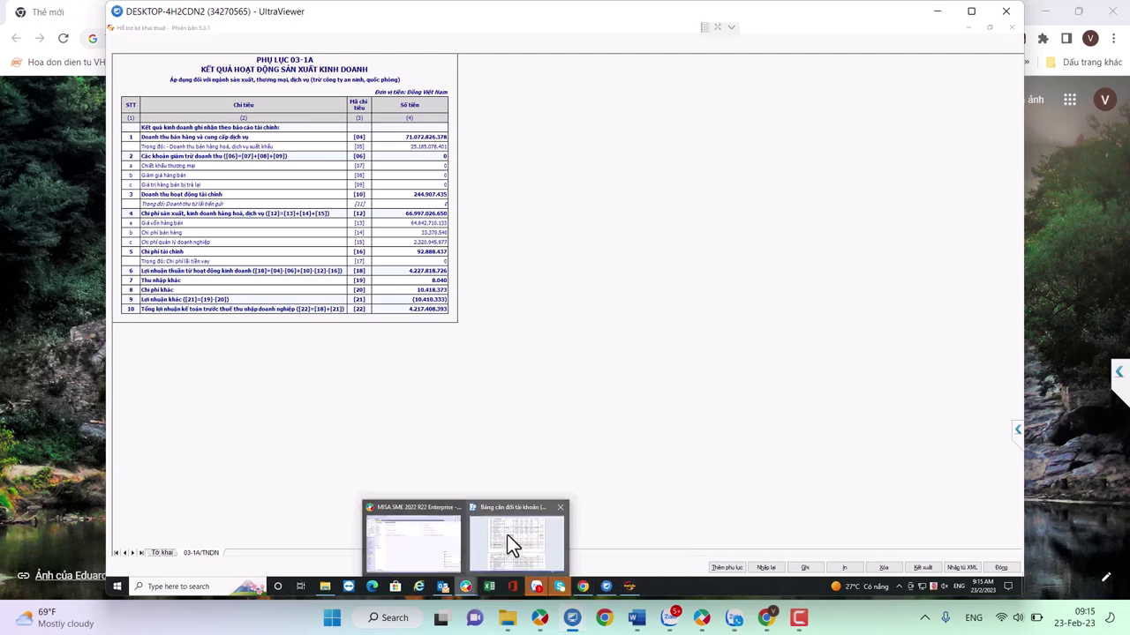
click(512, 543)
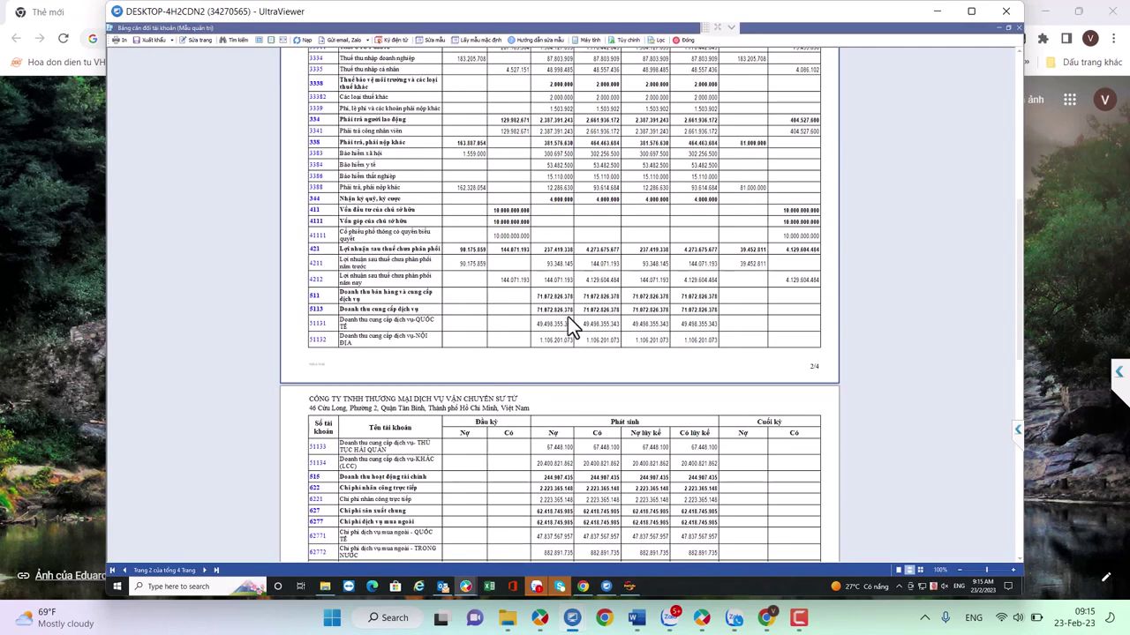
Examine the trial balance's revenue, cost of goods sold, expense and income tax accounts through to the last page
scroll(593, 495, down, 1)
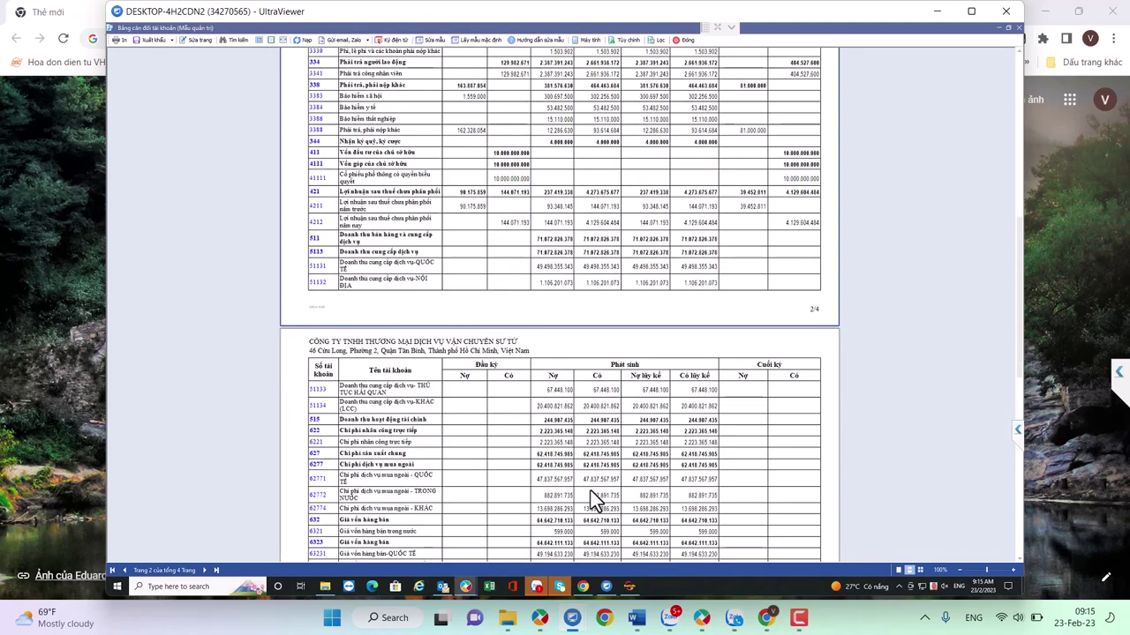
scroll(592, 493, down, 1)
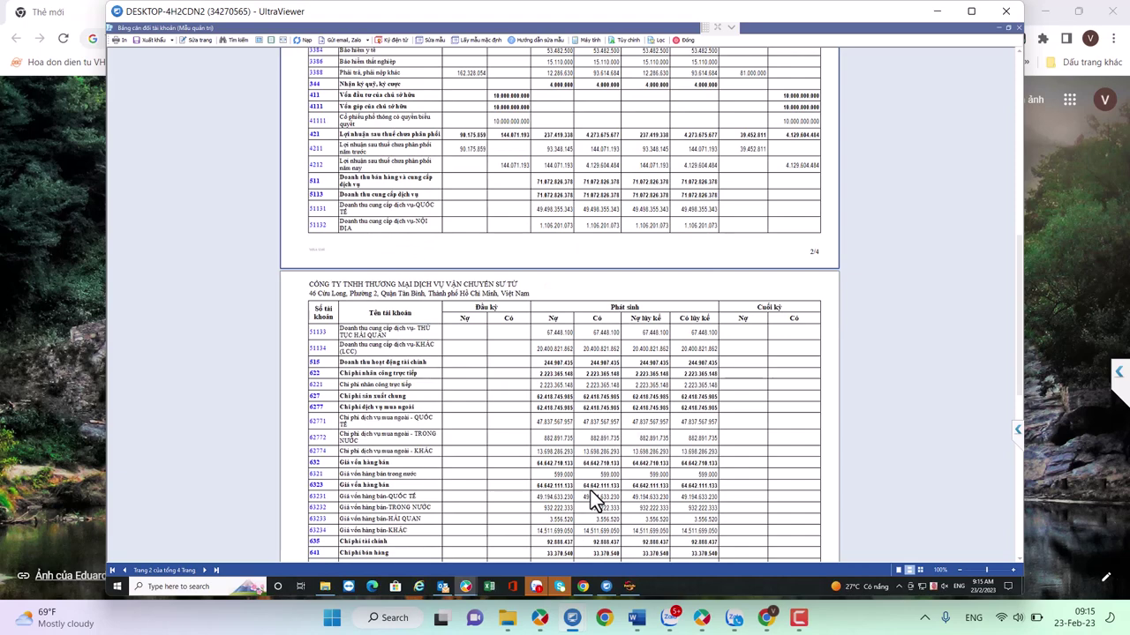
scroll(591, 494, up, 2)
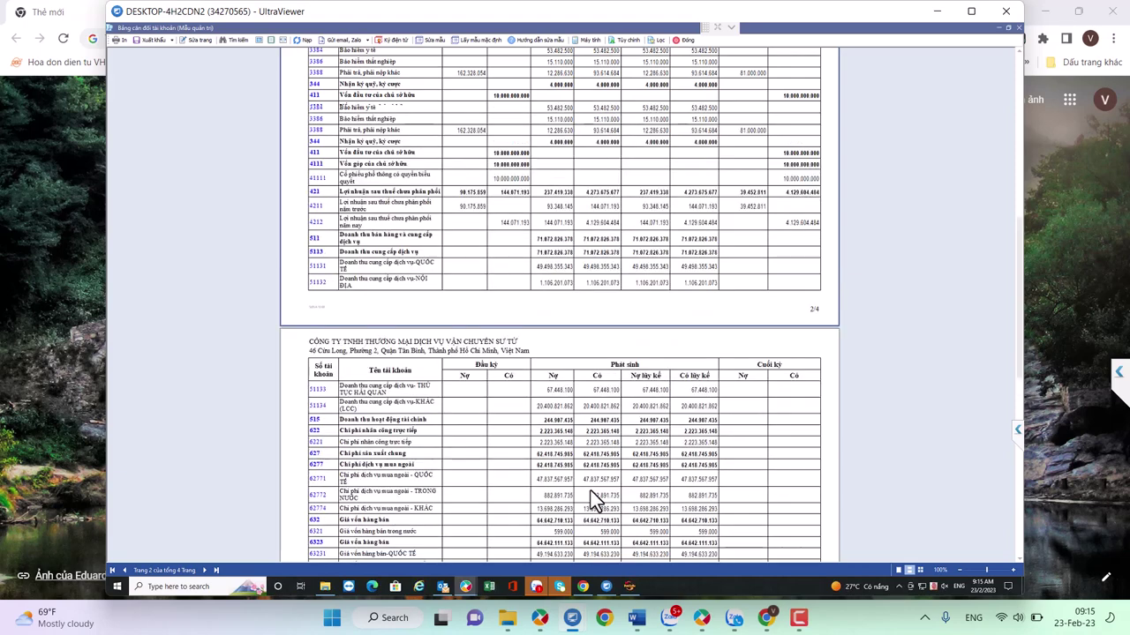
scroll(596, 499, up, 1)
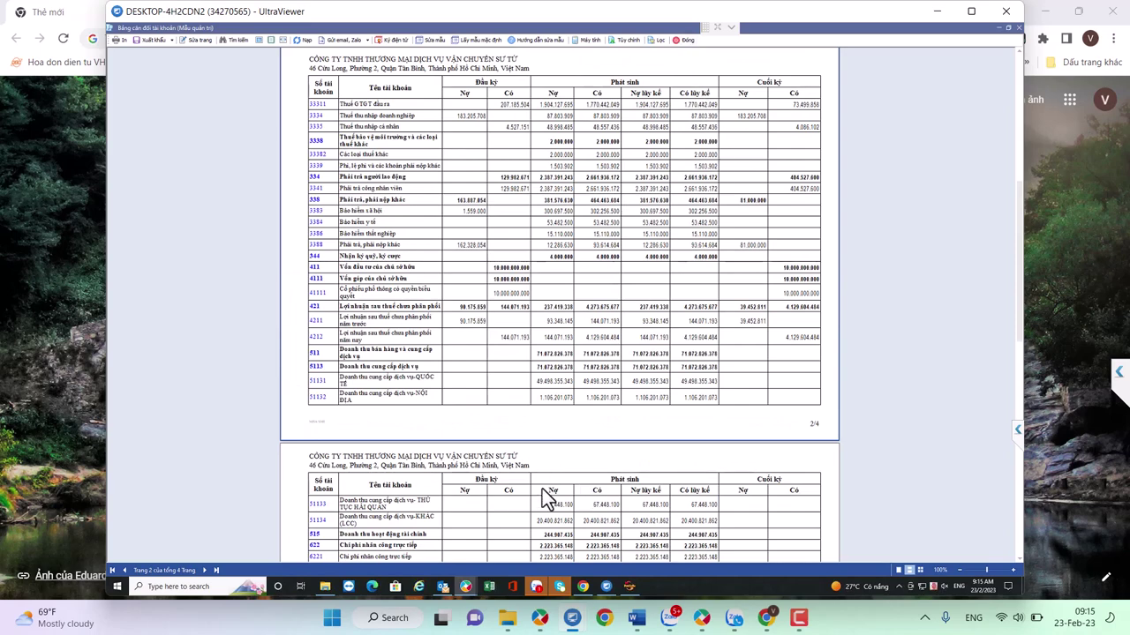
scroll(558, 523, down, 2)
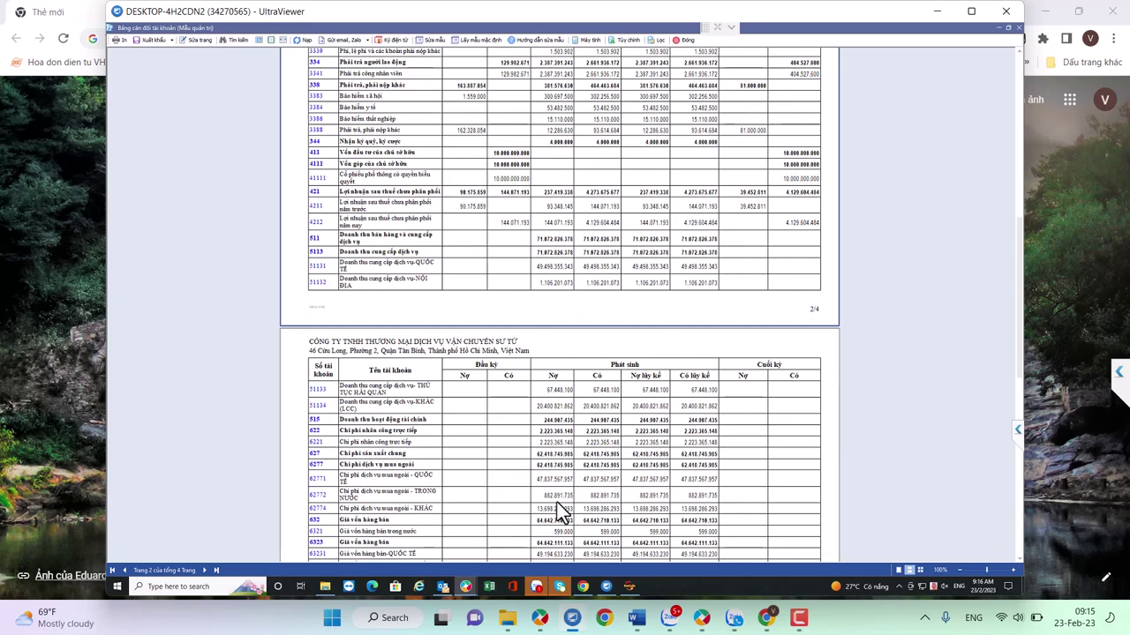
scroll(572, 472, down, 2)
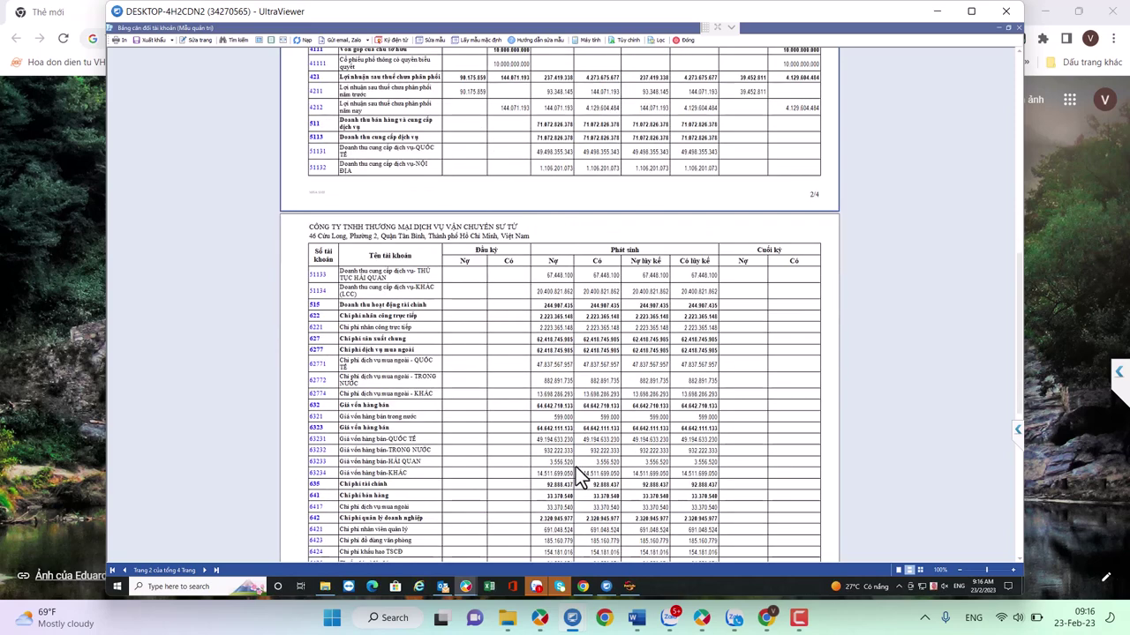
scroll(577, 472, down, 1)
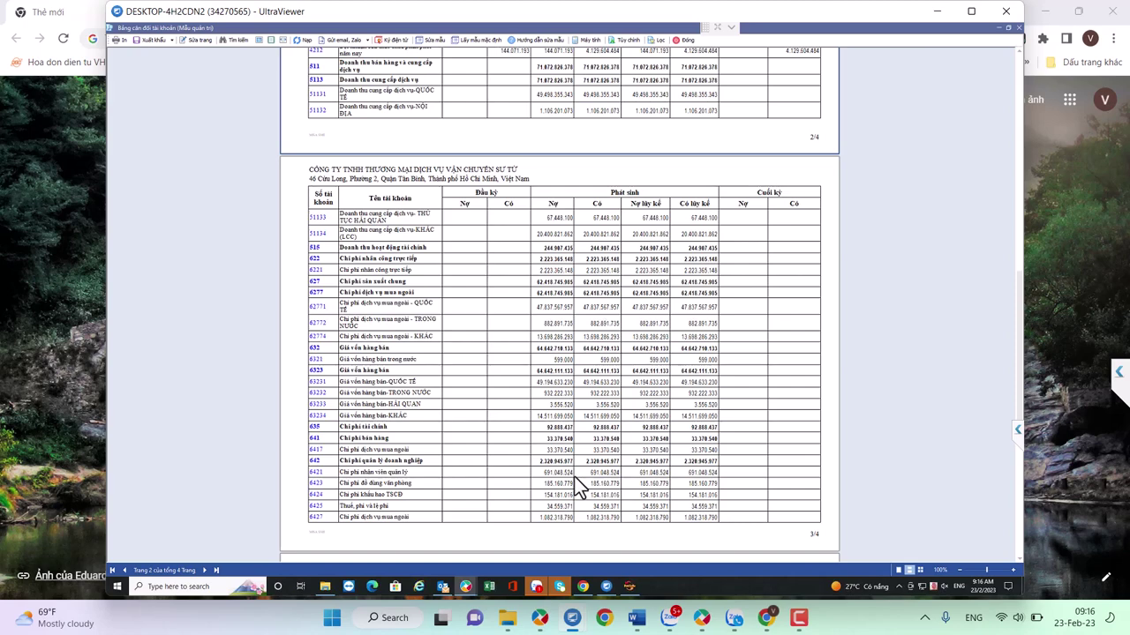
scroll(573, 476, down, 1)
scroll(575, 479, down, 1)
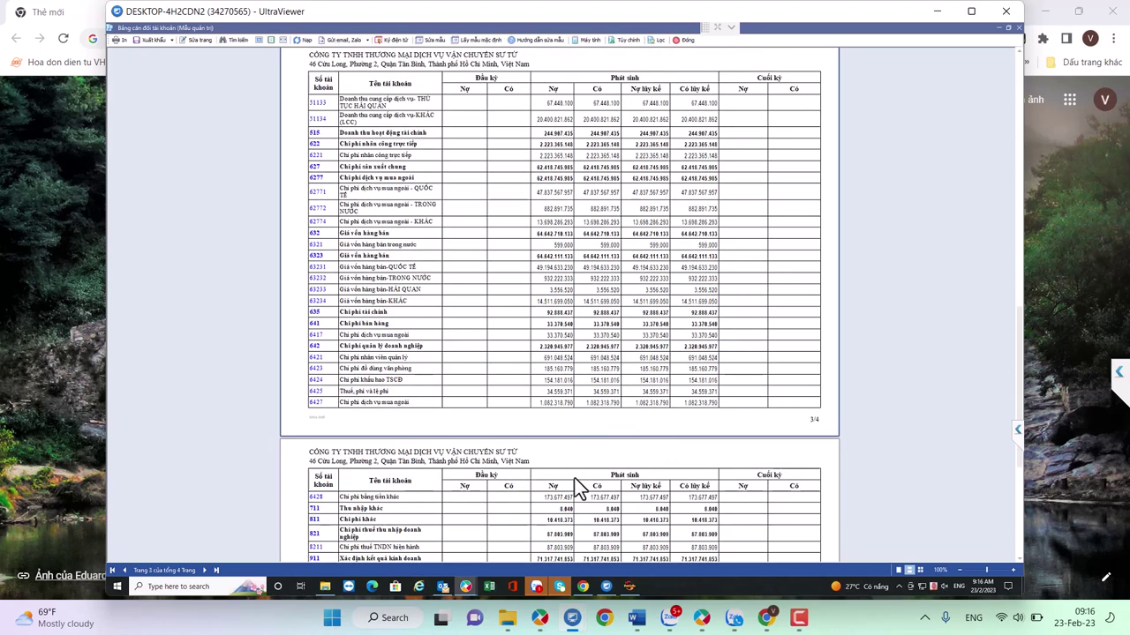
scroll(574, 479, down, 2)
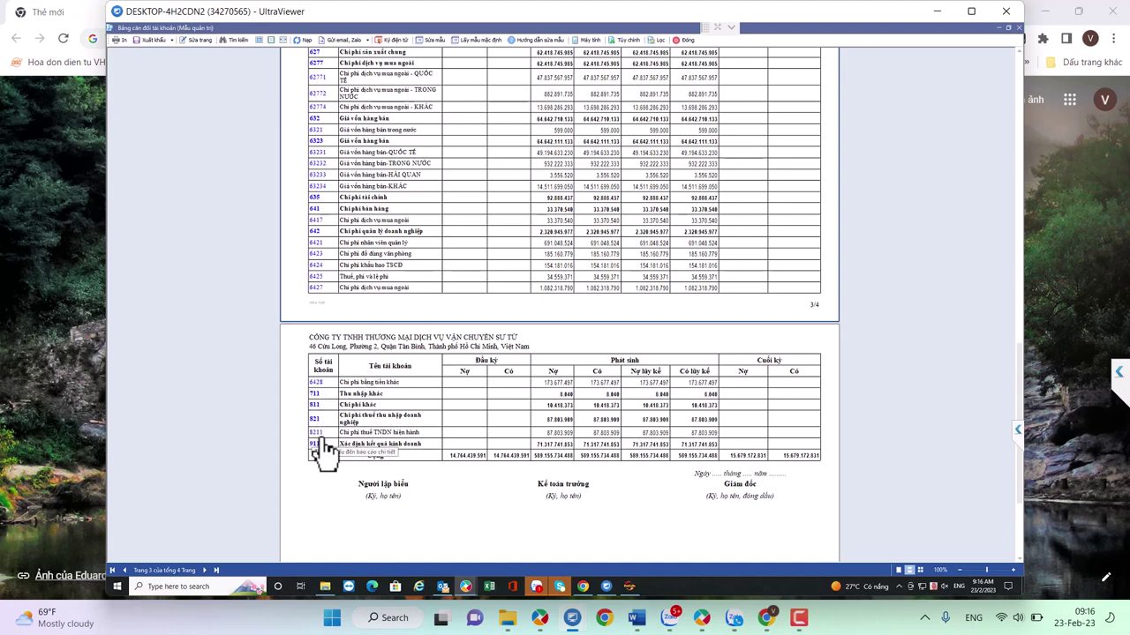
Open the 15/08/2022 income tax arrears voucher from the account 8211 detail ledger, unpost it and put it into edit mode
click(323, 441)
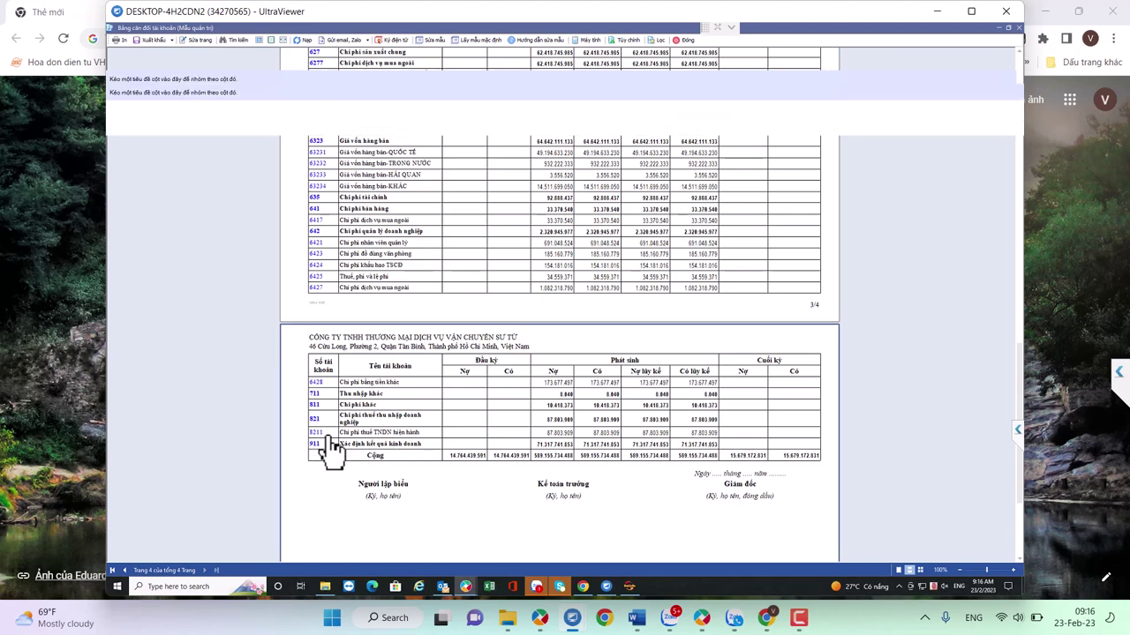
click(318, 433)
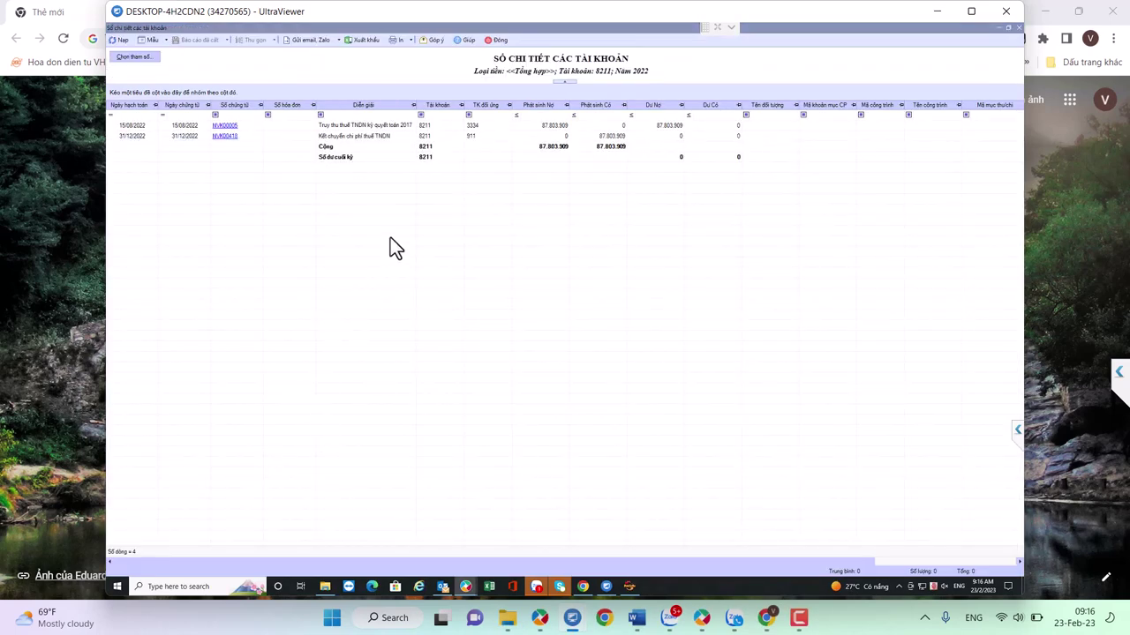
click(355, 126)
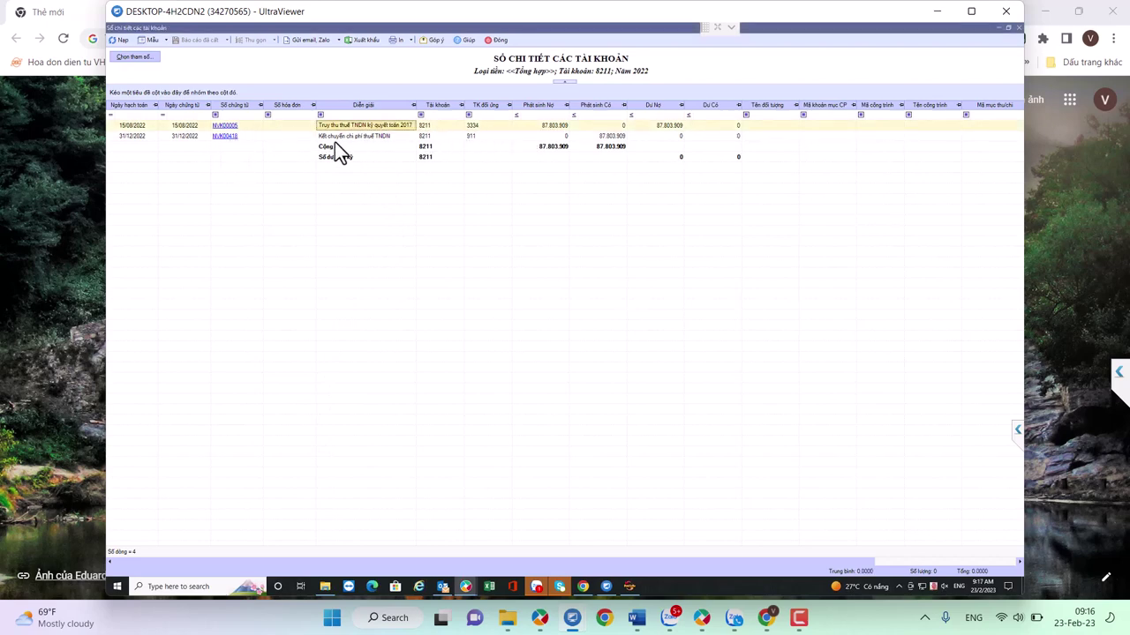
click(228, 126)
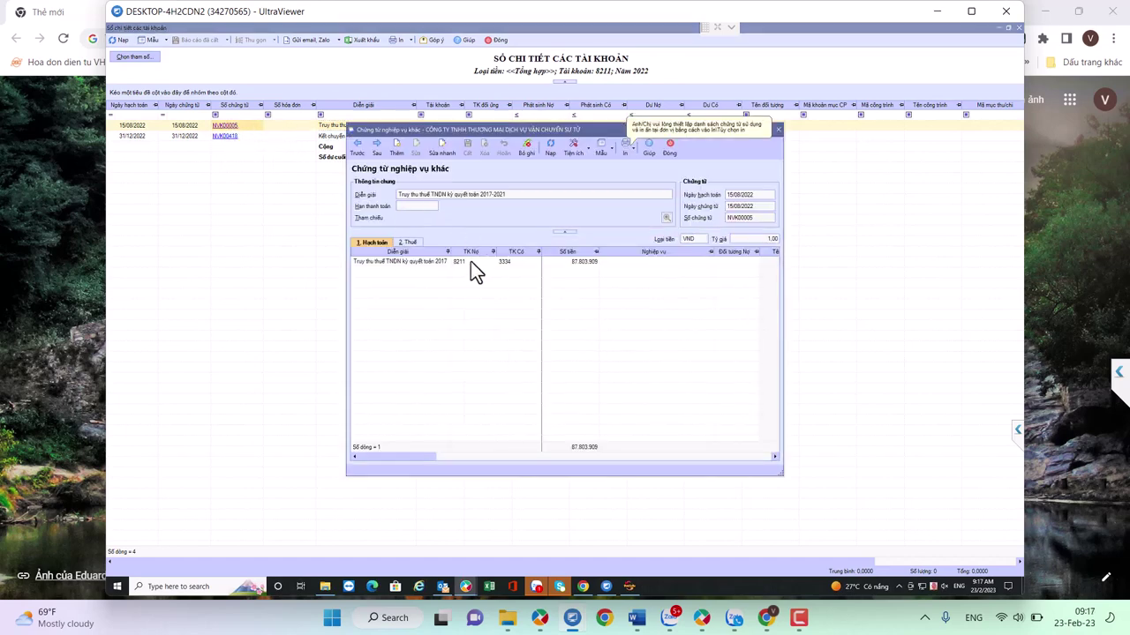
click(471, 262)
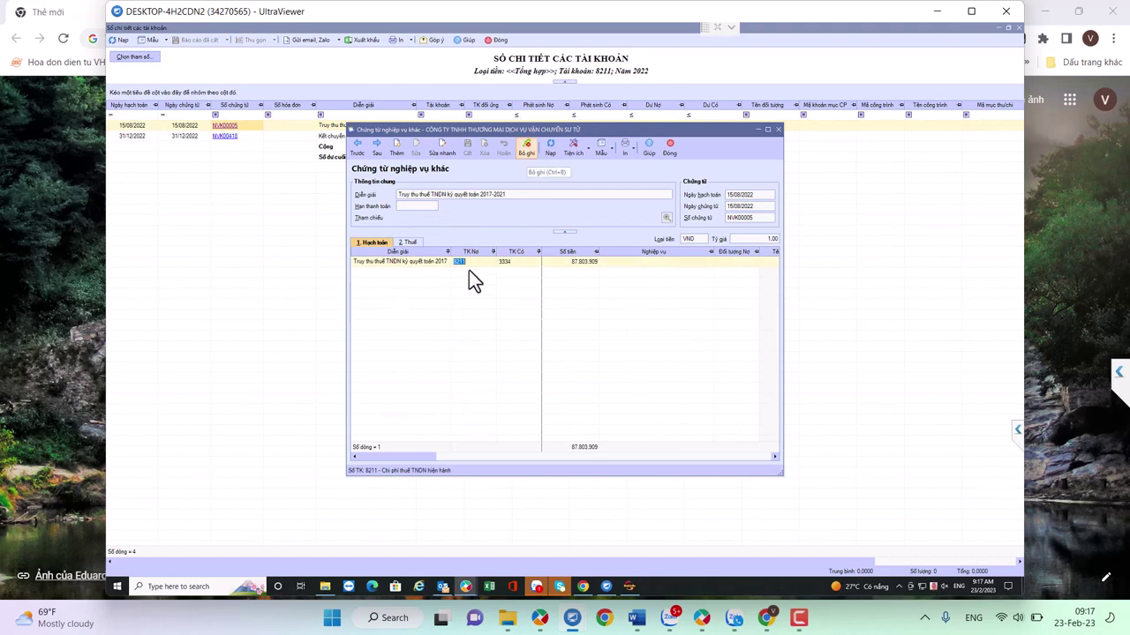
click(527, 152)
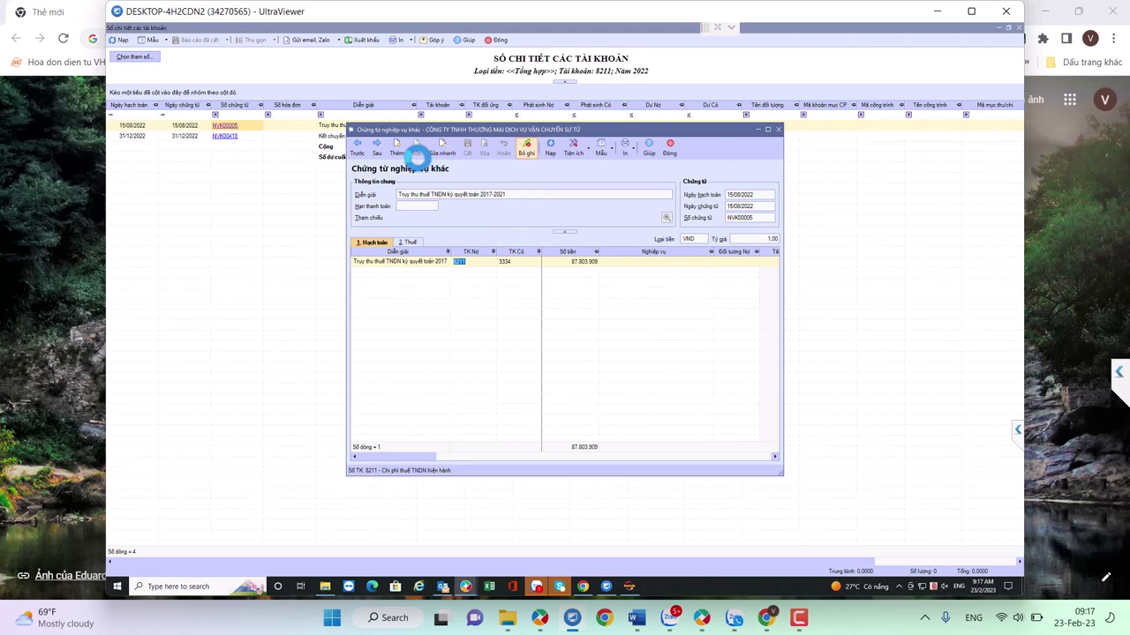
click(418, 157)
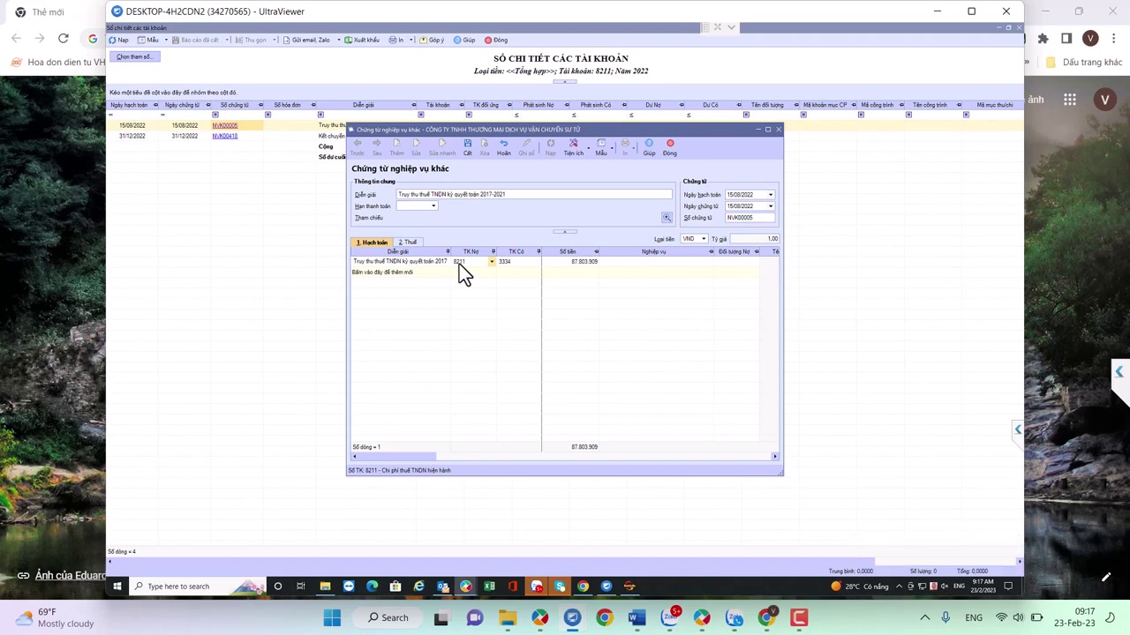
Switch to HTKK and enter 87.803.909 as non-deductible expenses in item B4 of the 03/TNDN declaration's main form
click(629, 593)
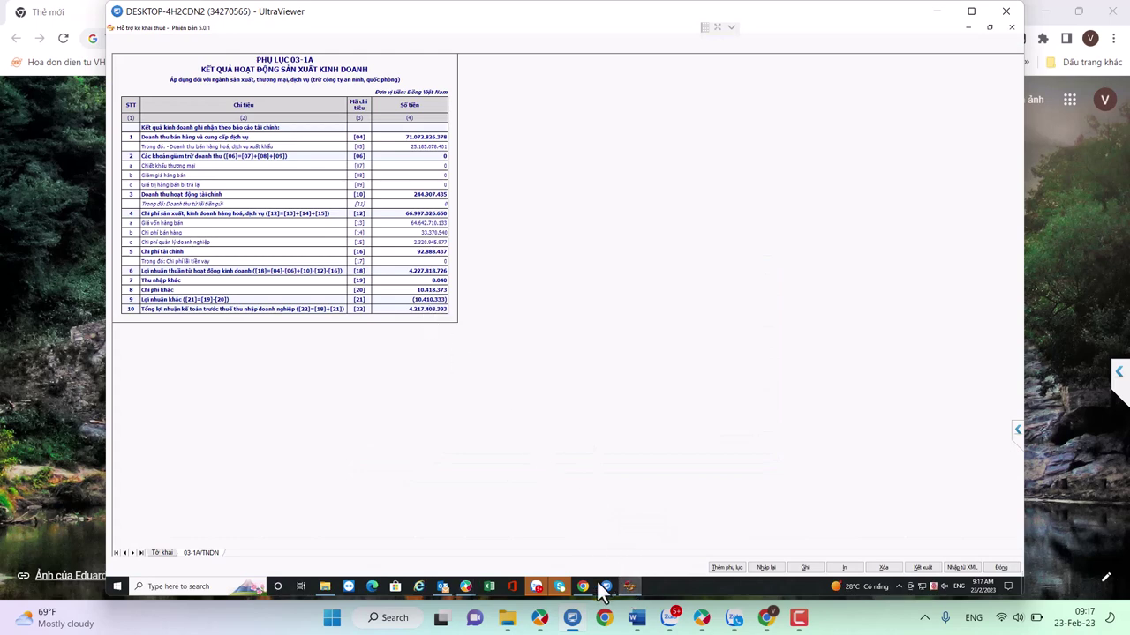
mouse_move(470, 588)
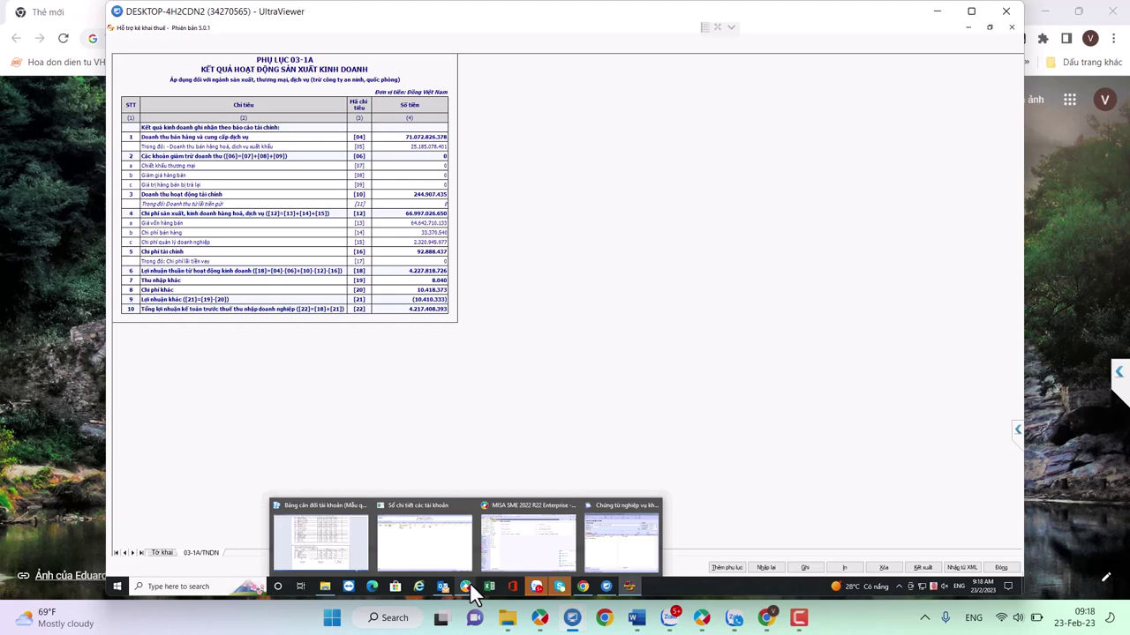
click(162, 552)
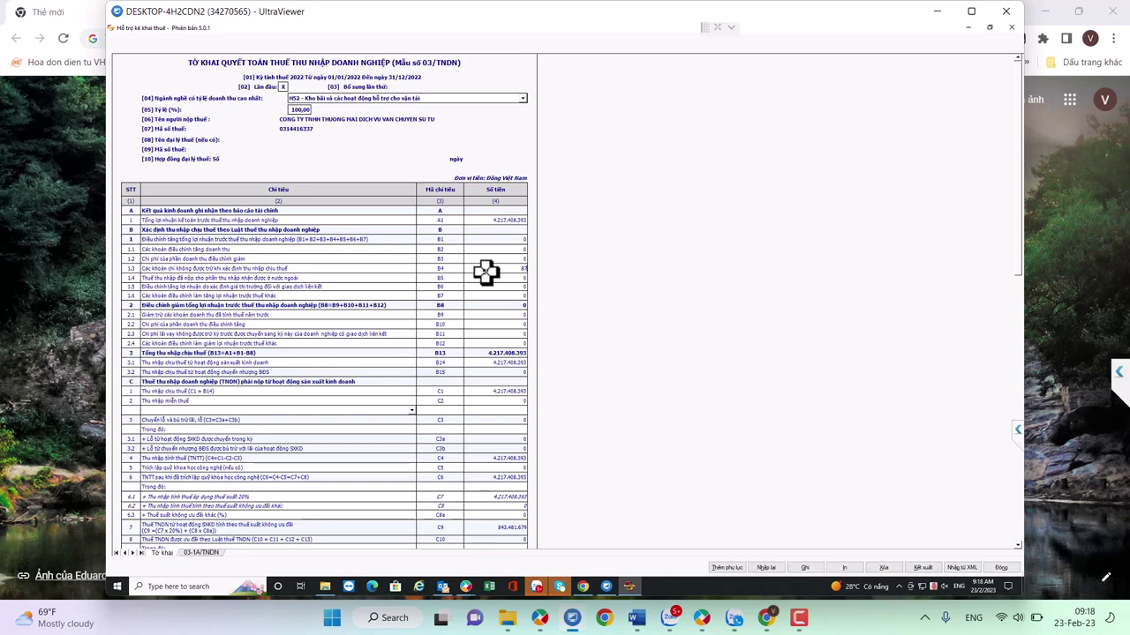
text(803.909)
key(Return)
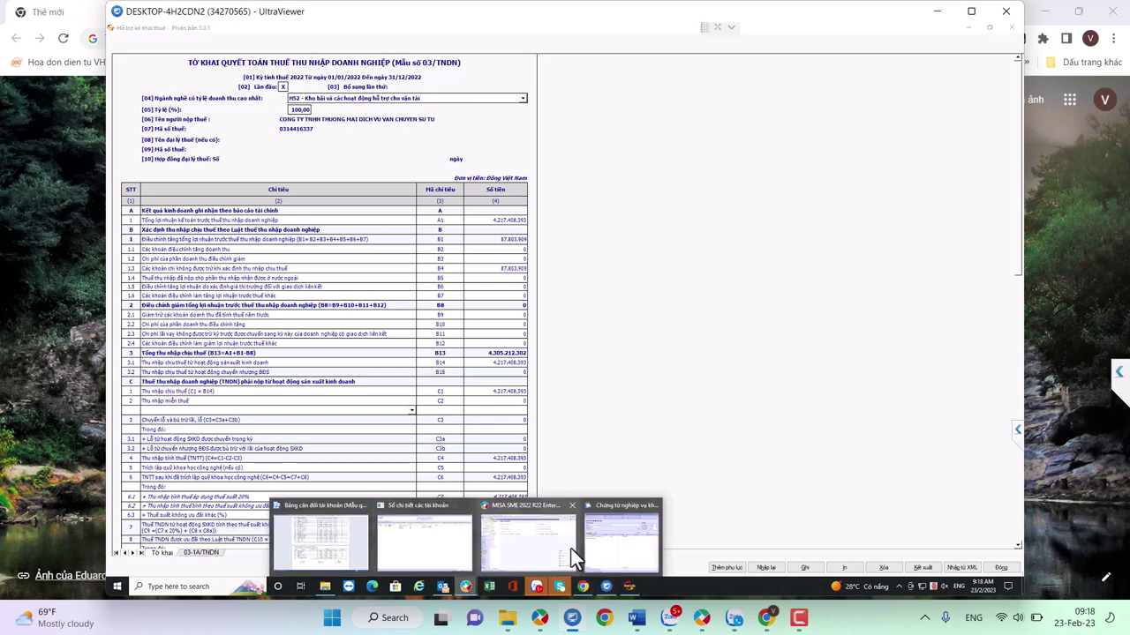
Return to the tax arrears voucher in MISA SME, save and close it, and close the account 8211 ledger
click(618, 512)
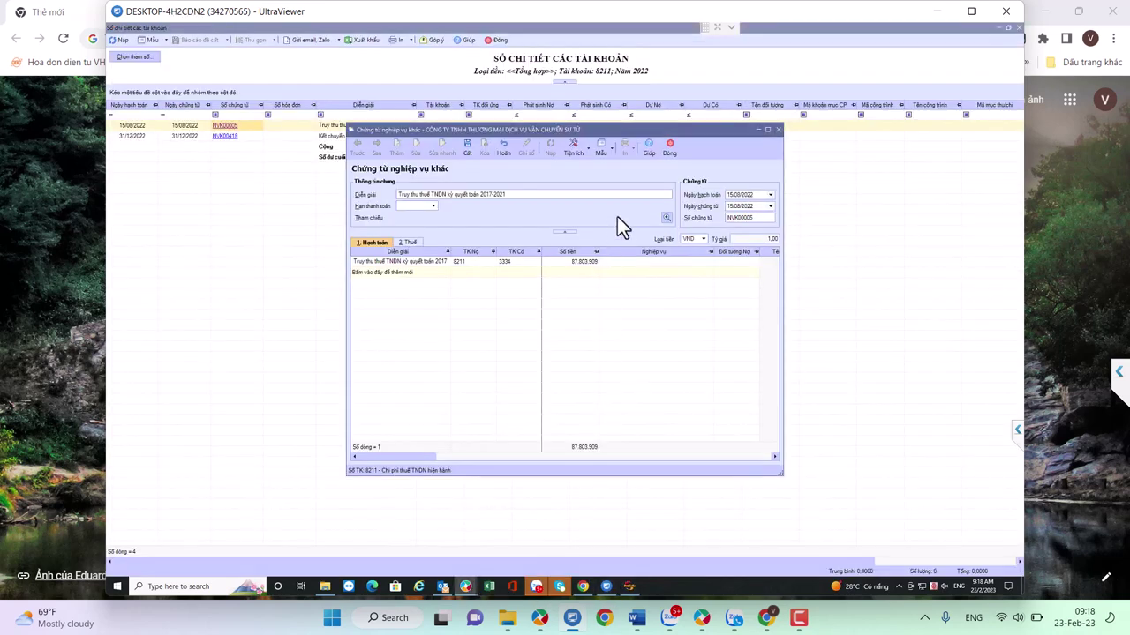
click(469, 149)
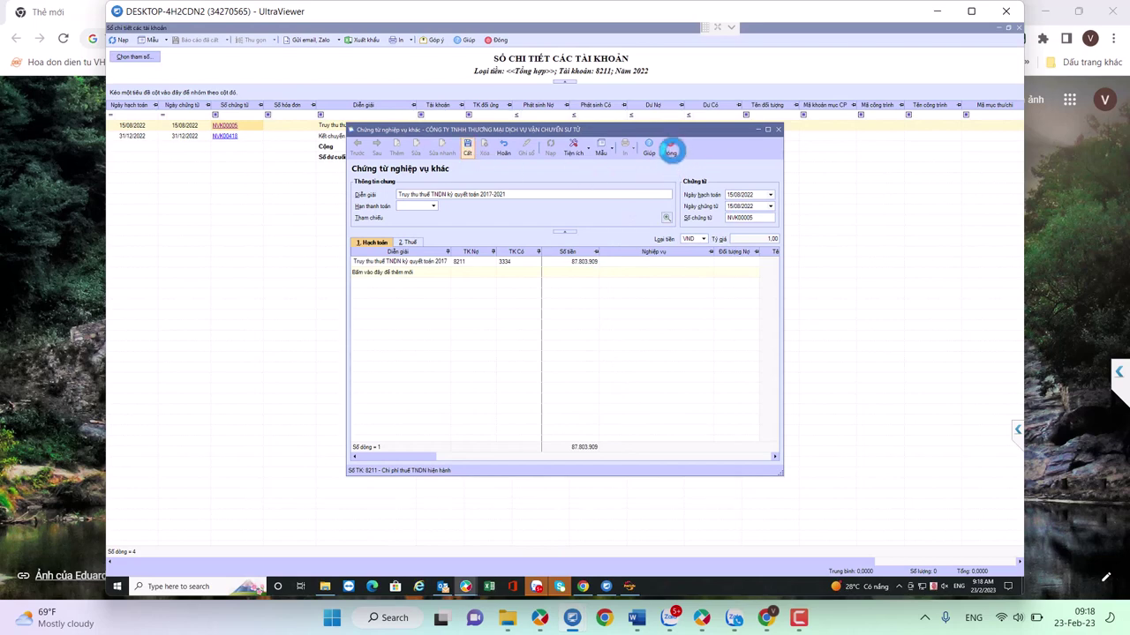
click(671, 156)
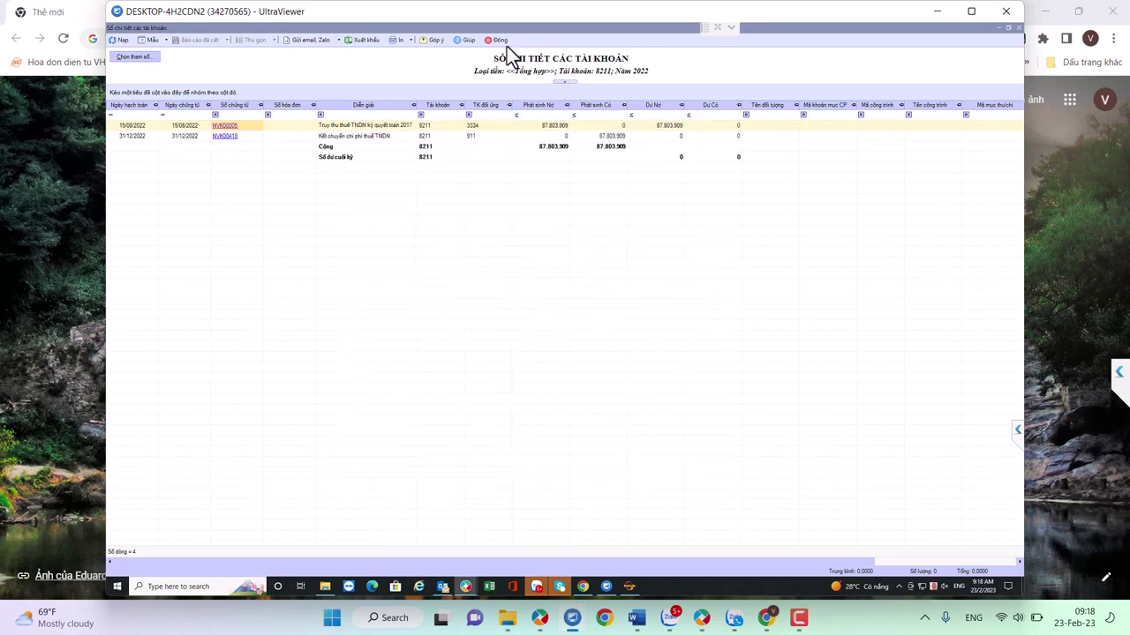
click(496, 40)
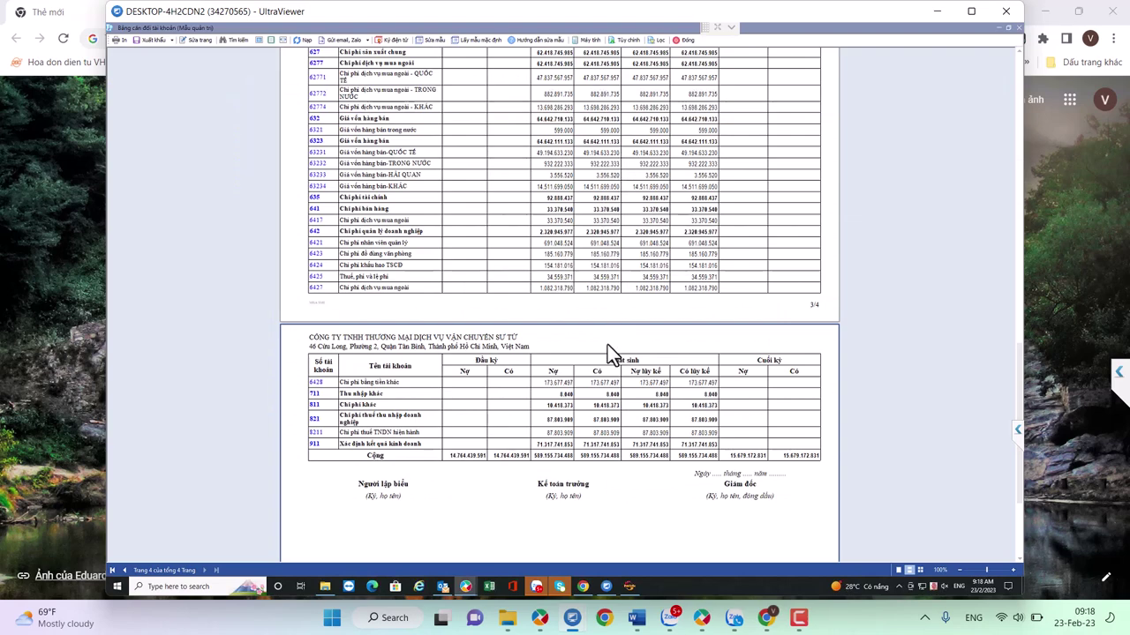
Reopen the tax arrears voucher through account 8211 in the trial balance, set its debit account to 4211 and save it
scroll(618, 265, up, 2)
scroll(622, 245, up, 1)
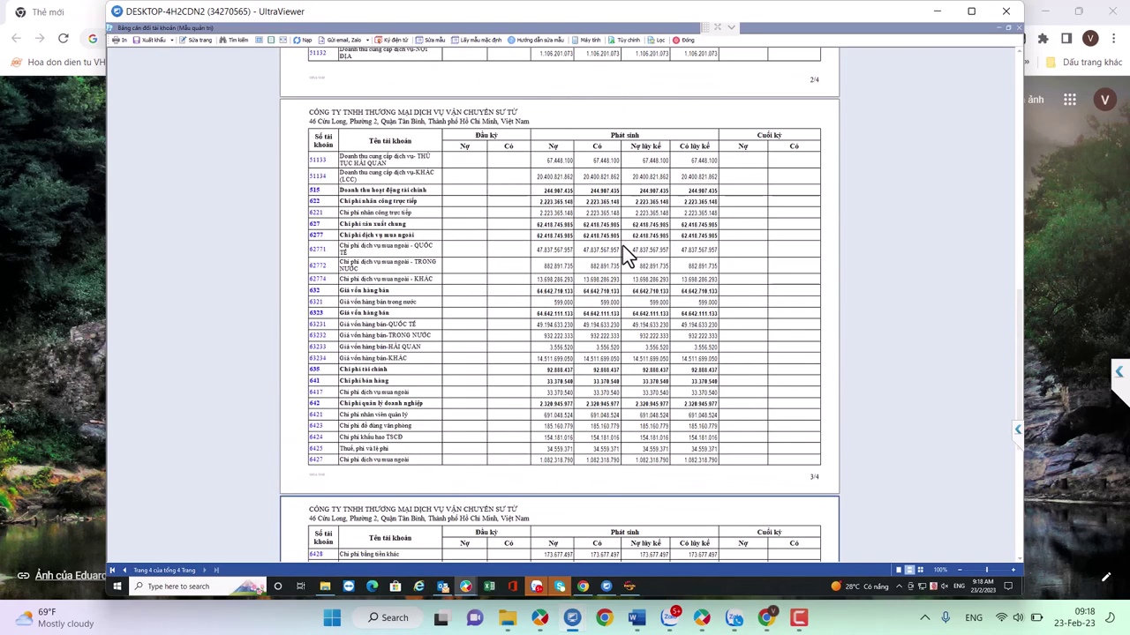
scroll(624, 254, up, 3)
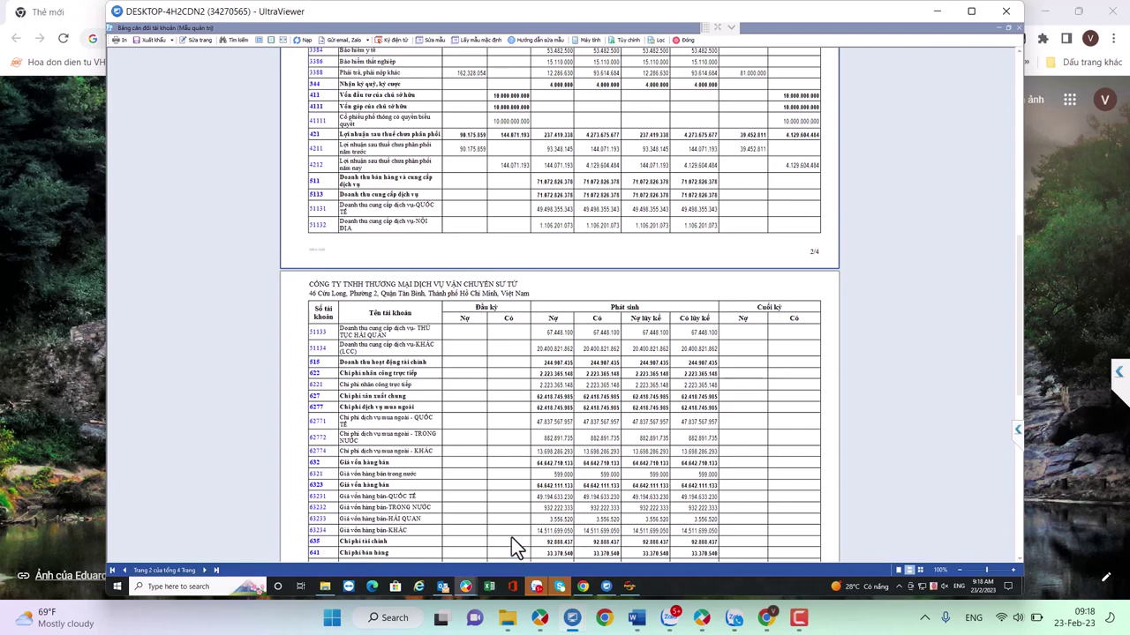
scroll(496, 503, down, 4)
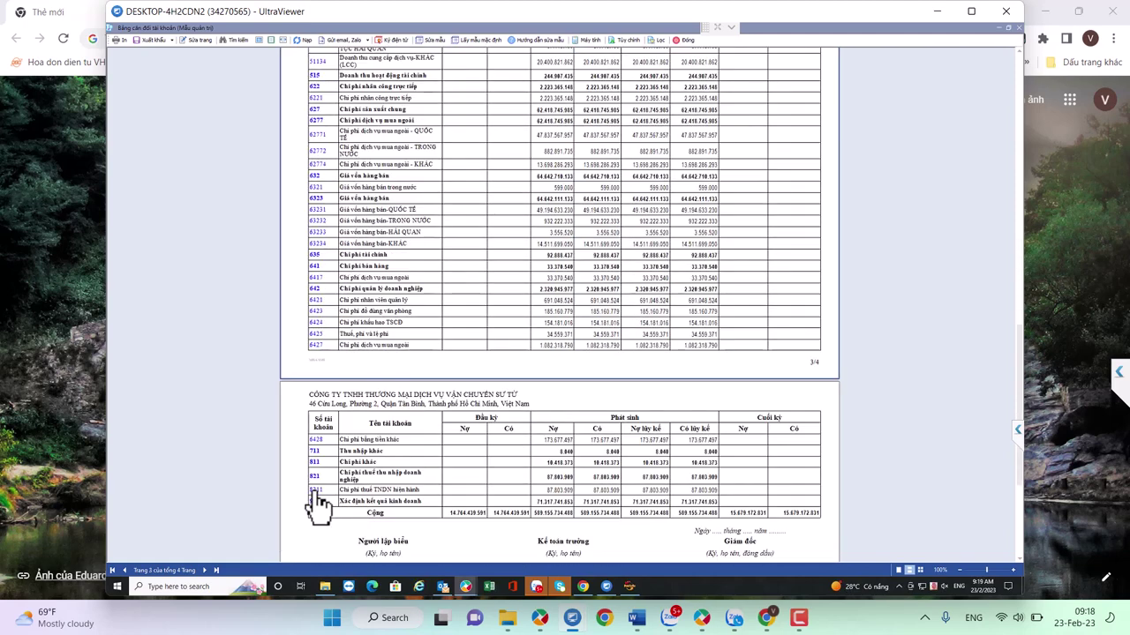
click(326, 492)
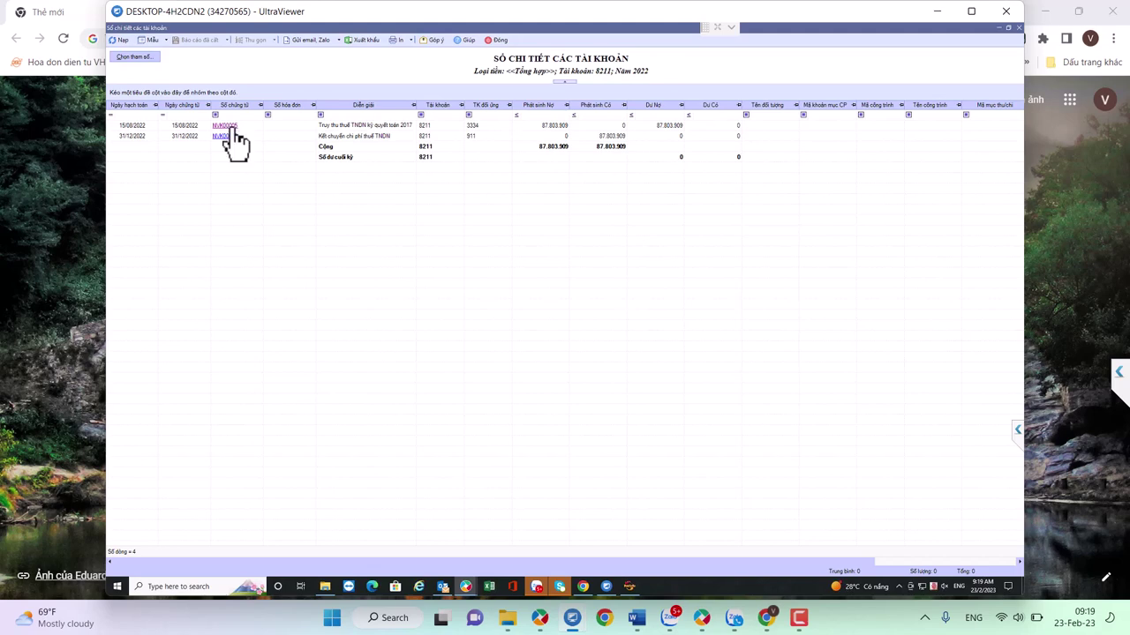
click(225, 126)
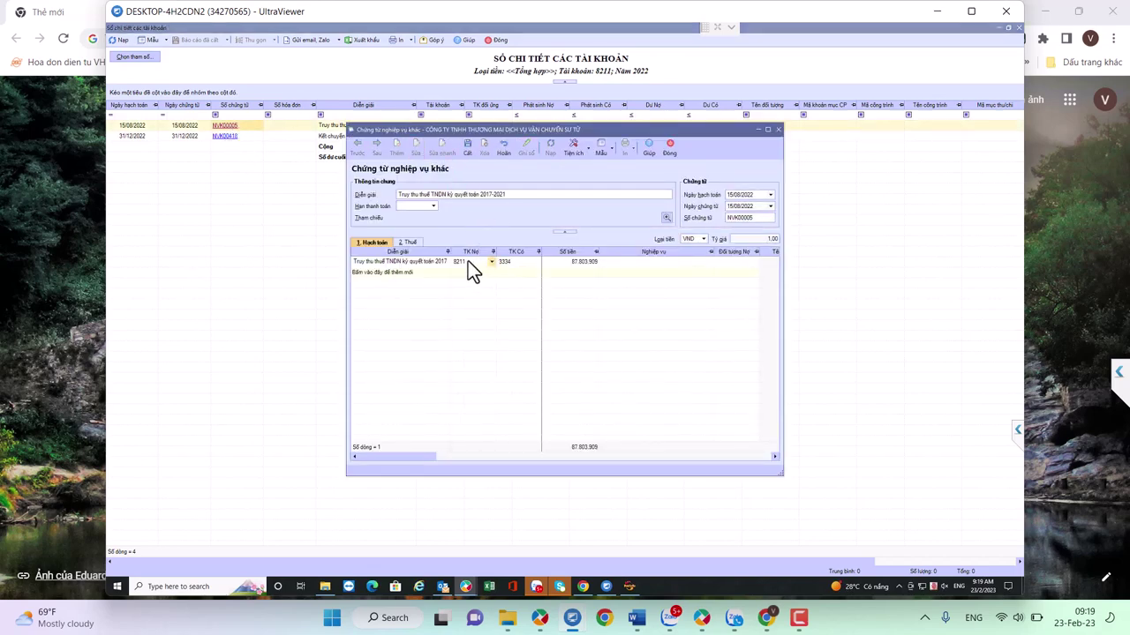
click(468, 262)
text(4211)
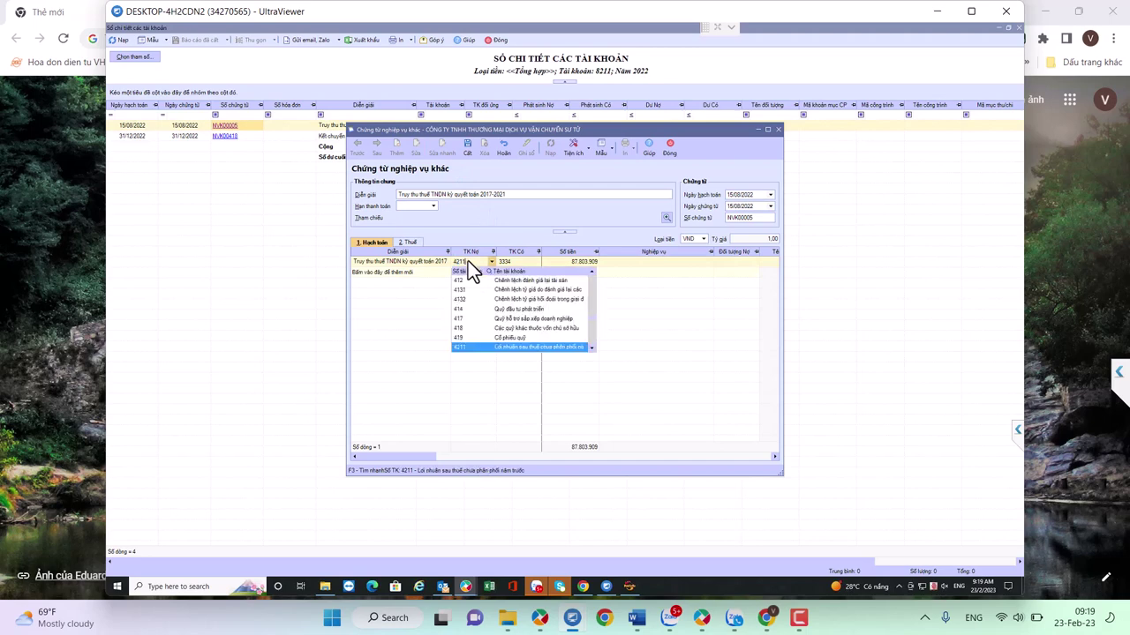
key(ctrl+s)
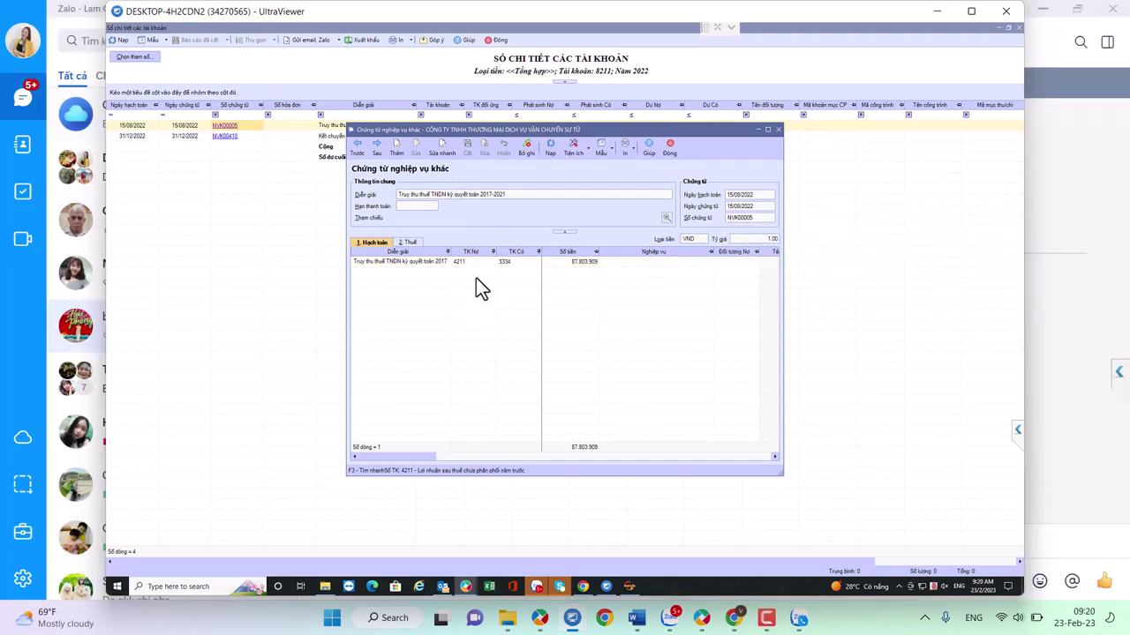
Review the voucher's debit and credit accounts, and close the voucher, the account 8211 ledger and the trial balance
click(480, 261)
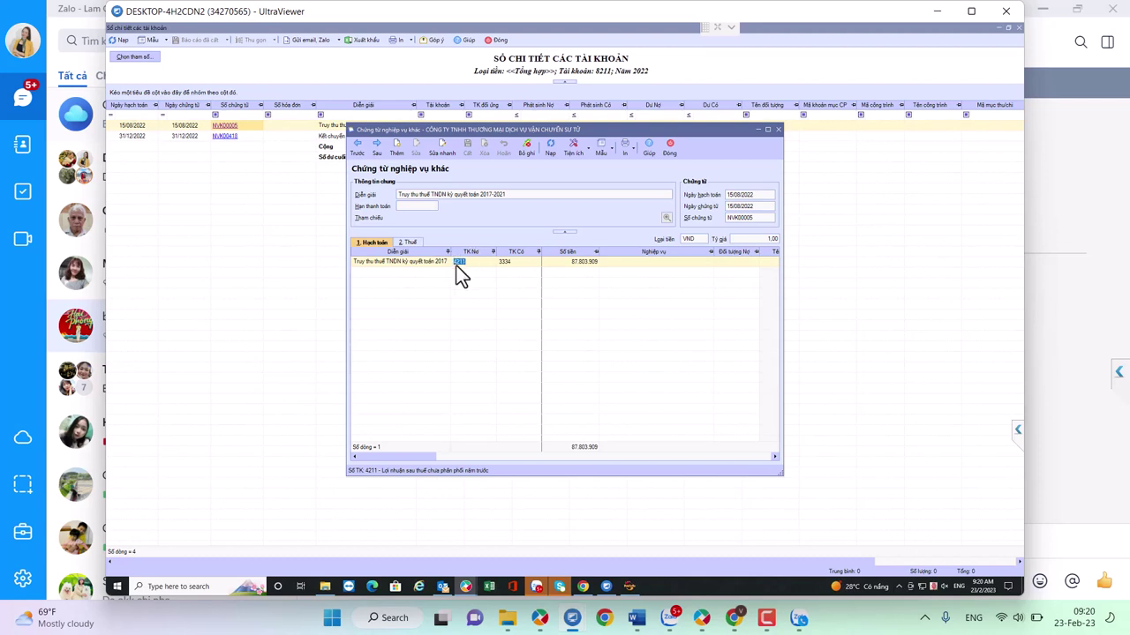
click(507, 263)
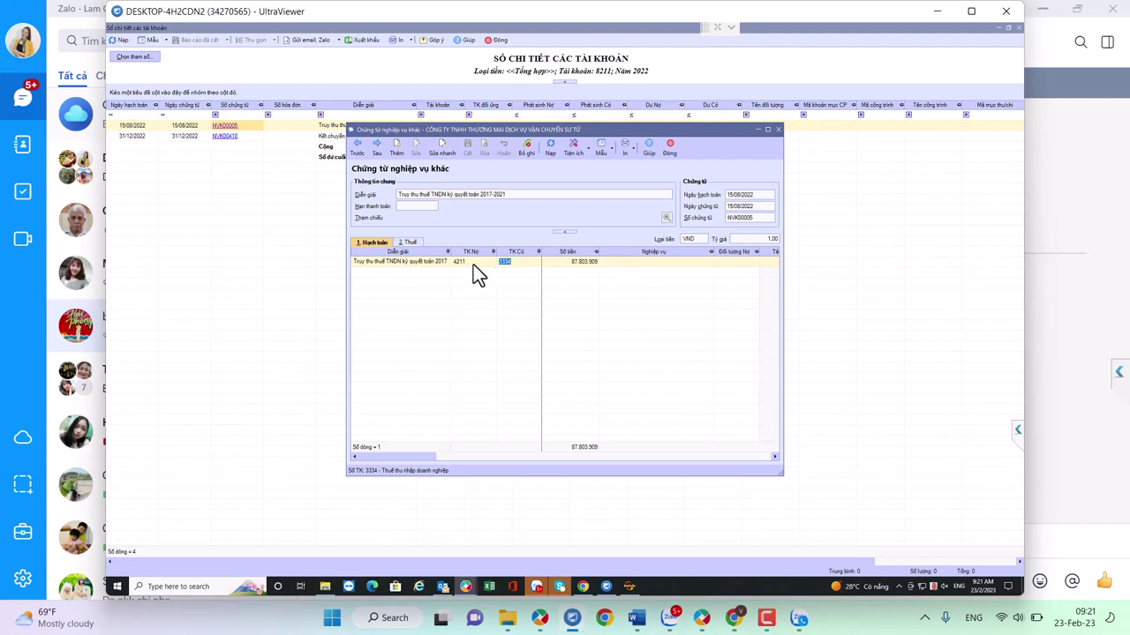
click(471, 264)
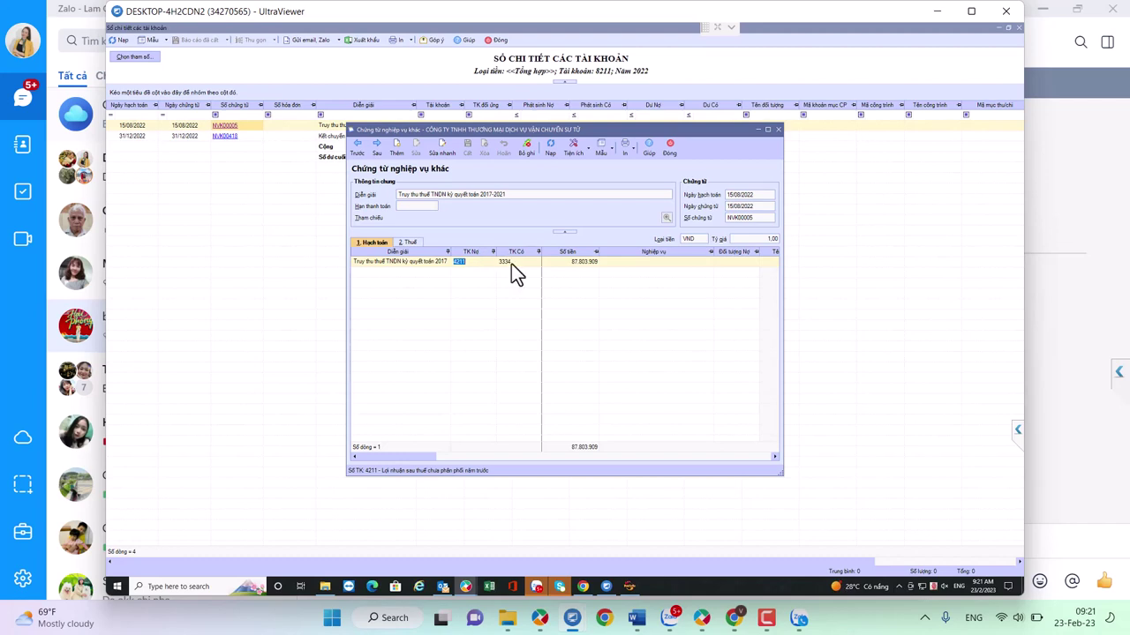
click(511, 263)
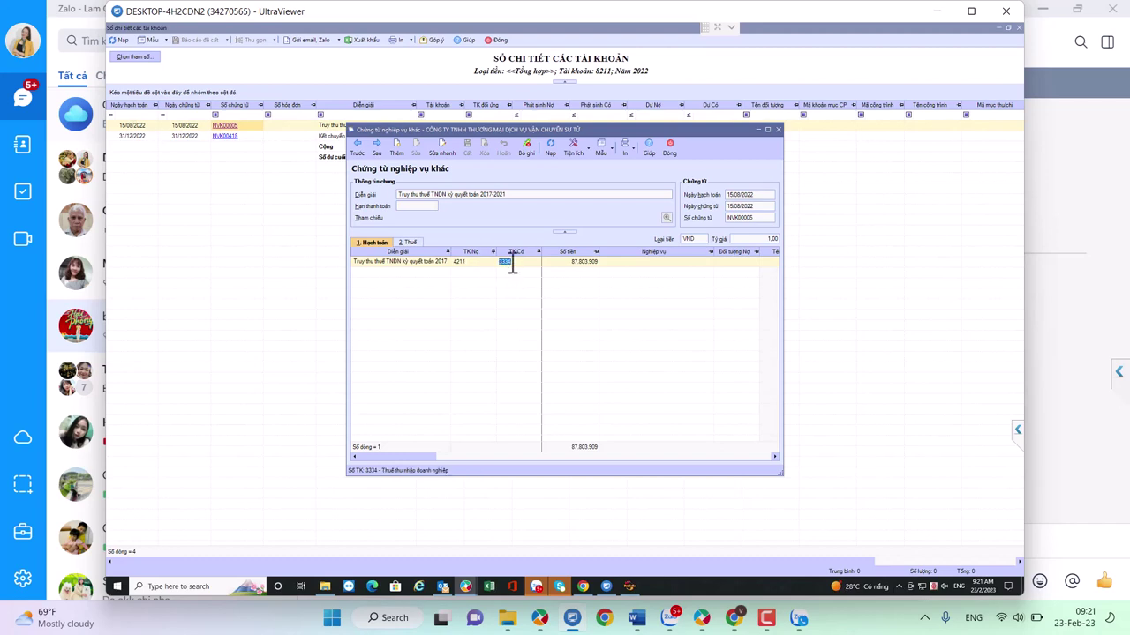
click(670, 151)
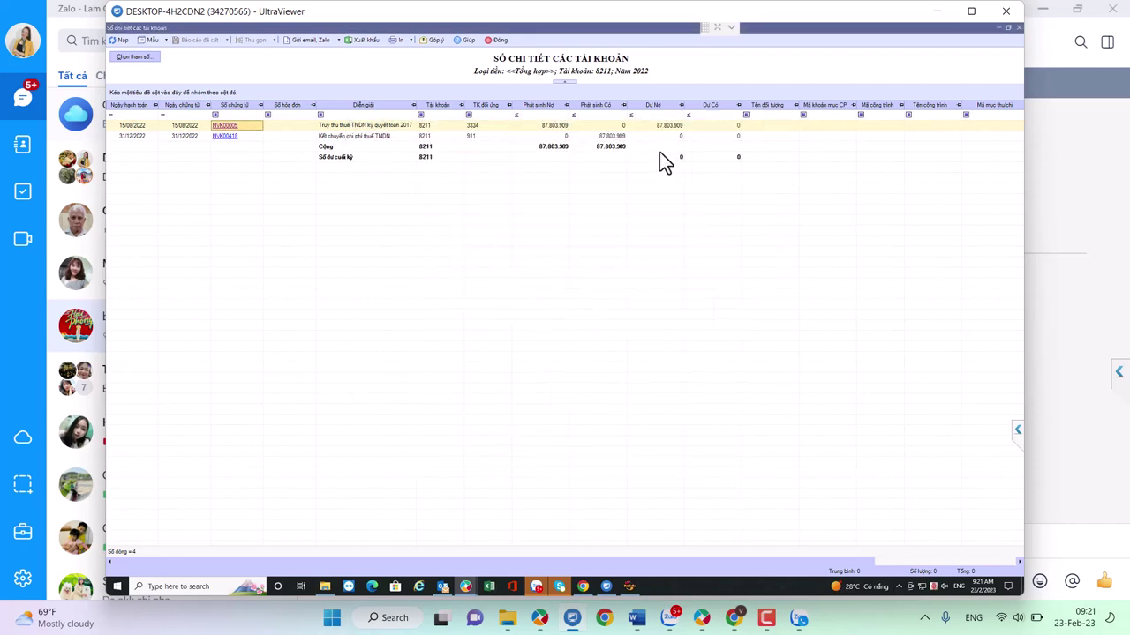
click(497, 41)
click(687, 41)
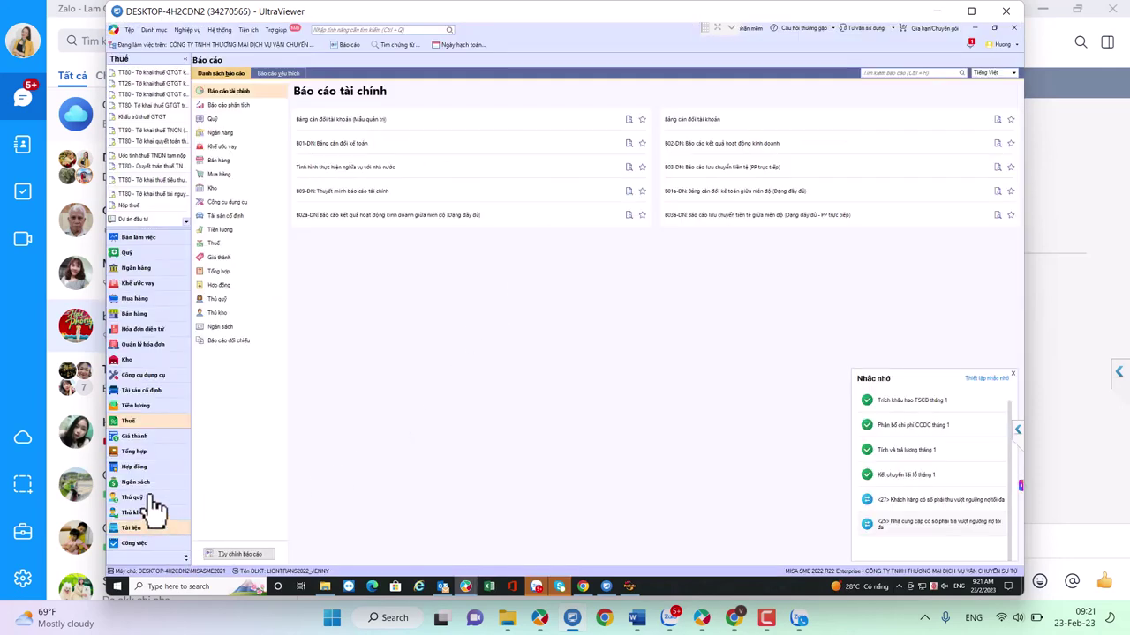
Recreate the profit and loss closing voucher dated 31/12/2022 in the Tổng hợp module and recheck account 421 in the 2022 trial balance
click(134, 452)
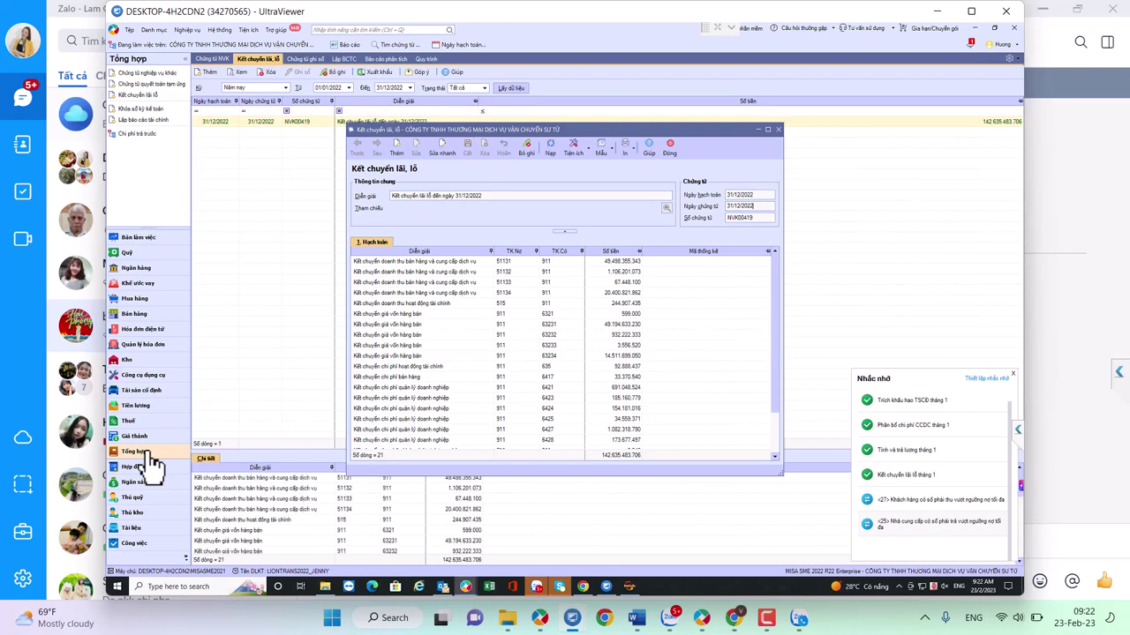
click(516, 534)
scroll(703, 455, down, 3)
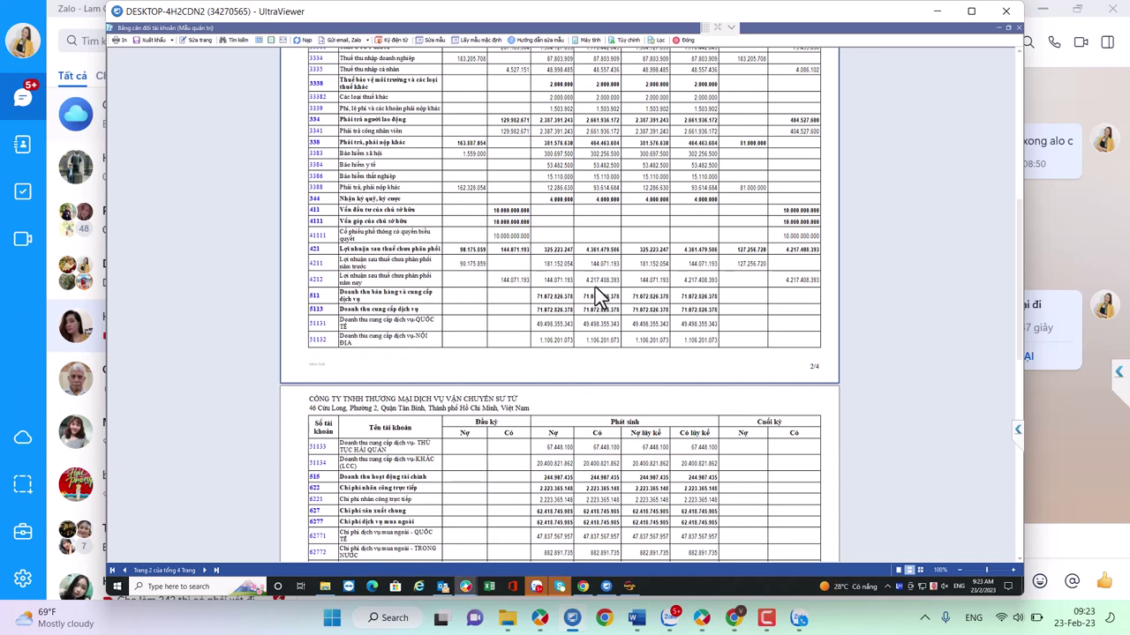
Switch to HTKK, set item B4 of the 03/TNDN declaration to 0 and save the declaration
click(632, 588)
scroll(537, 525, down, 1)
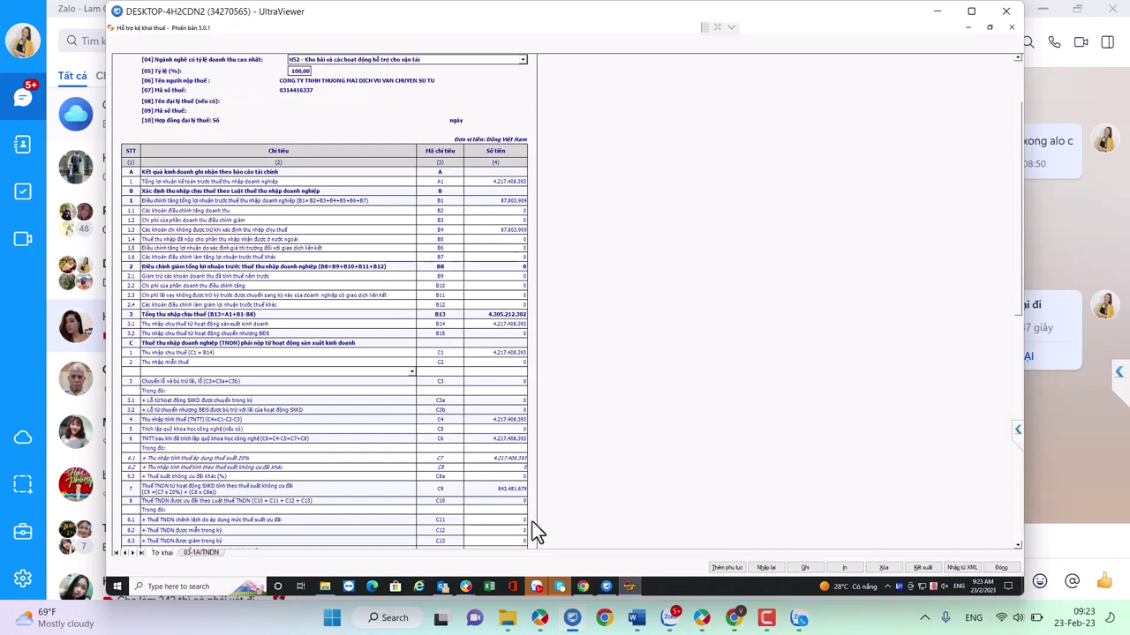
scroll(530, 532, down, 1)
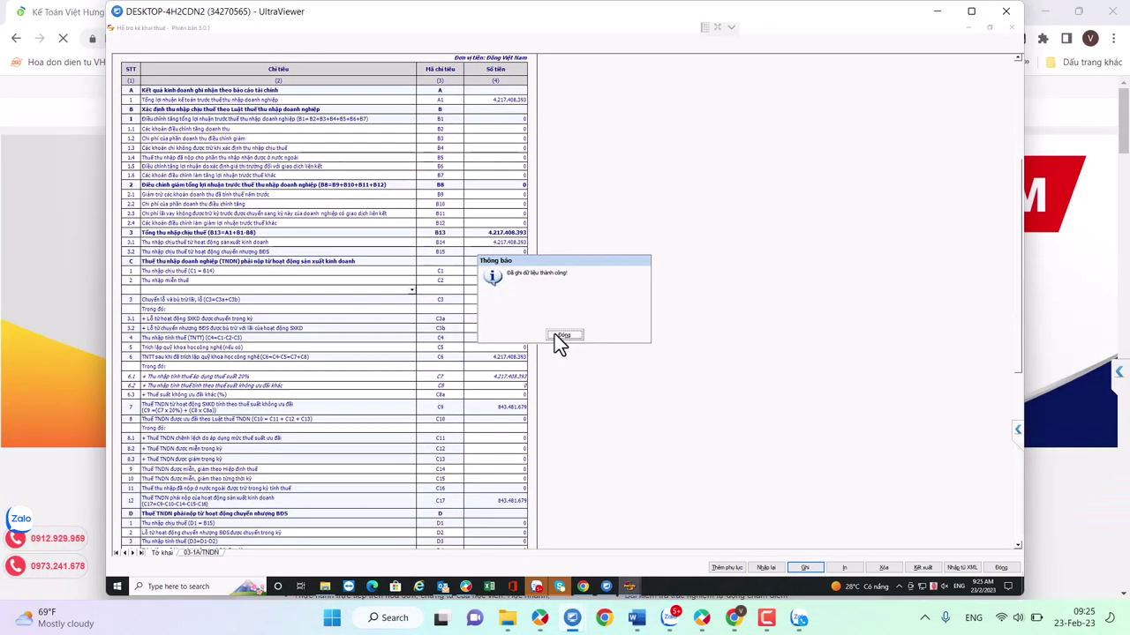
click(562, 337)
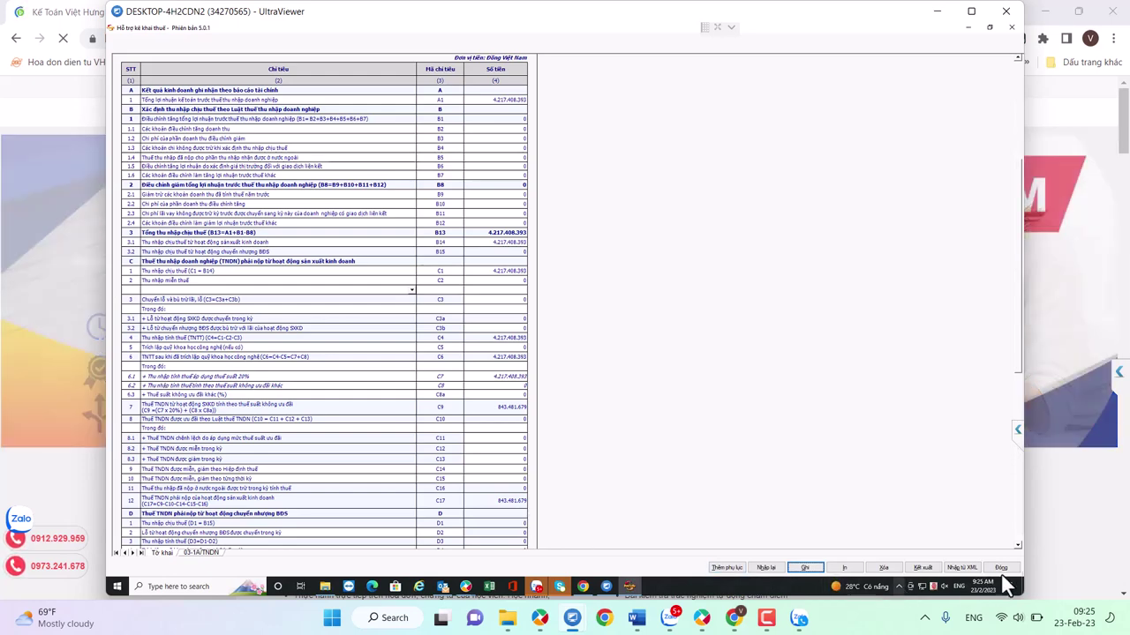
mouse_move(843, 586)
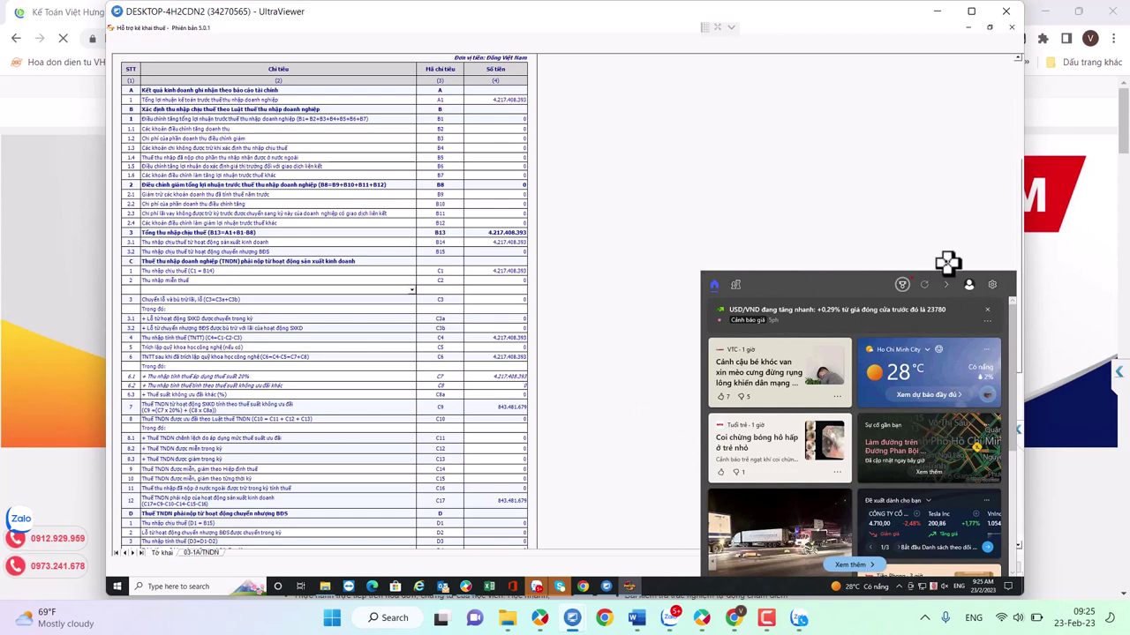
click(719, 461)
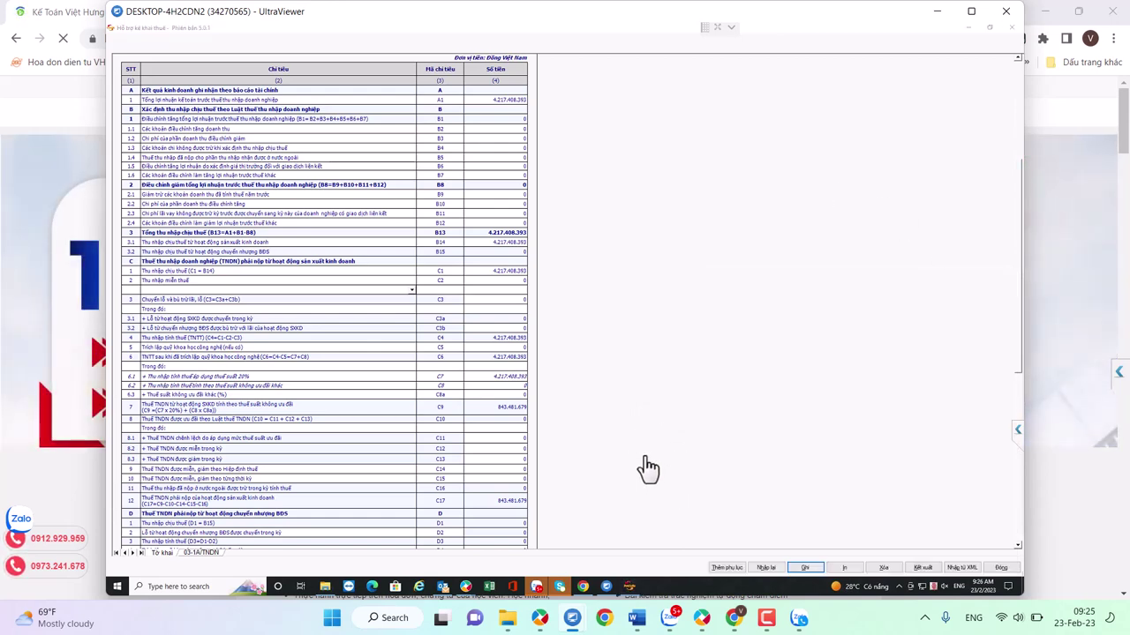
Save the 03/TNDN declaration again, switch back to MISA SME and close the trial balance
click(630, 587)
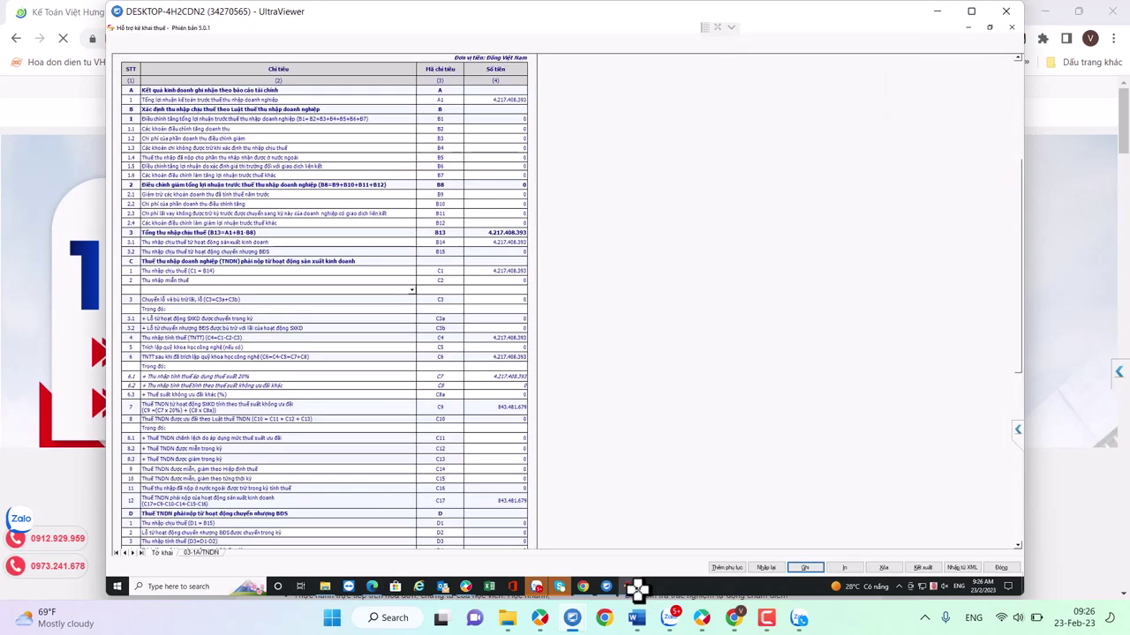
click(803, 567)
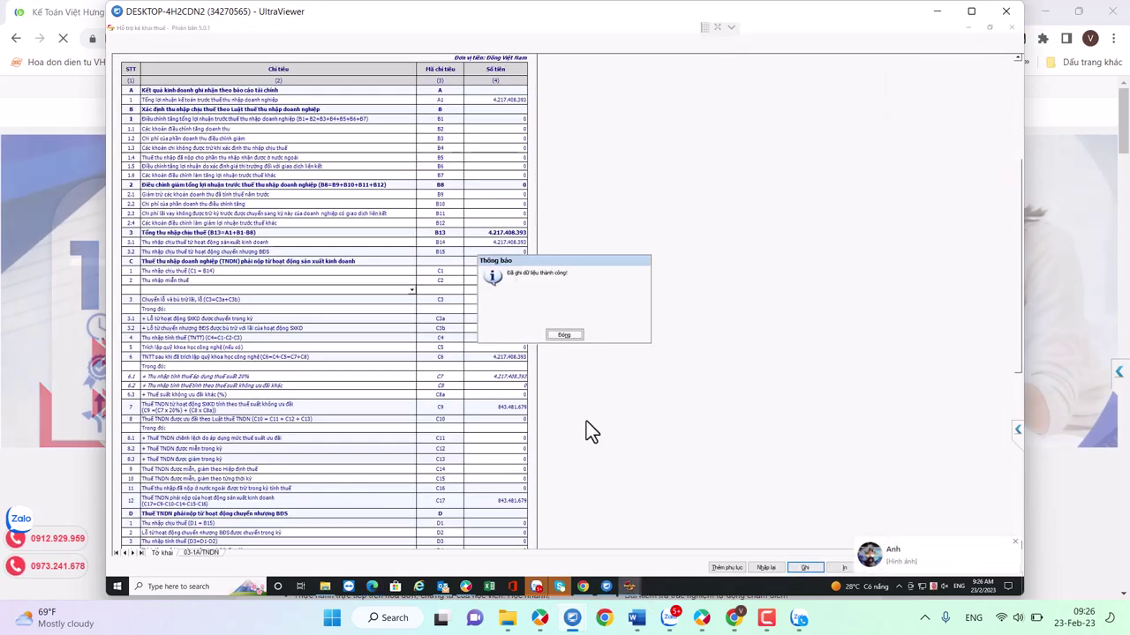
click(565, 335)
mouse_move(466, 584)
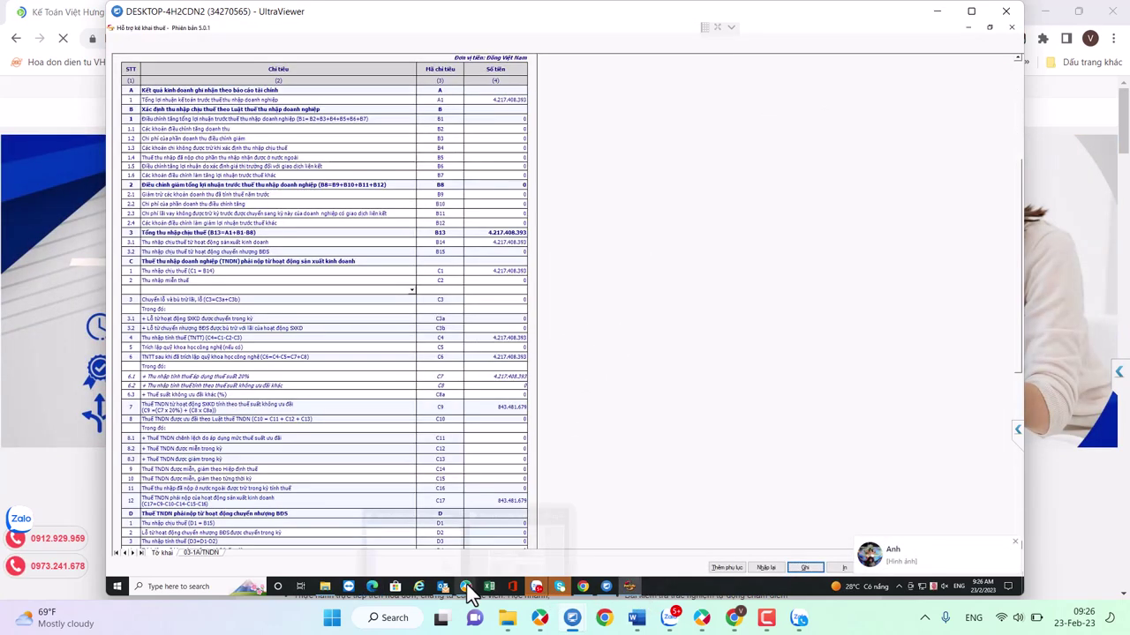
key(alt+Tab)
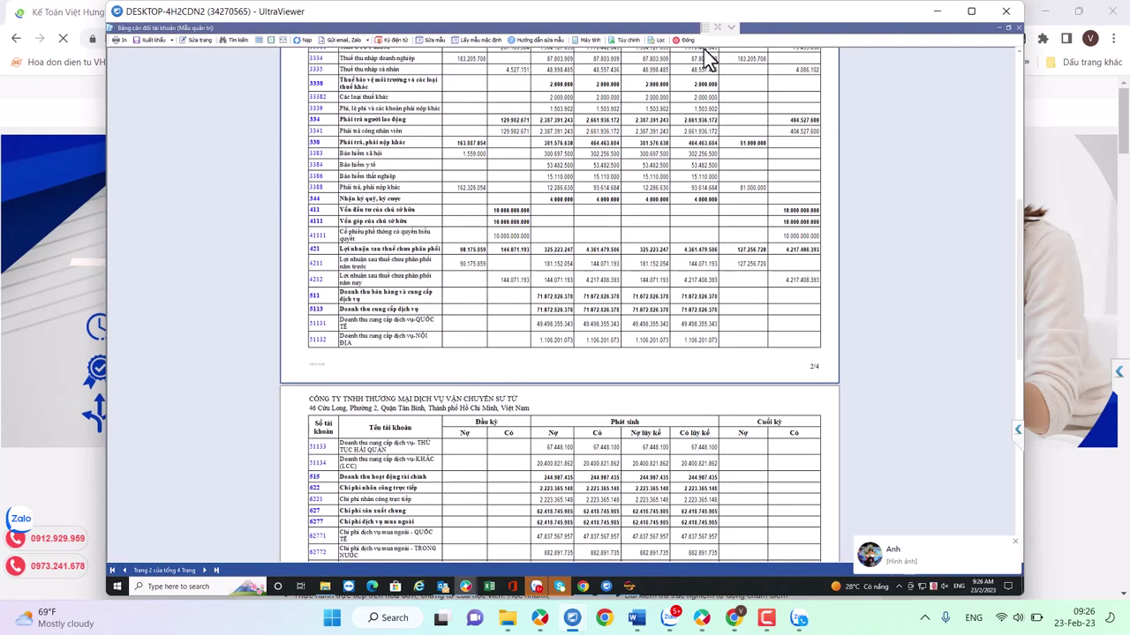
key(alt+Tab)
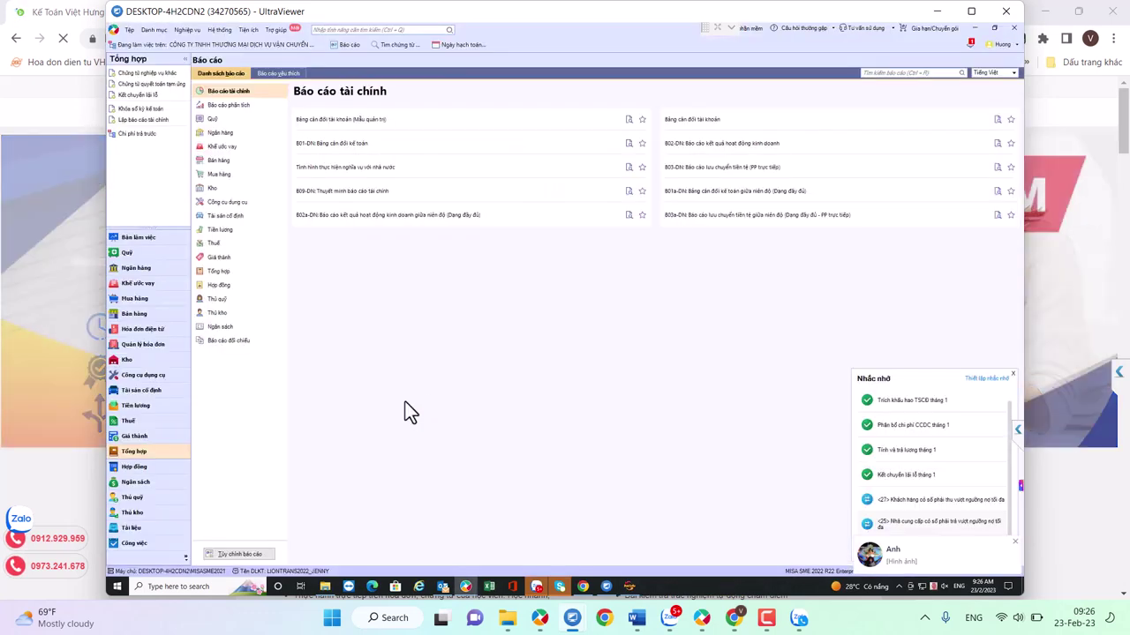
Create a new other-transaction voucher (Chứng từ nghiệp vụ khác) with posting and voucher dates of 31/12/2022
click(168, 74)
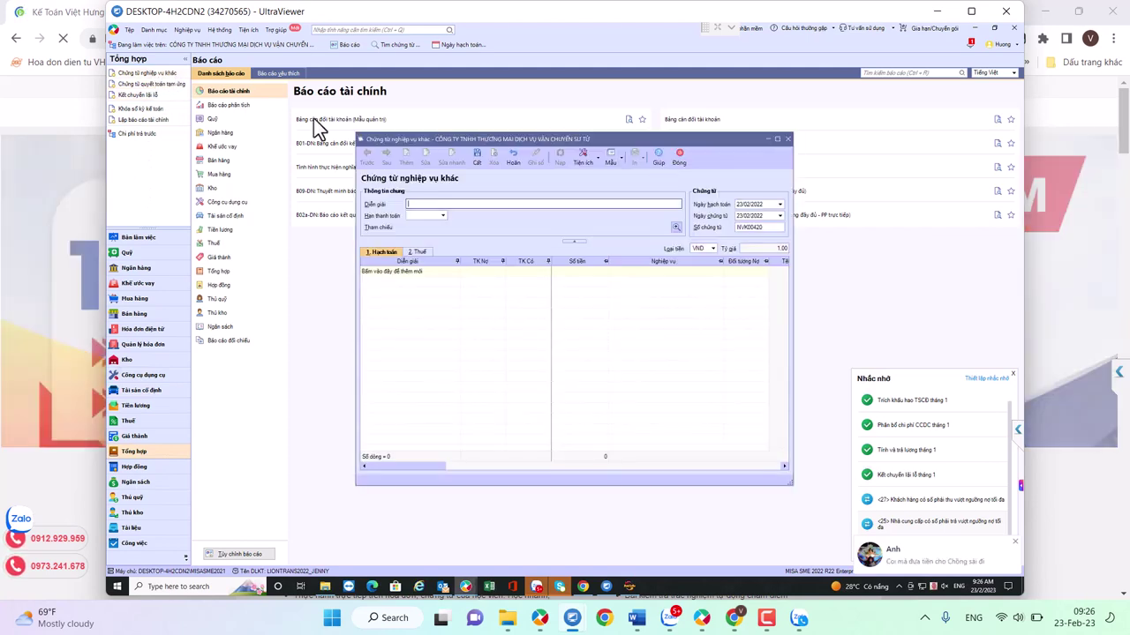
click(771, 205)
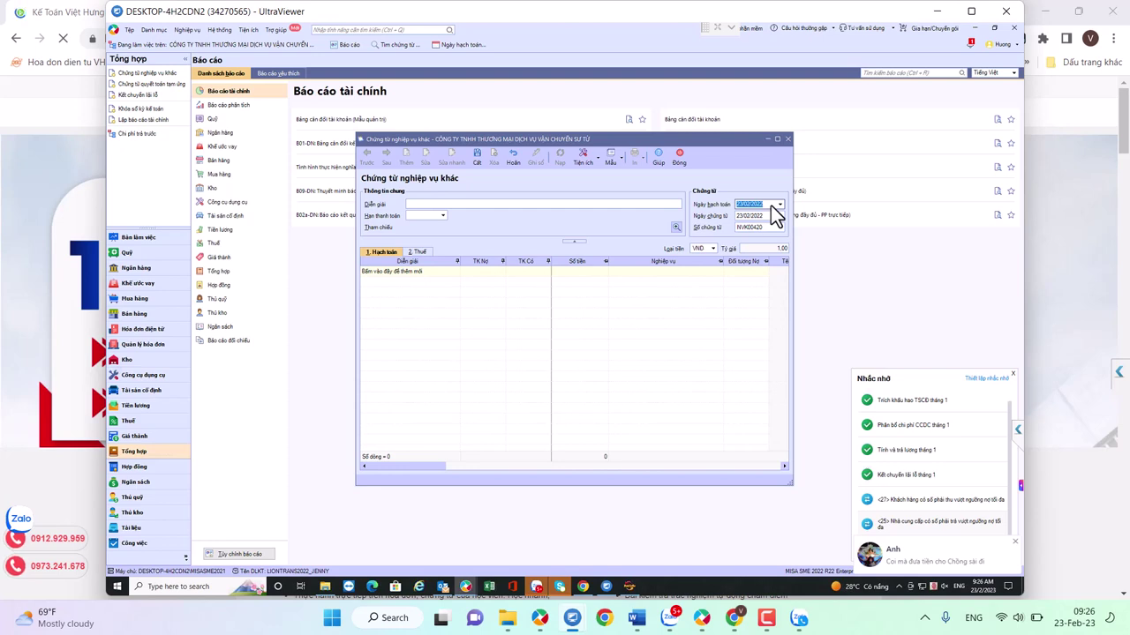
text(311220)
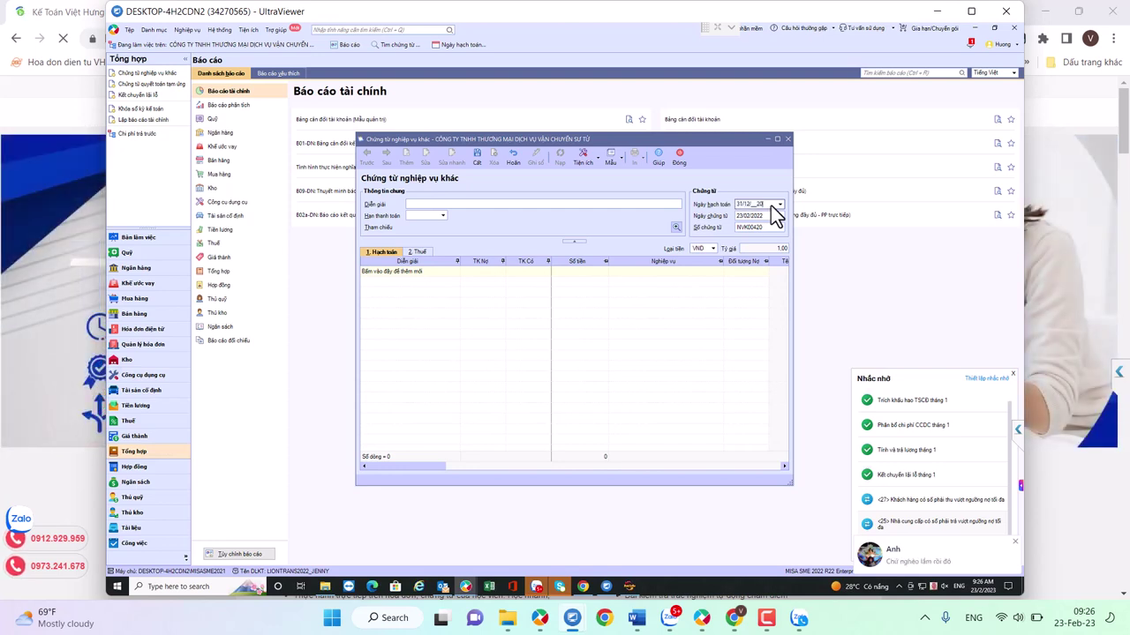
key(Tab)
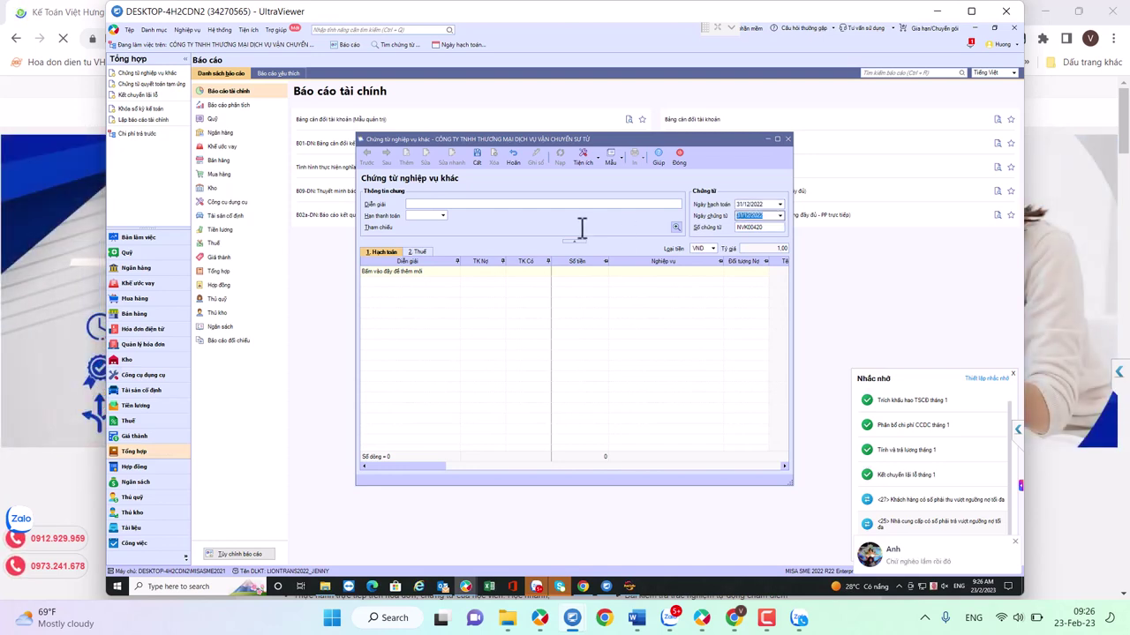
Enter "Xác định số thuế TNDN phải nộp sau quyết toán" as the voucher's description
click(530, 203)
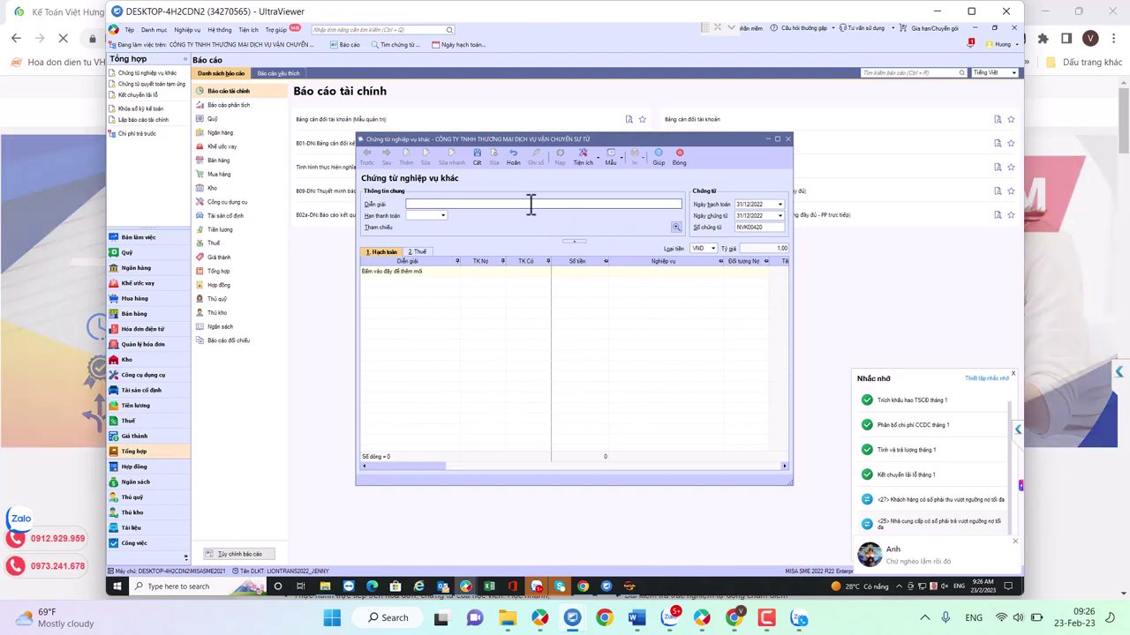
text(Xe)
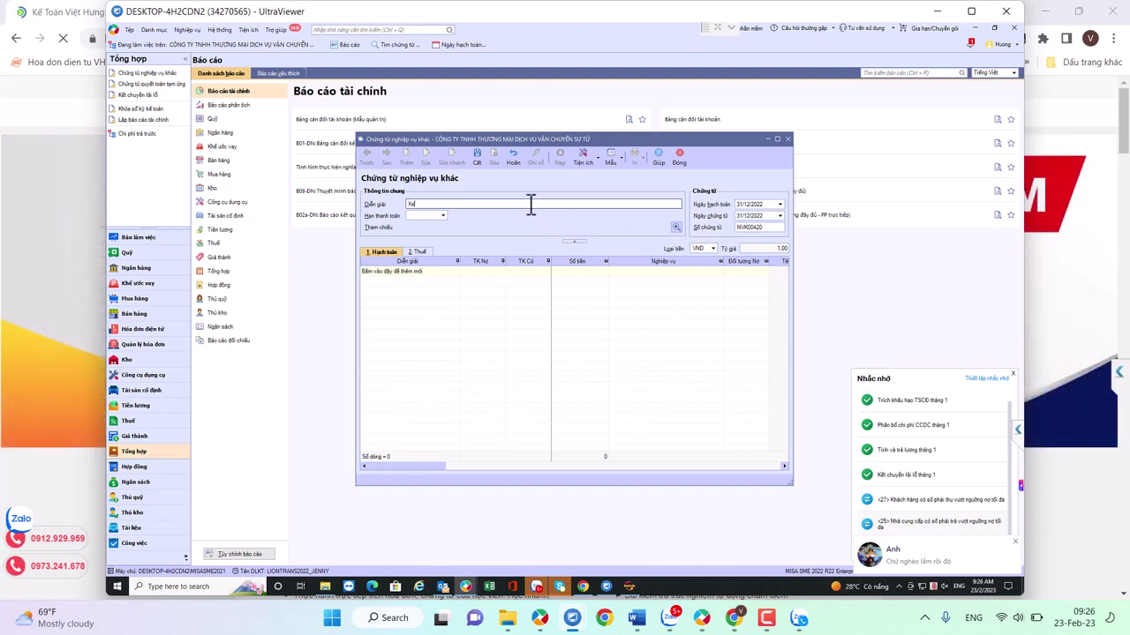
text(o)
text( định số t)
text(huế)
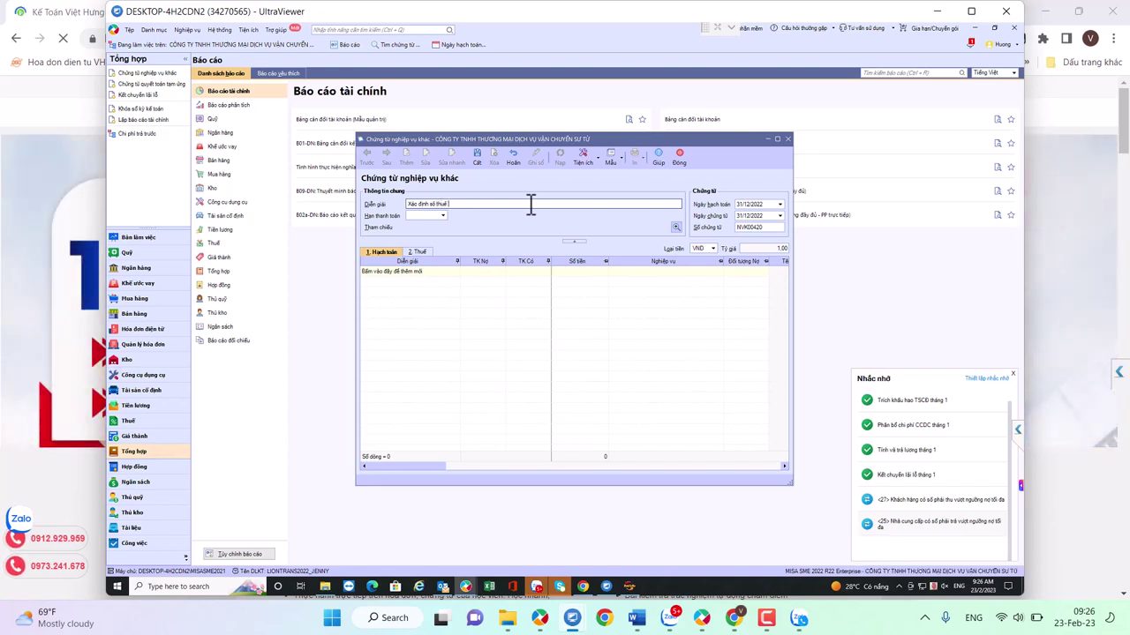
text( TNDN)
key(BackSpace)
key(BackSpace)
text(DN )
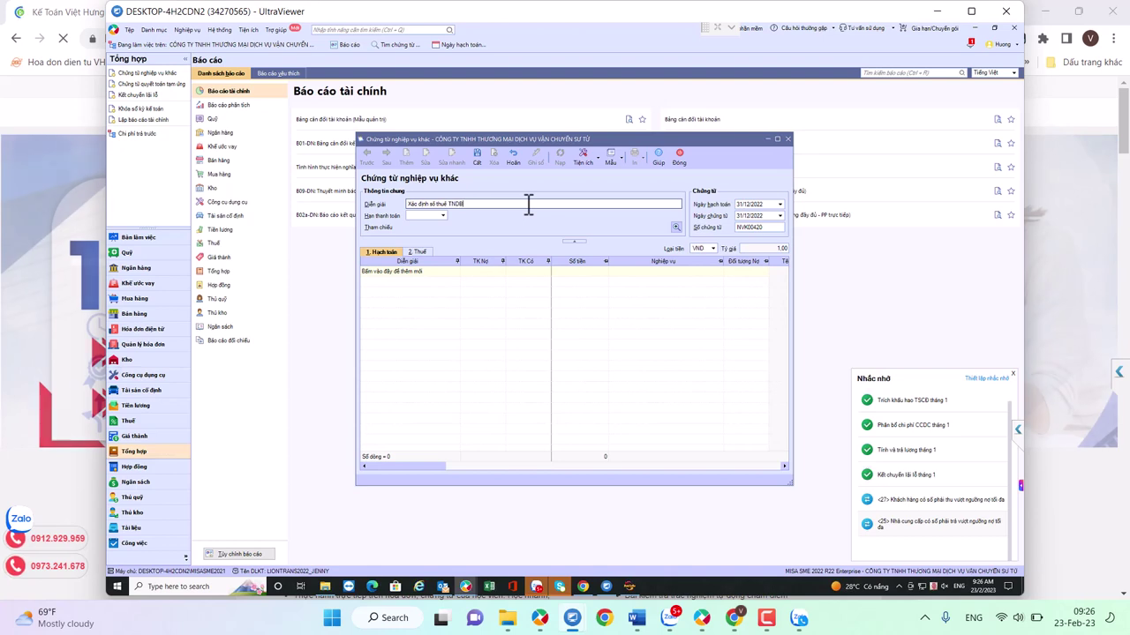
text(phai)
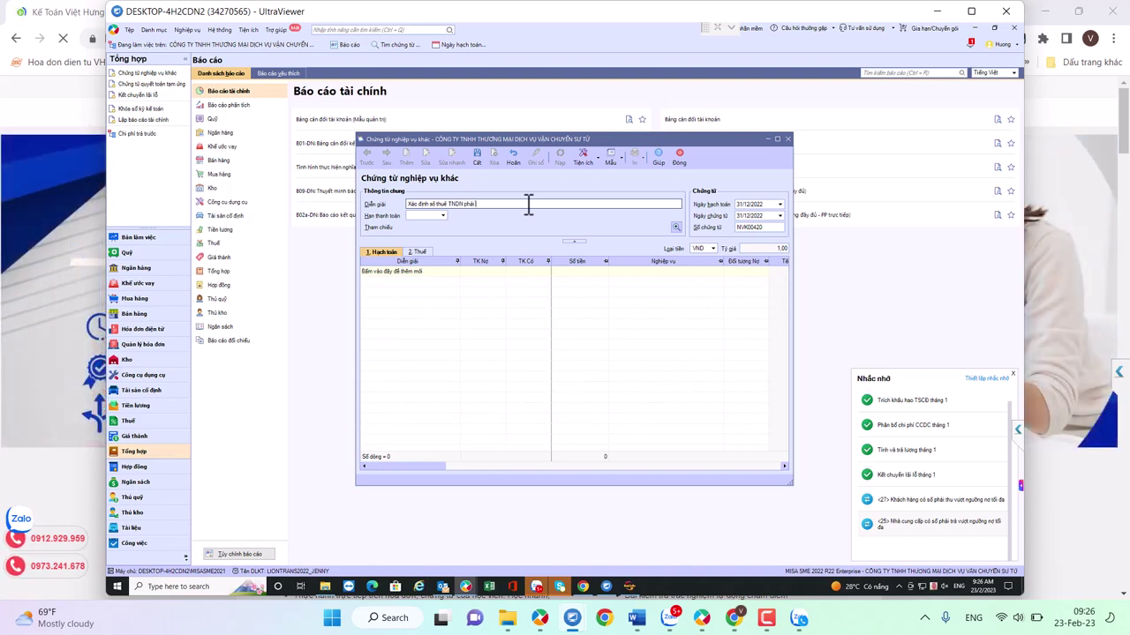
text( nộp sau quyết toán)
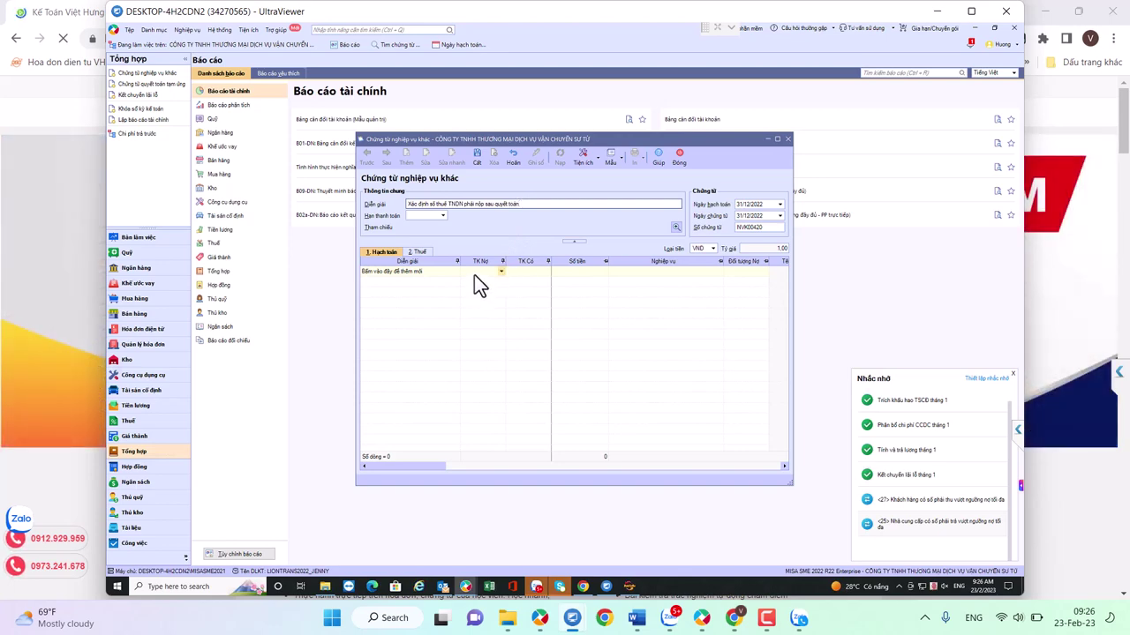
Add an entry debiting 8211 and crediting 3334 for 843.481.679, and save and close the voucher
click(474, 274)
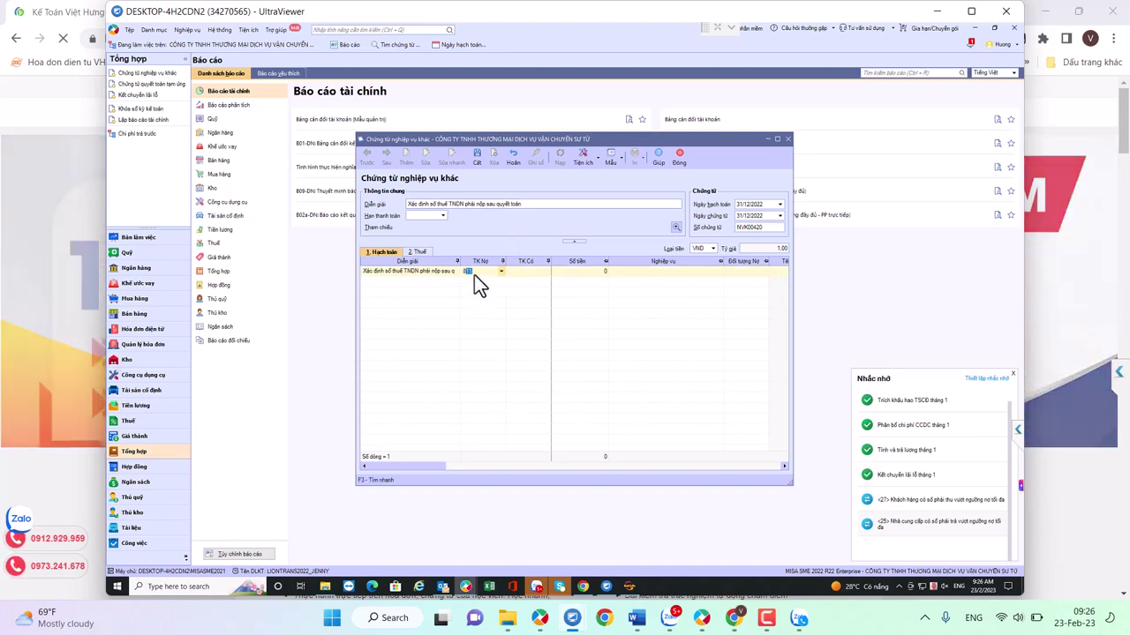
text(821)
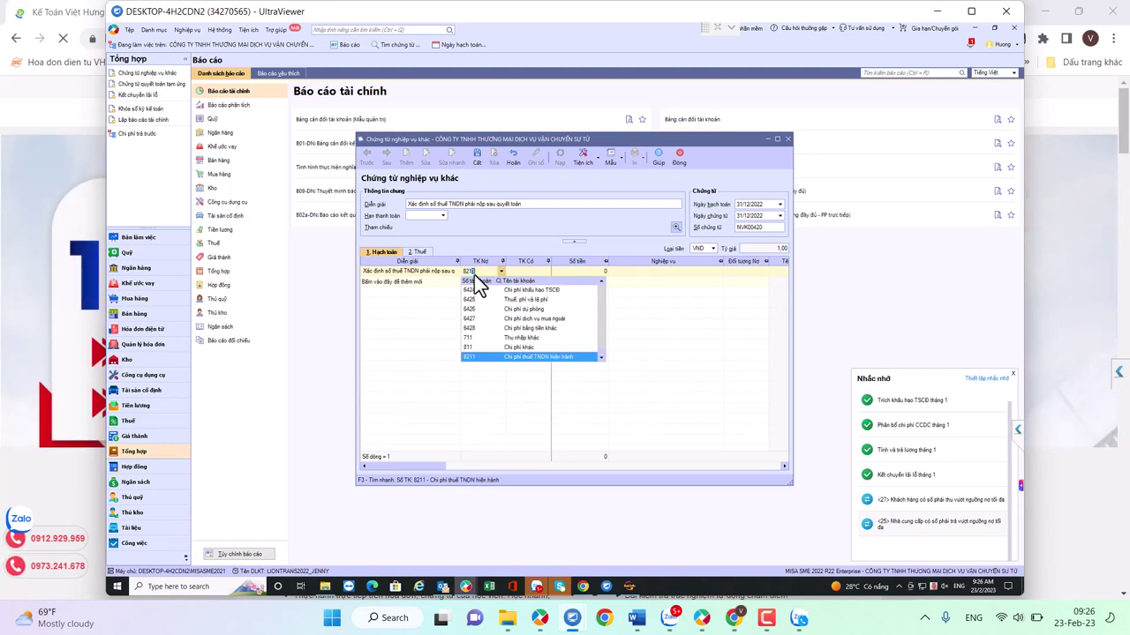
key(Tab)
key(Tab)
text(333)
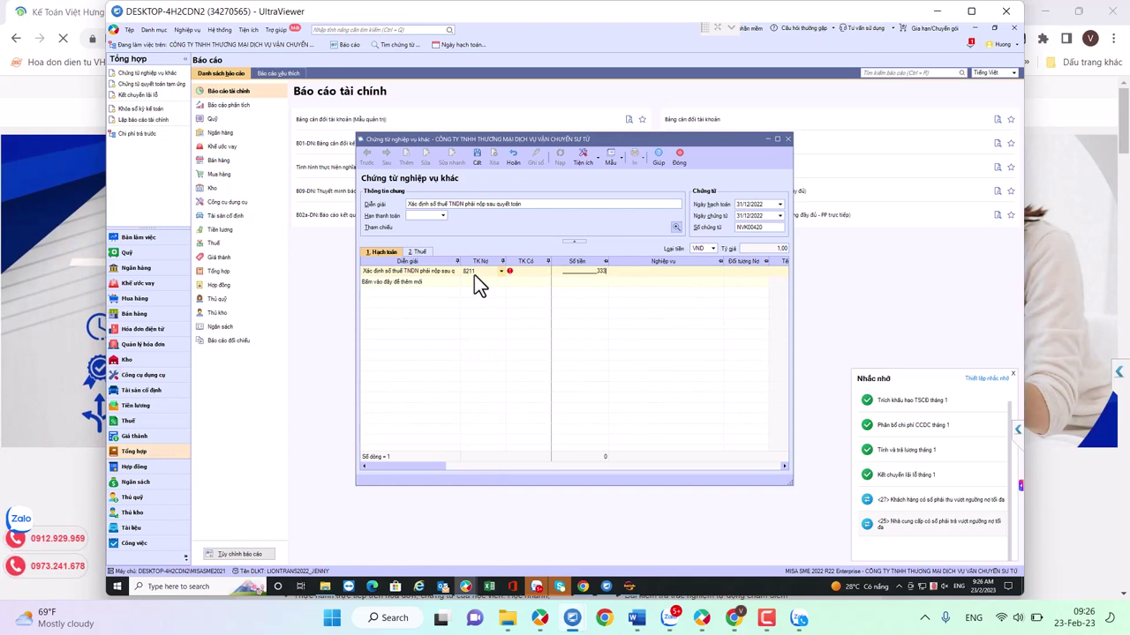
click(529, 271)
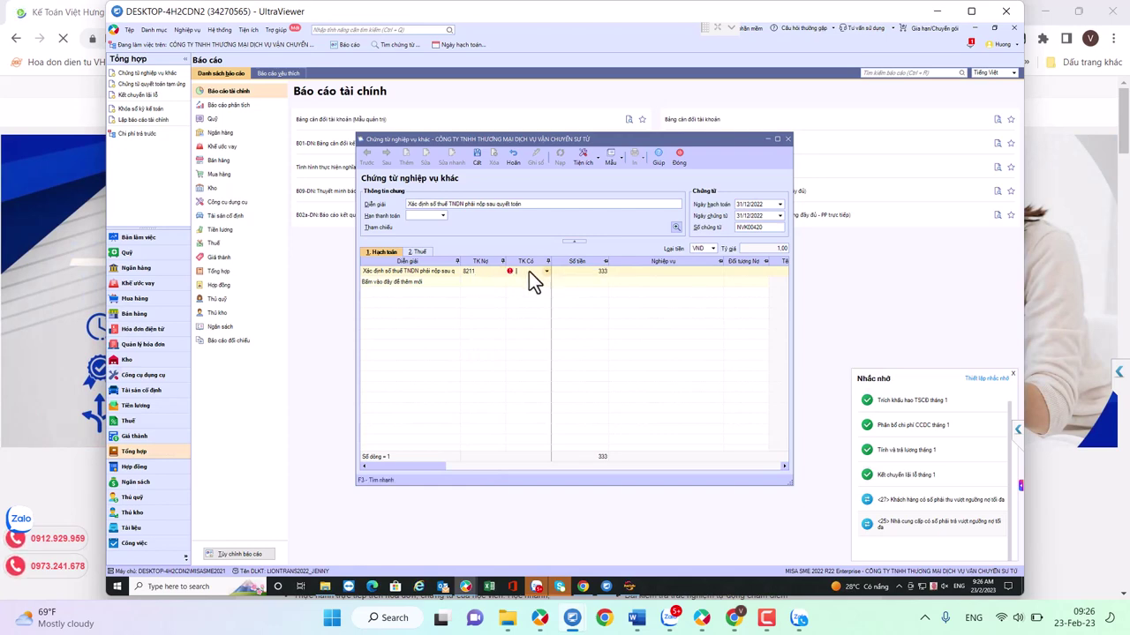
text(3334)
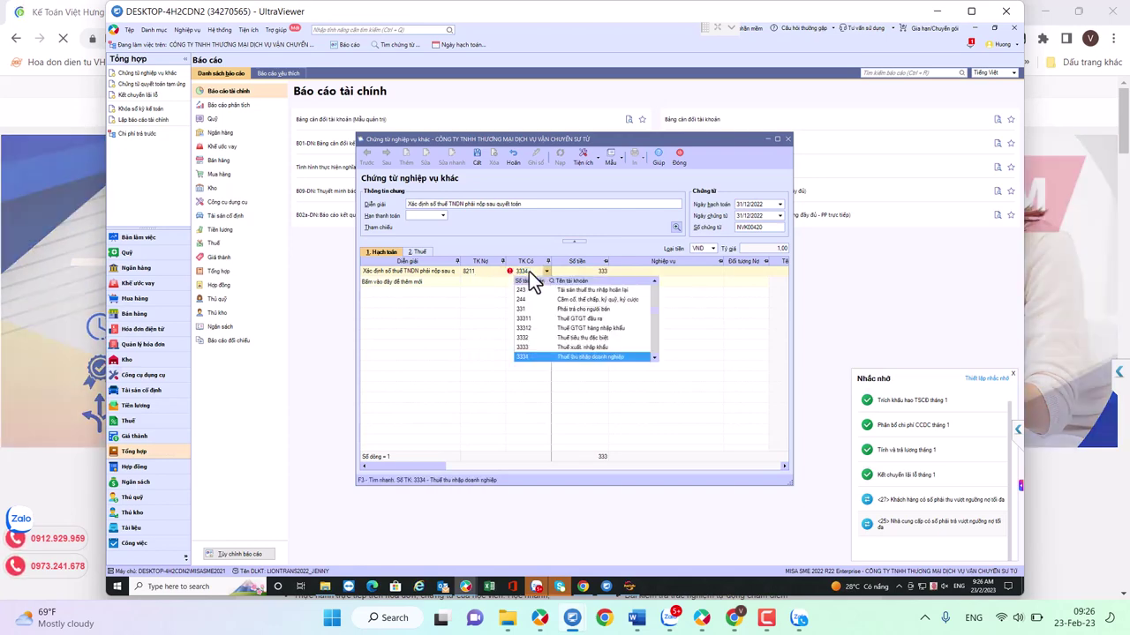
key(Tab)
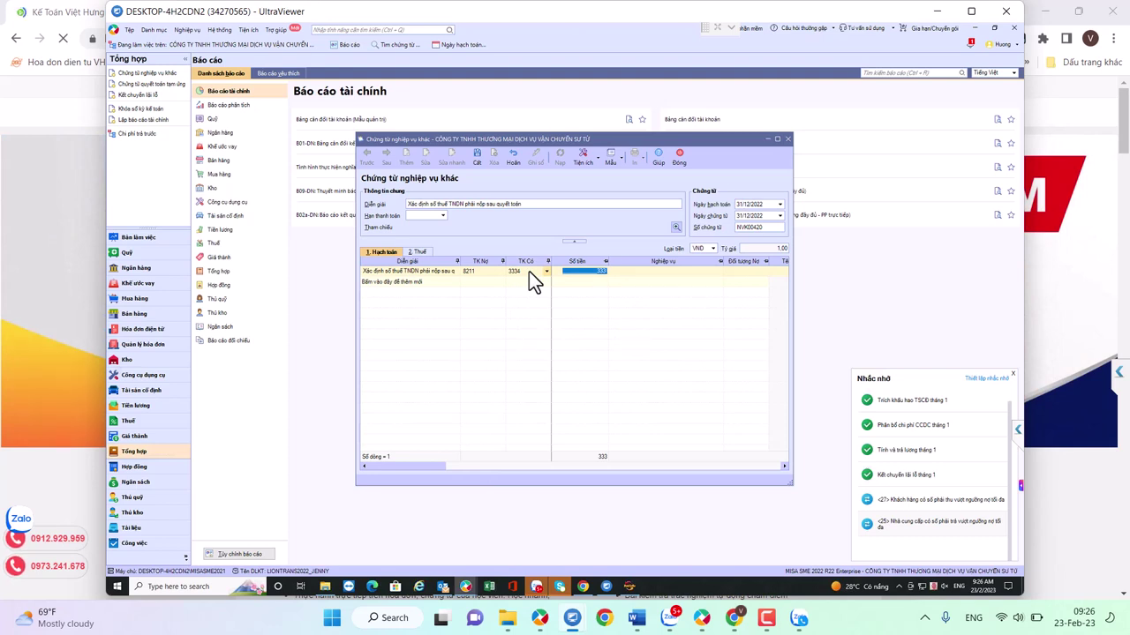
text(843.481.679)
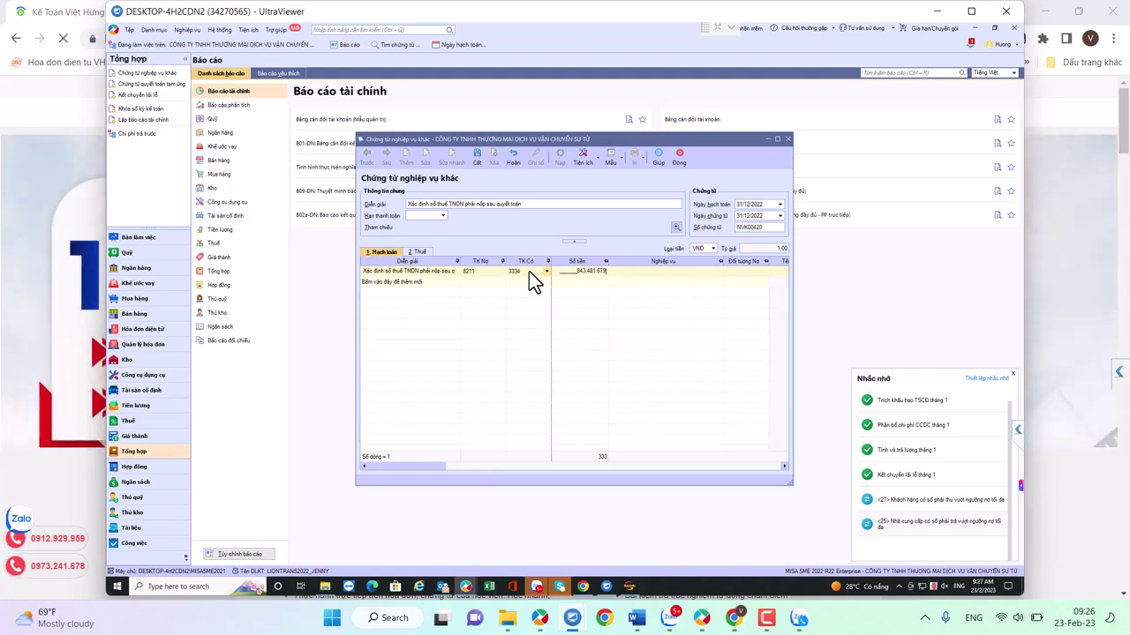
key(Tab)
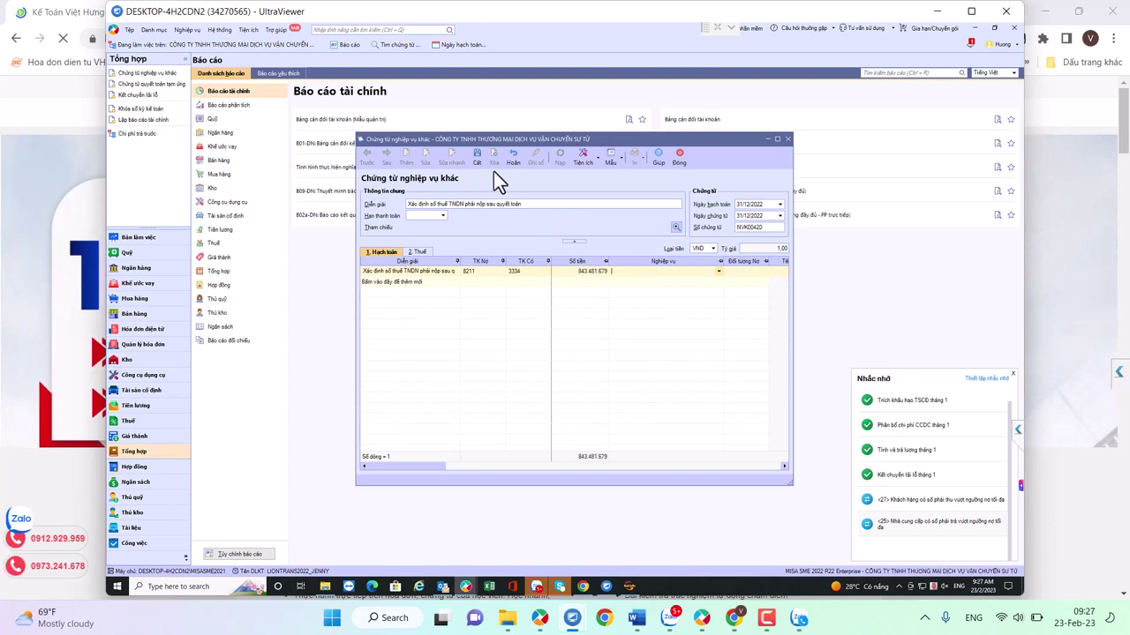
click(478, 162)
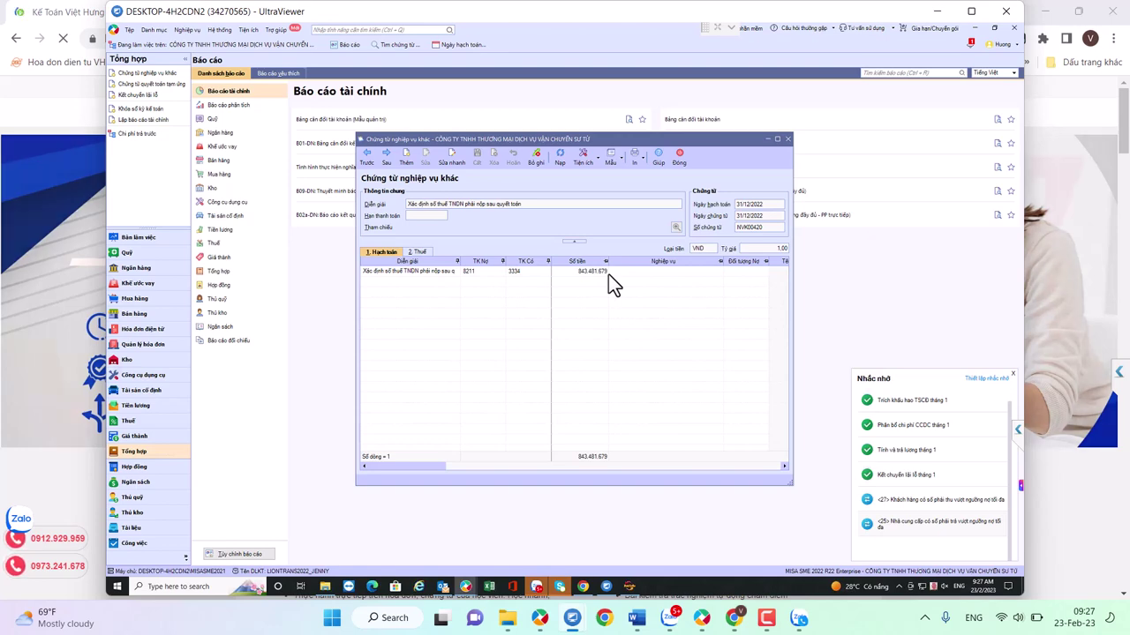
click(677, 160)
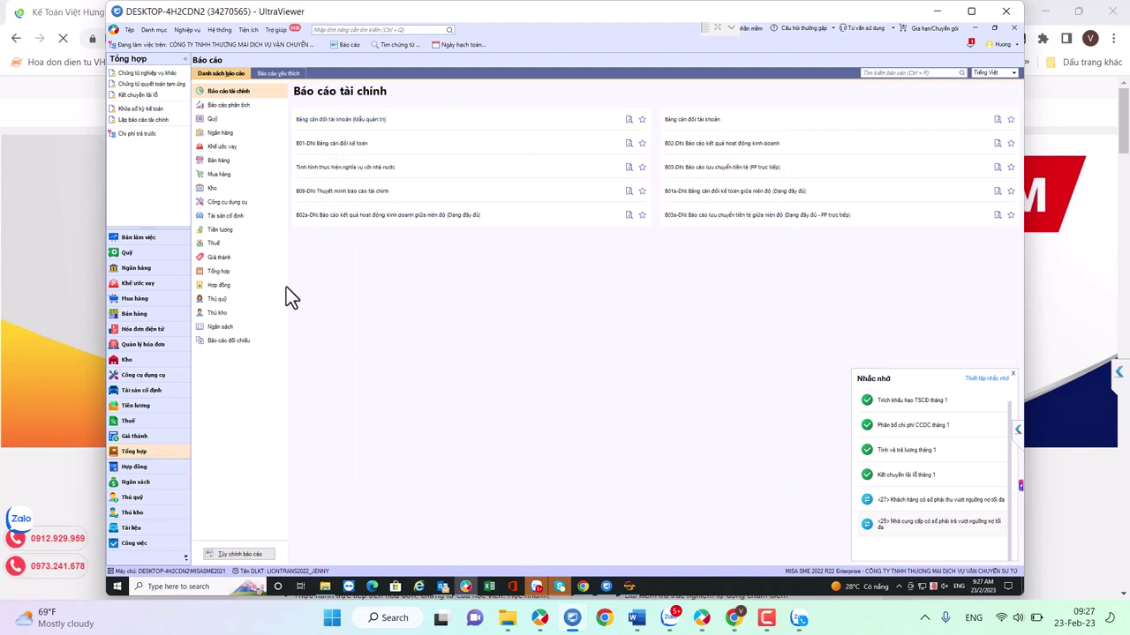
Unpost and delete the existing profit and loss closing voucher dated 31/12/2022 in the Tổng hợp module
click(136, 452)
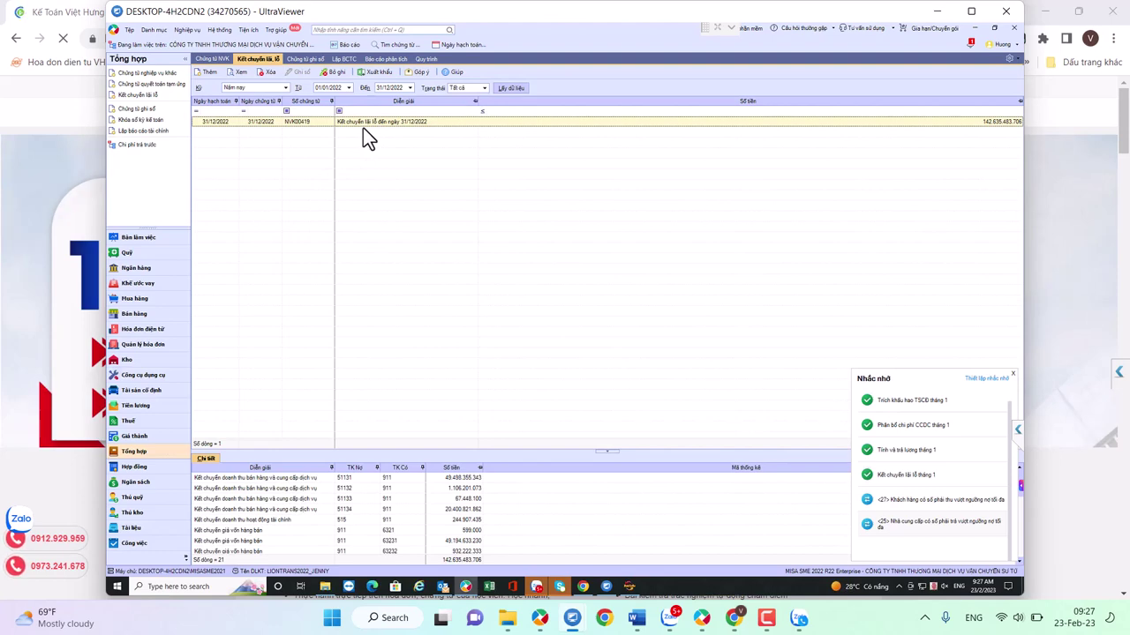
double_click(362, 128)
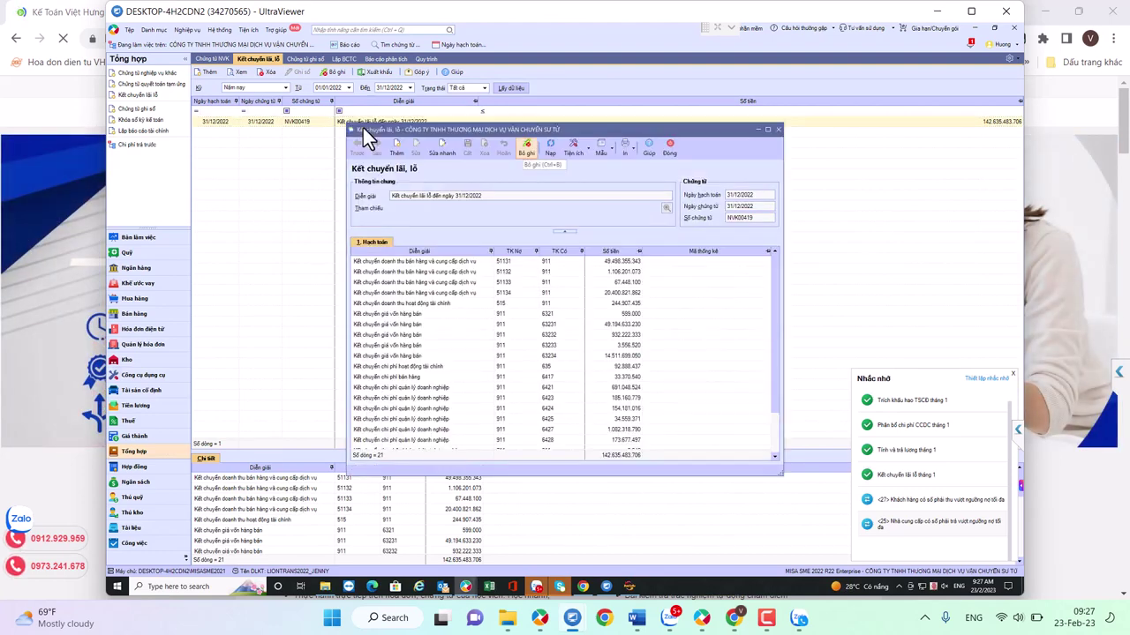
key(ctrl+b)
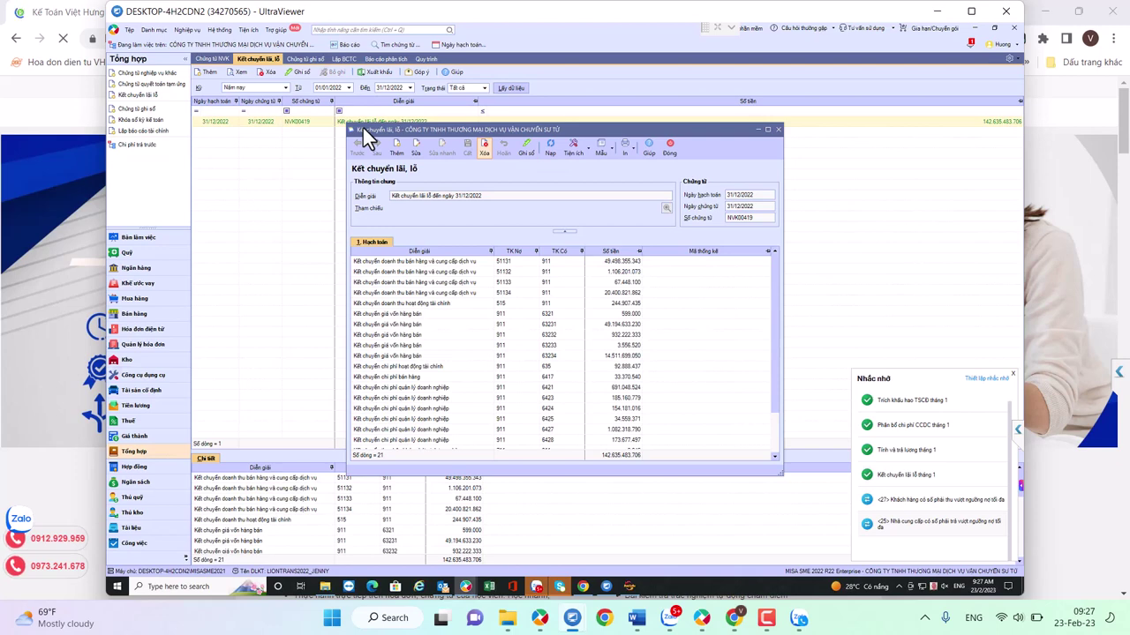
key(Escape)
key(Return)
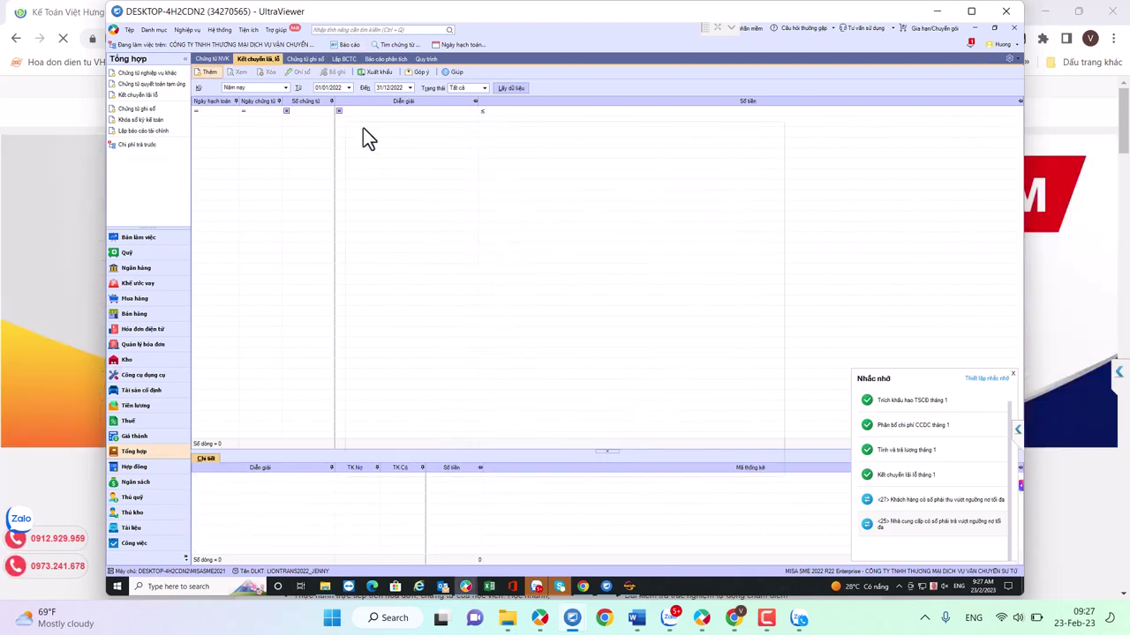
Create a new profit and loss closing voucher with posting and voucher dates of 31/12/2022, save it and close it
key(ctrl+n)
text(31/)
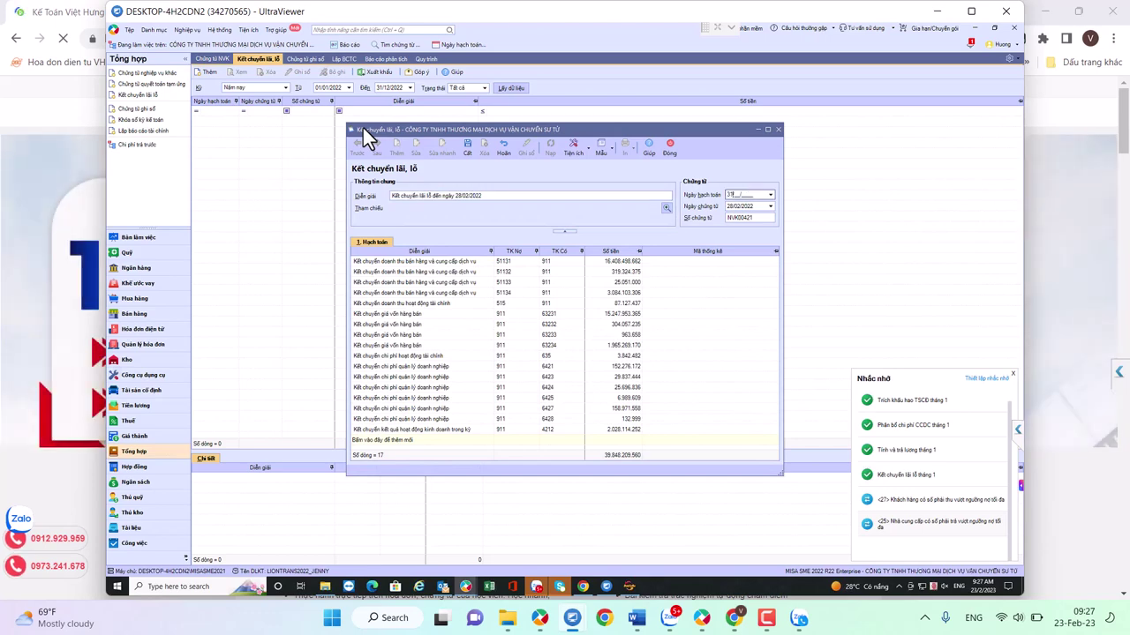
text(12/)
key(Tab)
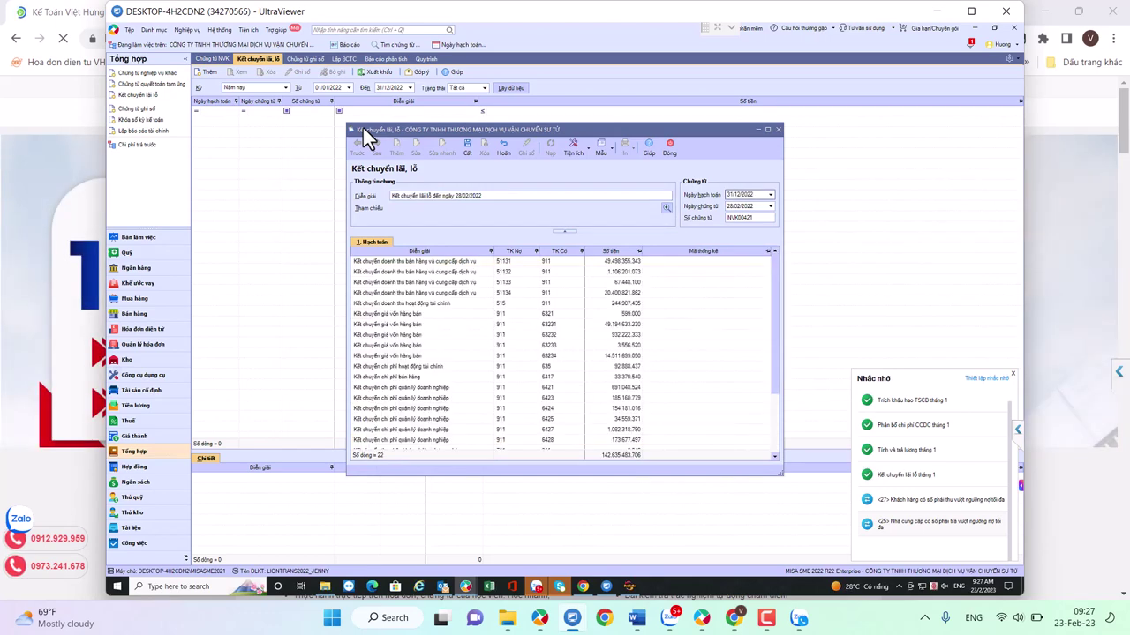
key(Tab)
text(31/12/202)
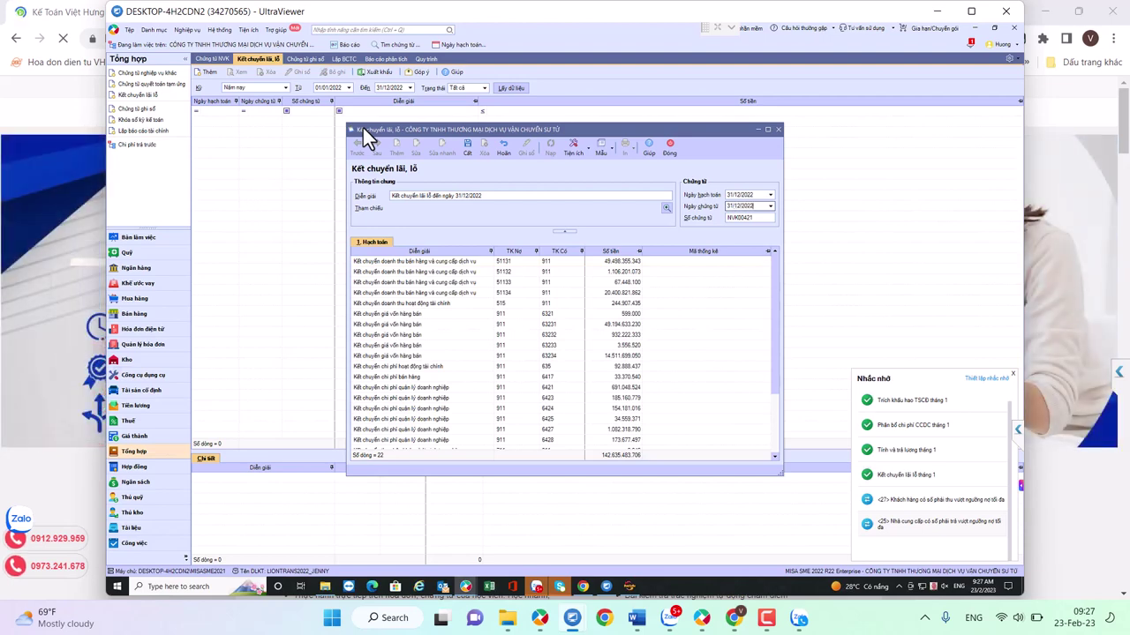
text(2)
key(Tab)
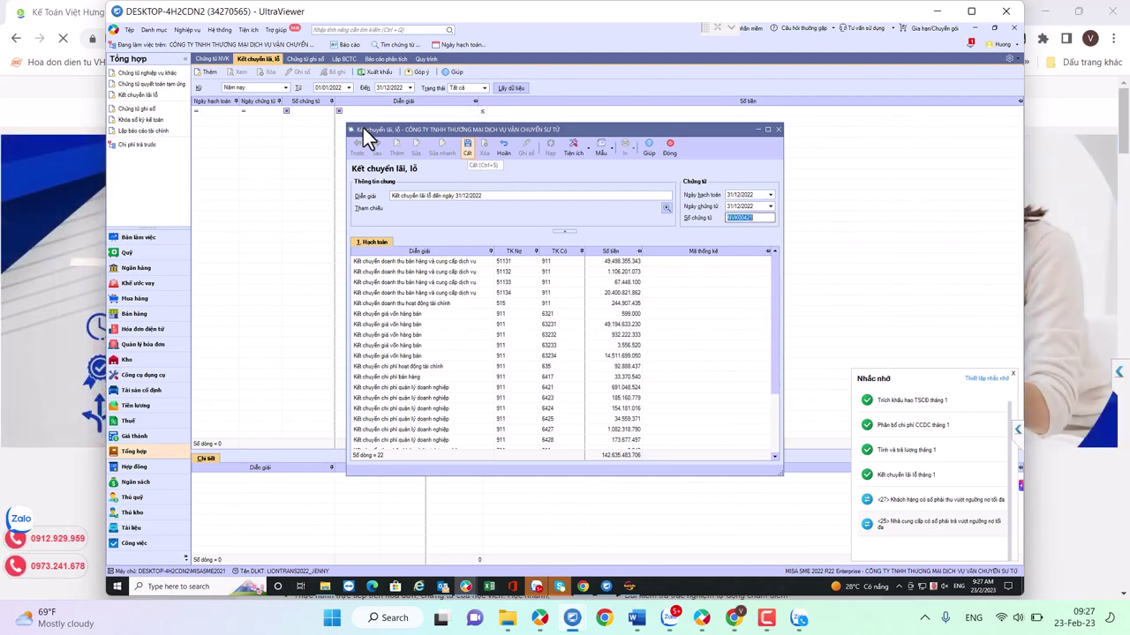
click(467, 146)
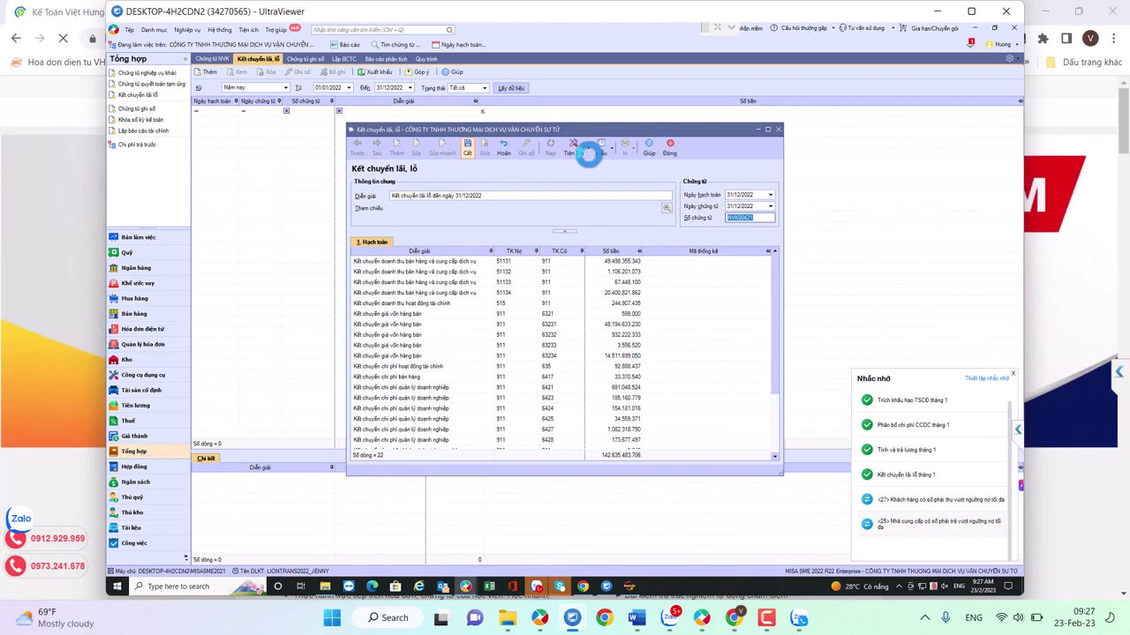
click(676, 154)
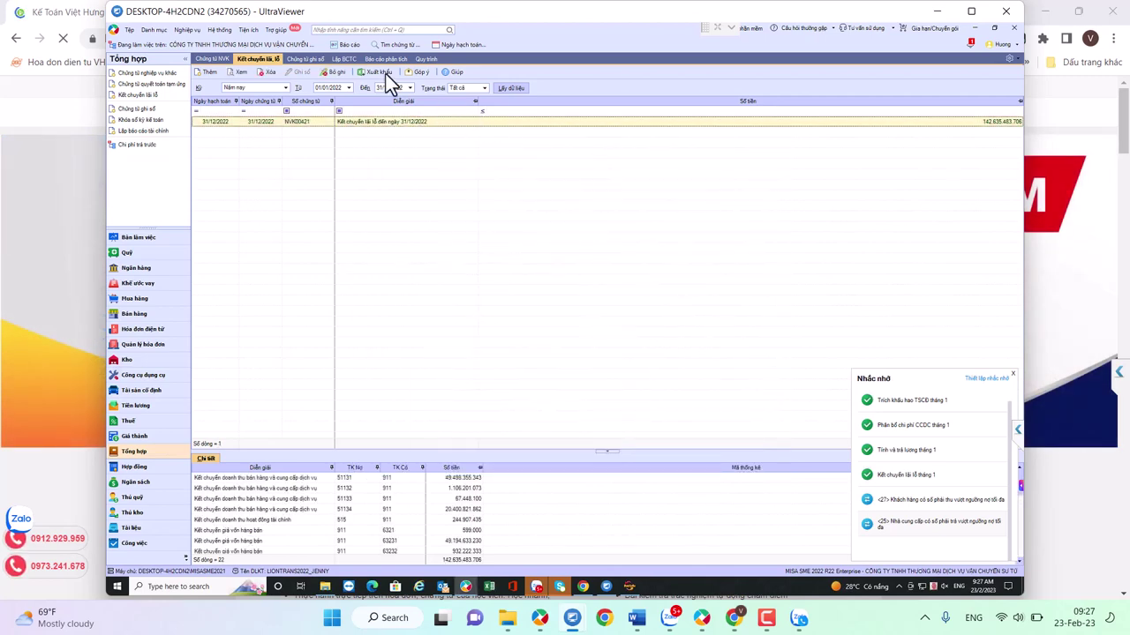
Run the "Bảng cân đối tài khoản (Mẫu quản trị)" report for 01/01/2022 to 31/12/2022
click(346, 44)
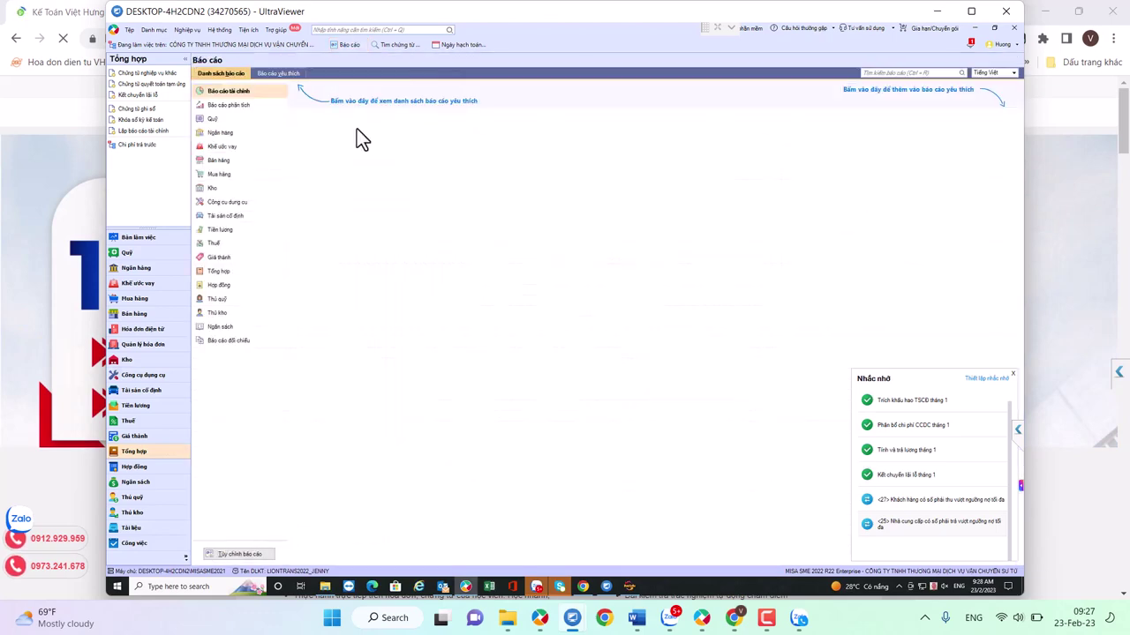
click(353, 119)
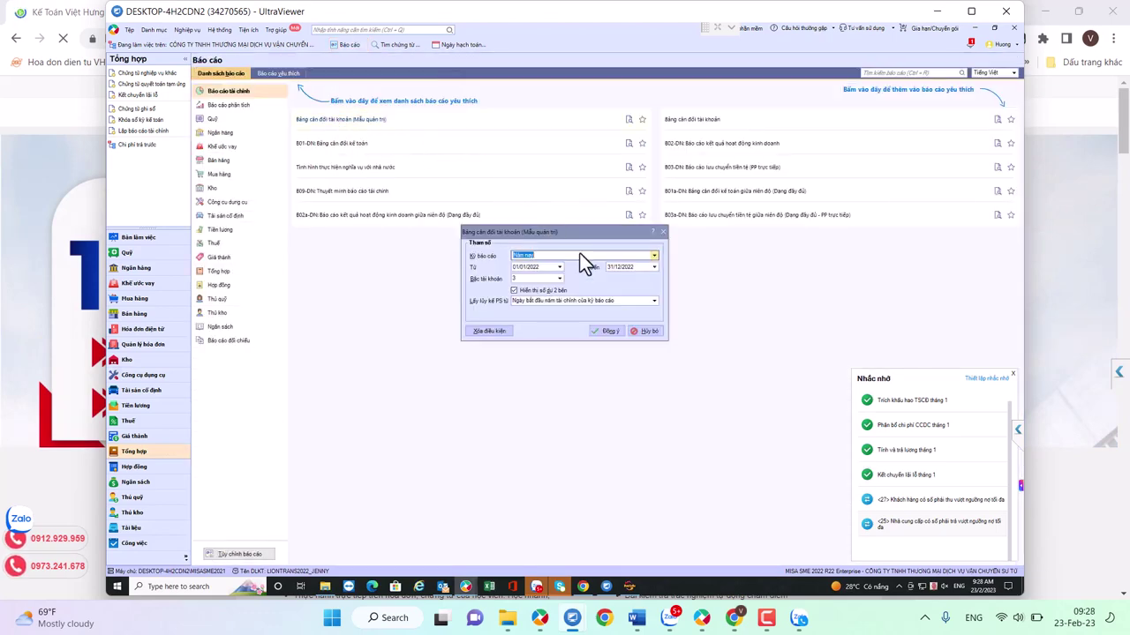
click(608, 330)
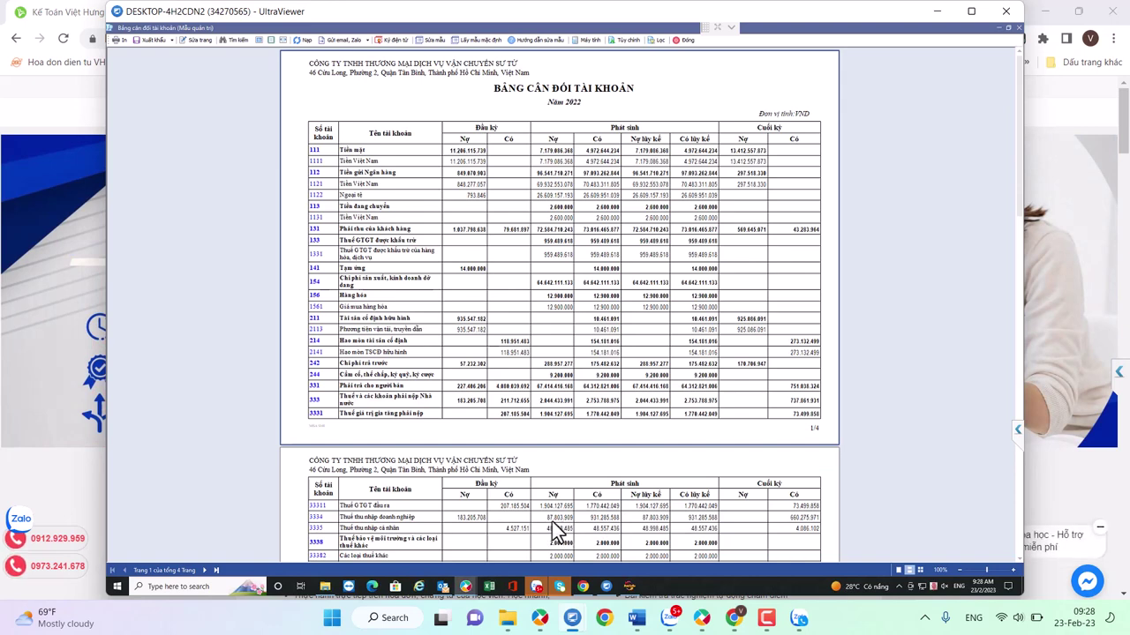
Open the detailed ledger of account 3334 from the trial balance and examine its opening balance, arrears, payment and year-end tax entries
click(321, 520)
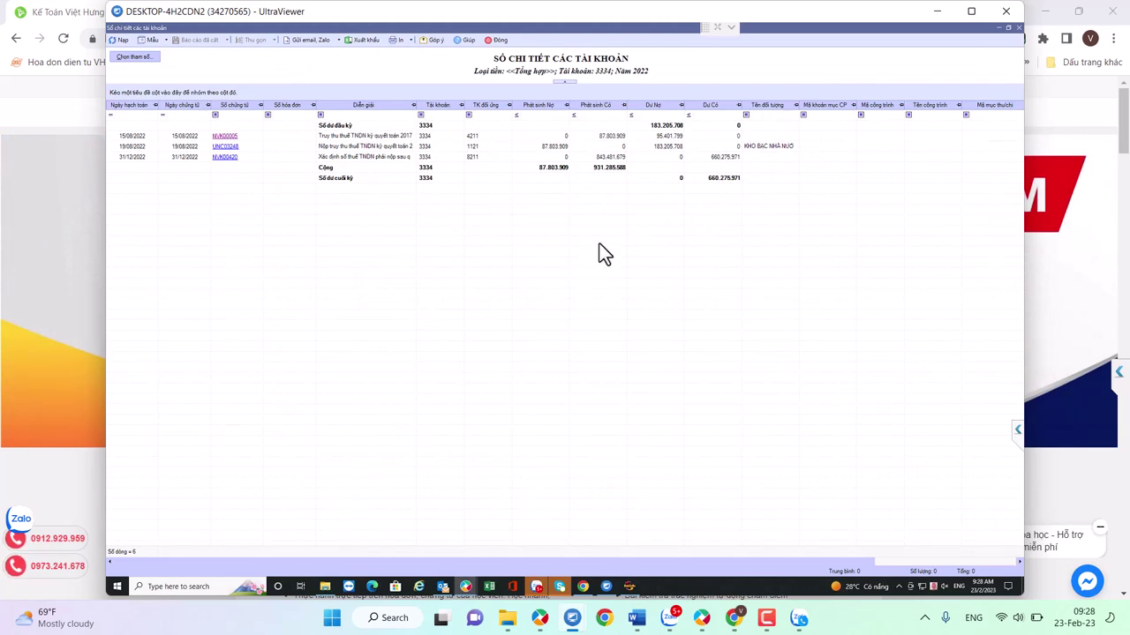
click(554, 148)
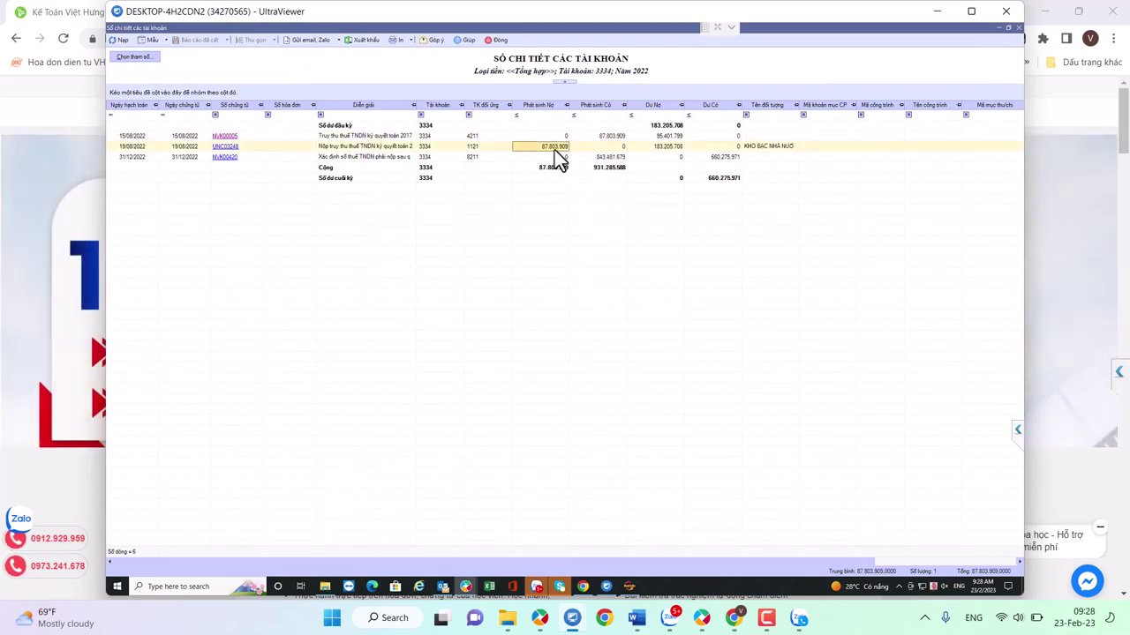
click(599, 157)
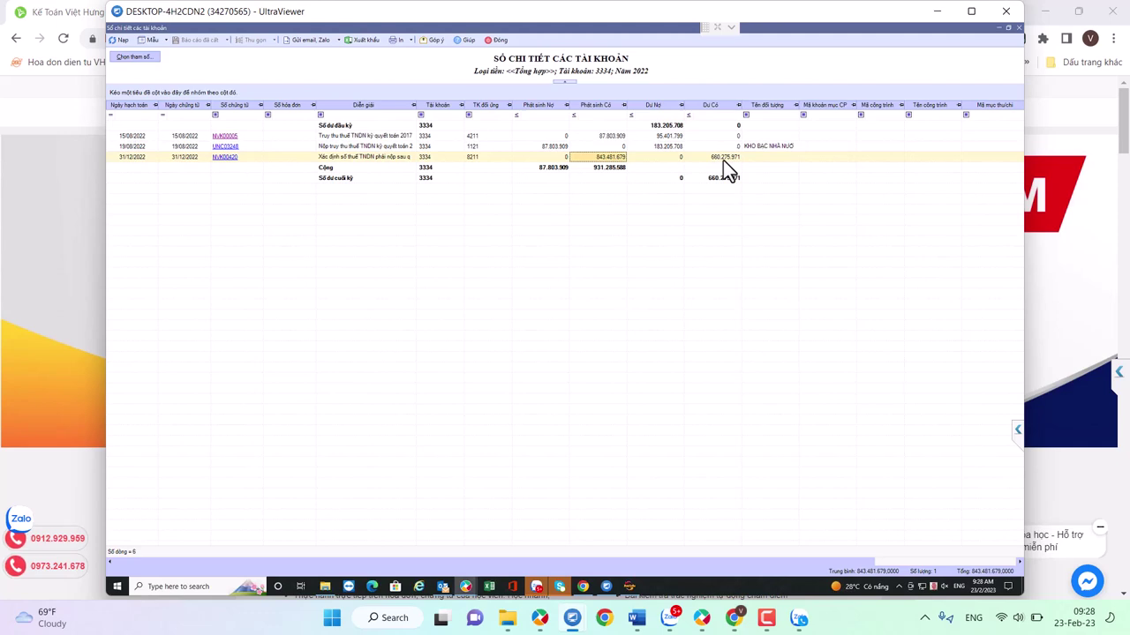
click(660, 127)
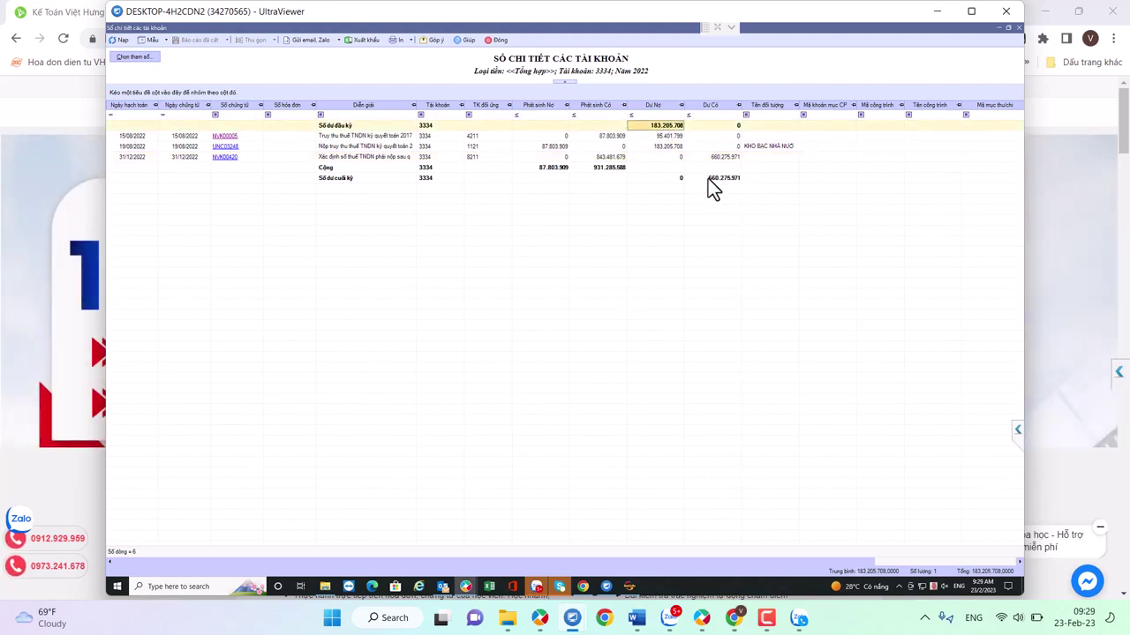
click(610, 160)
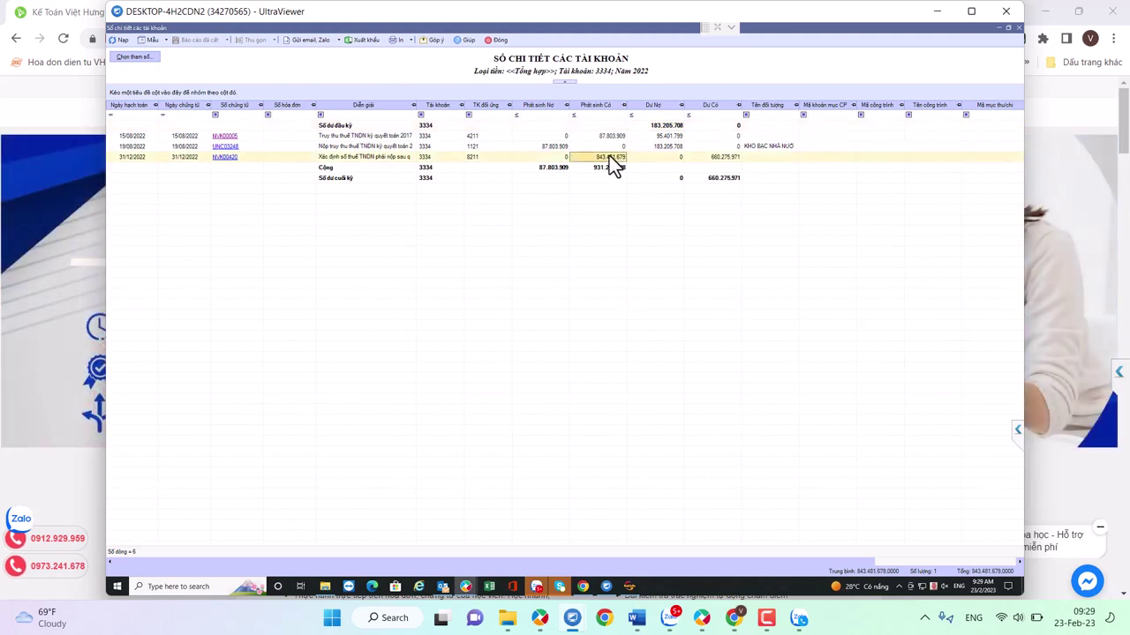
click(652, 127)
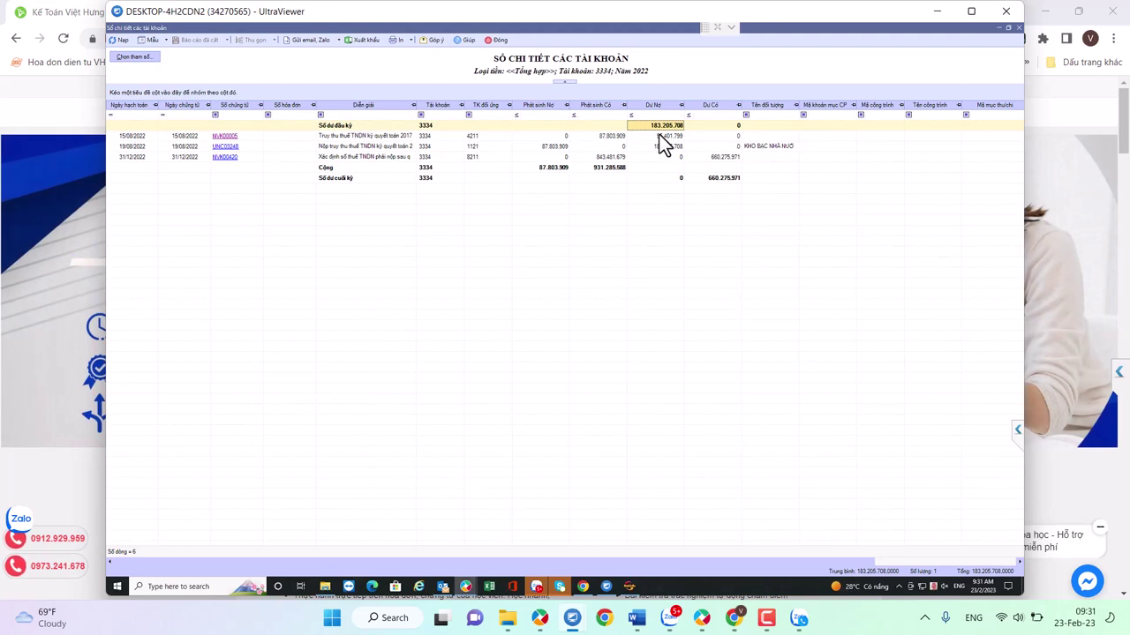
click(663, 146)
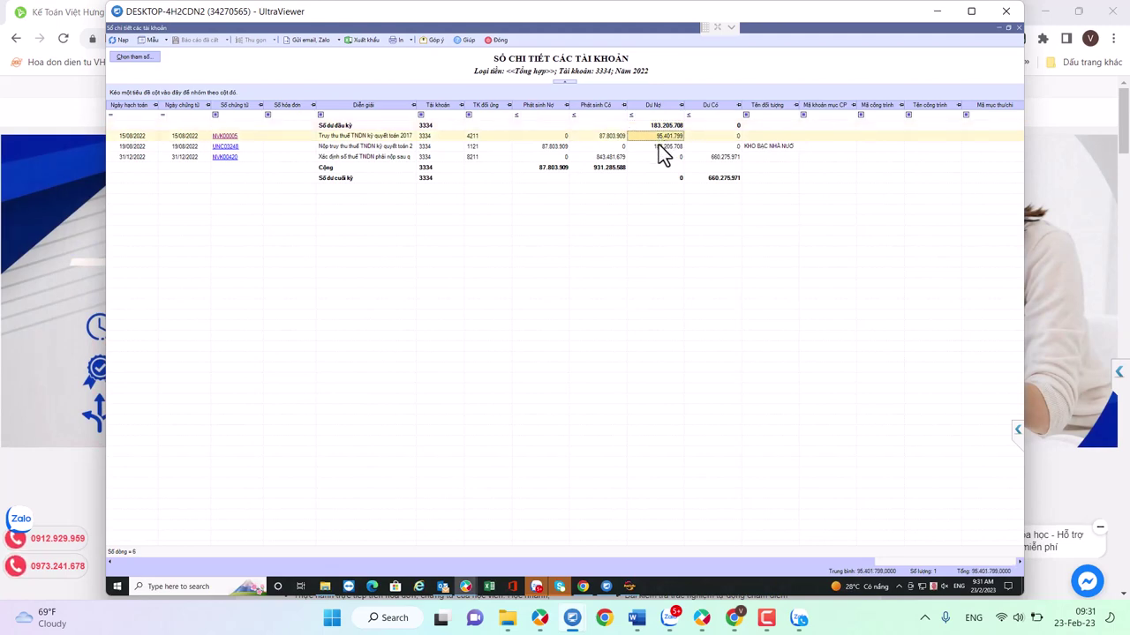
click(663, 135)
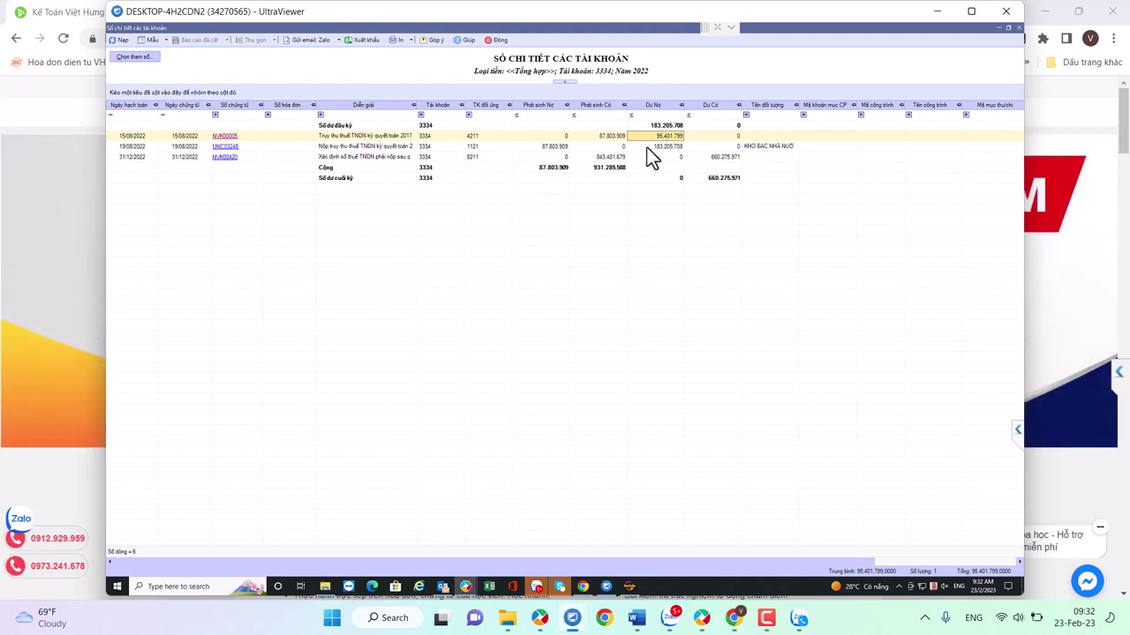
Switch to HTKK and examine the 03/TNDN declaration's tax payable, provisionally paid tax and remaining tax lines
mouse_move(629, 593)
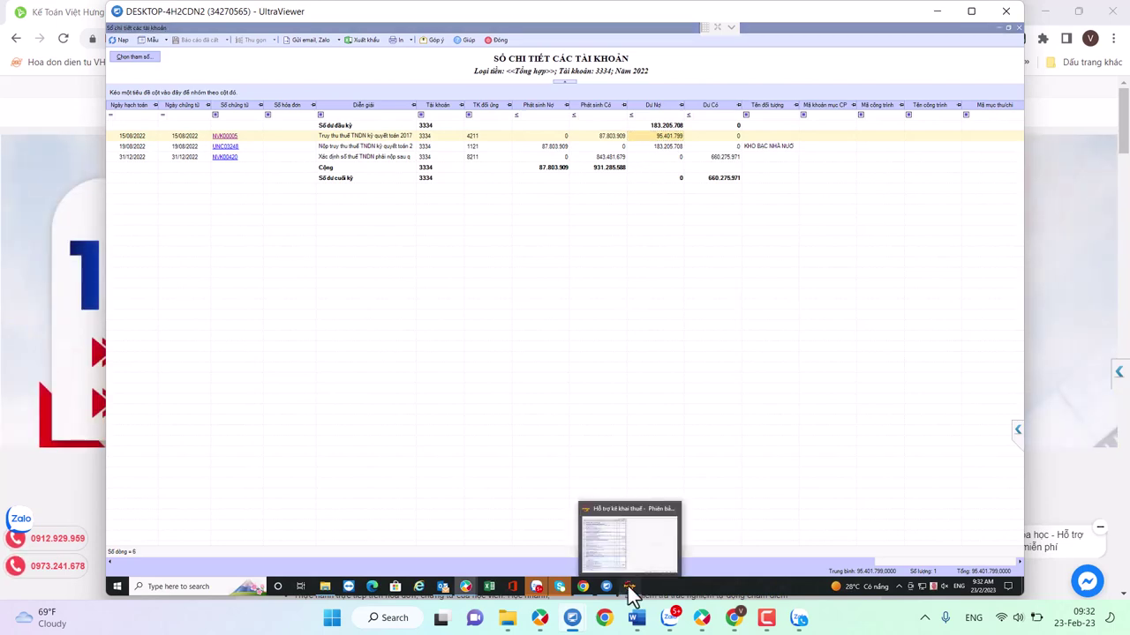
click(630, 552)
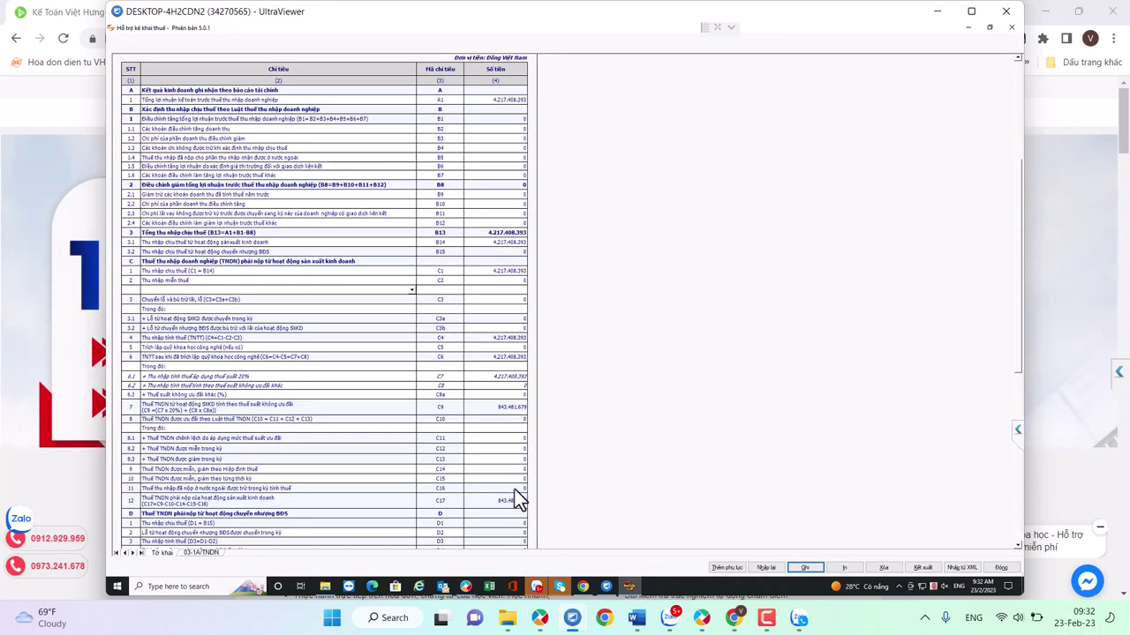
scroll(518, 500, down, 5)
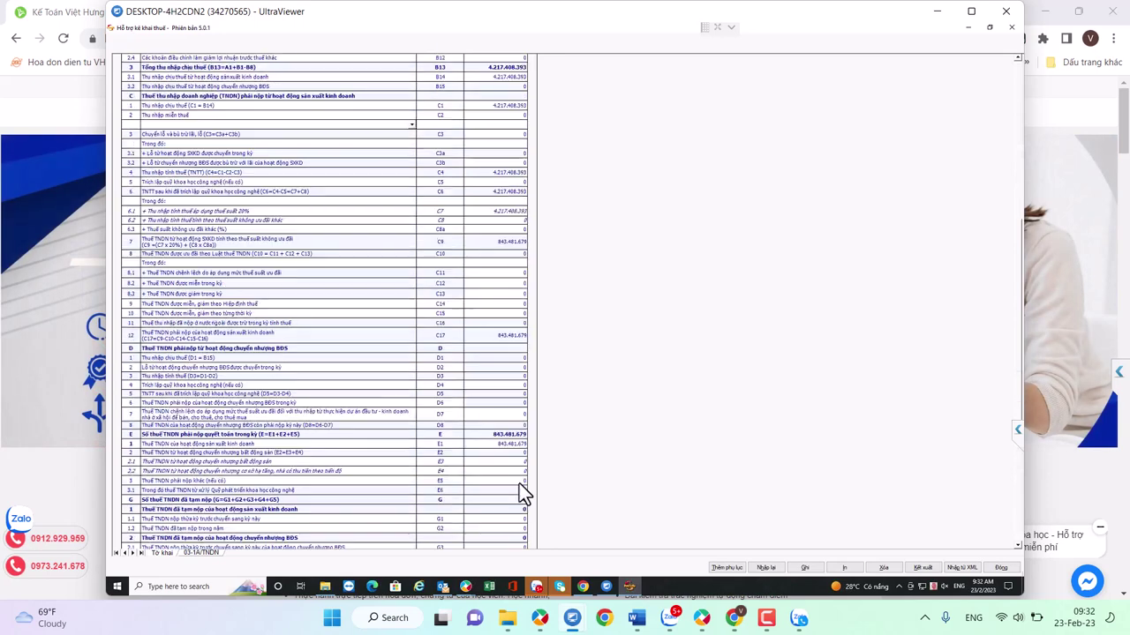
scroll(519, 492, down, 3)
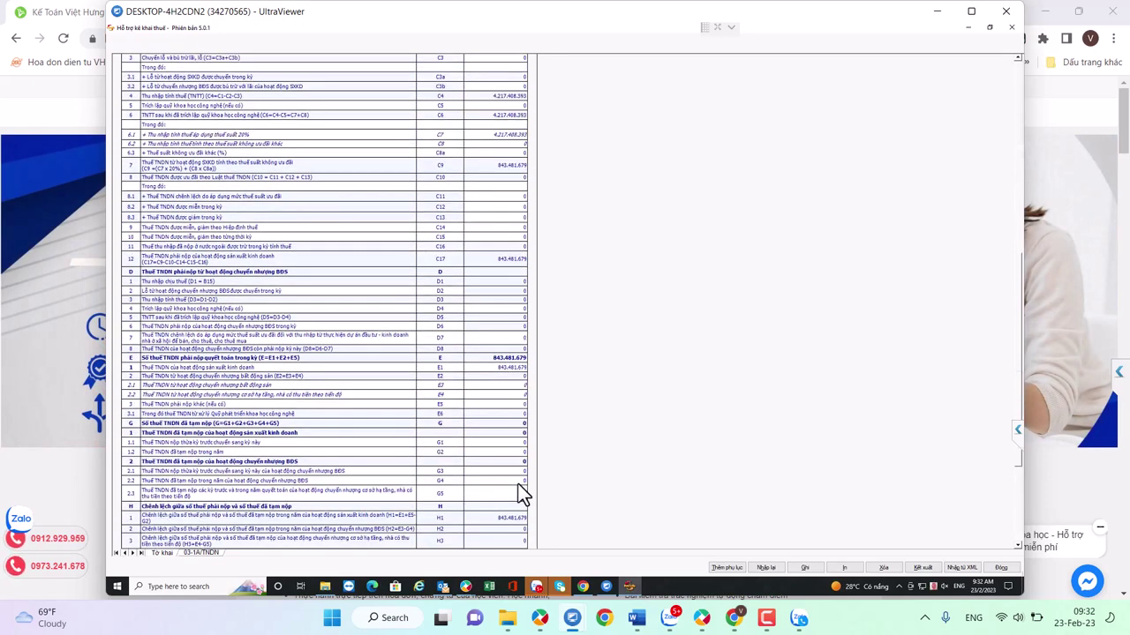
scroll(521, 494, down, 2)
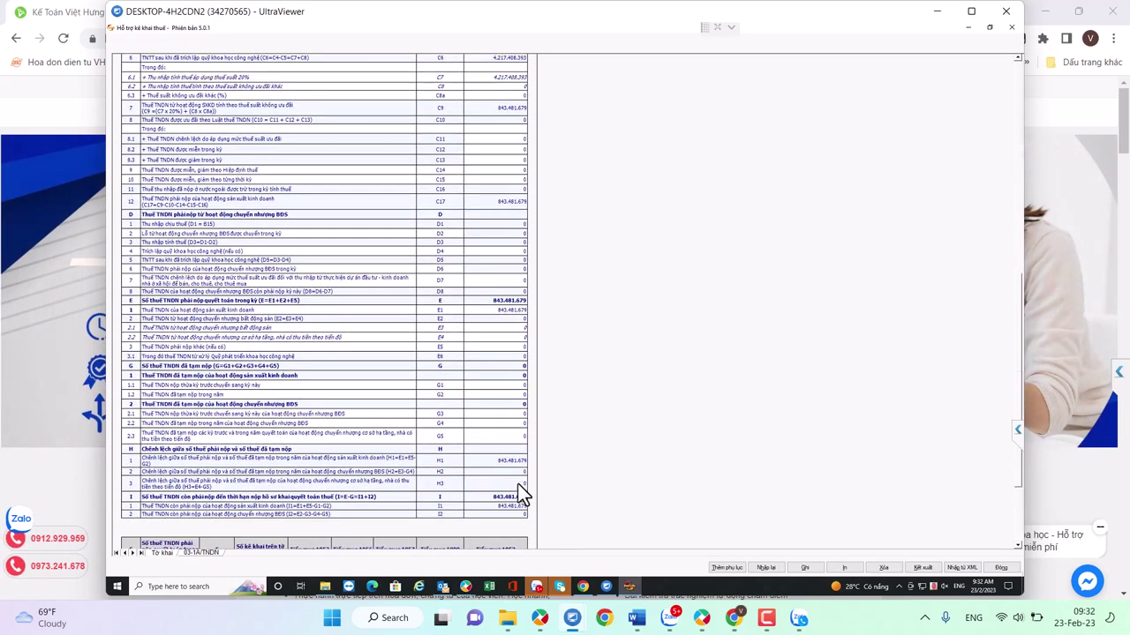
scroll(521, 495, down, 2)
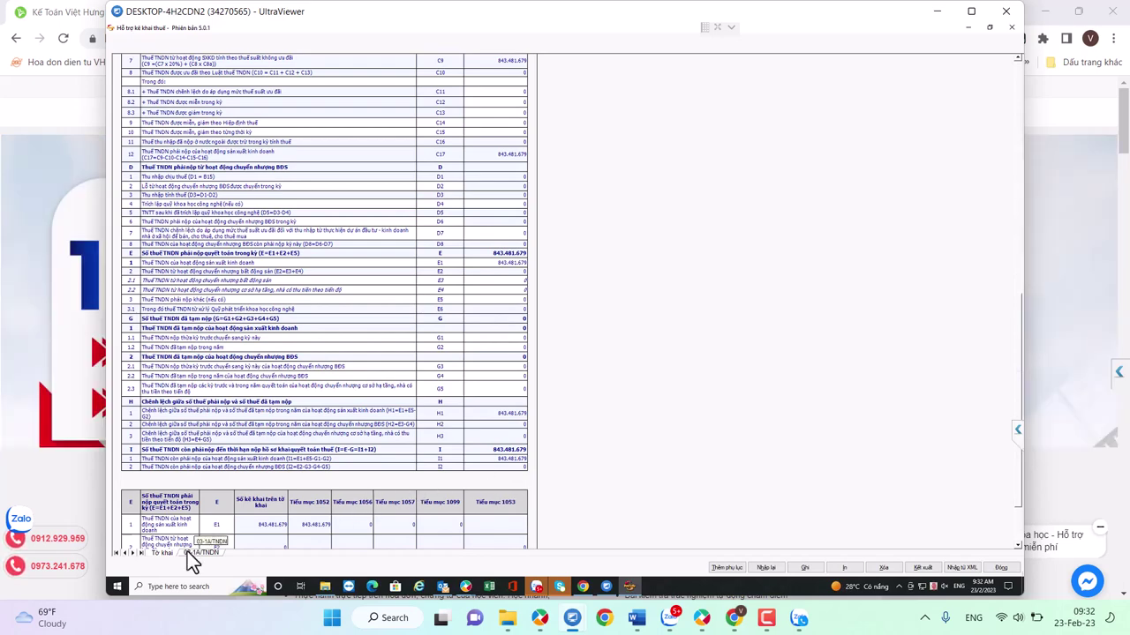
scroll(598, 452, down, 4)
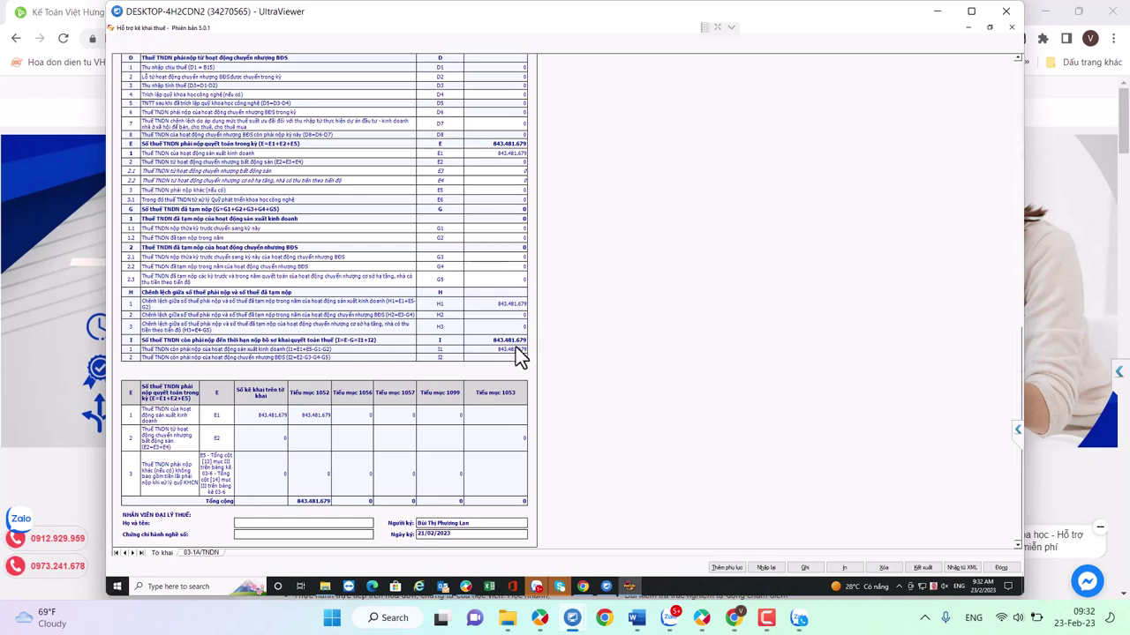
scroll(560, 227, up, 1)
scroll(560, 227, up, 15)
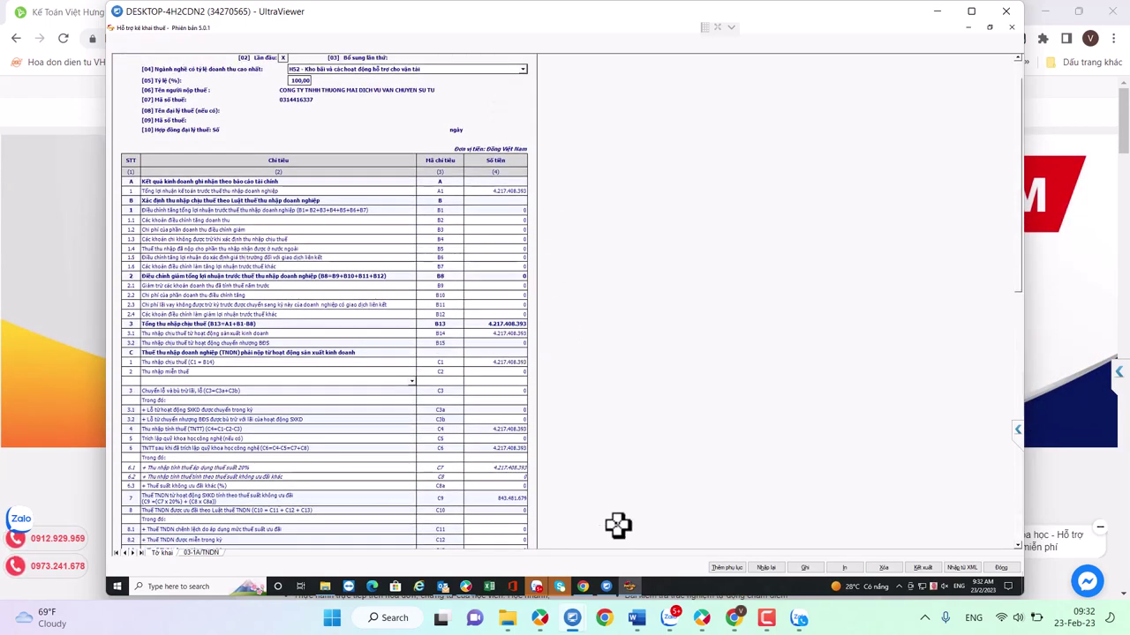
Switch back to MISA's account 3334 ledger, check the year-end tax payable entry's credit amount and close the ledger
mouse_move(471, 588)
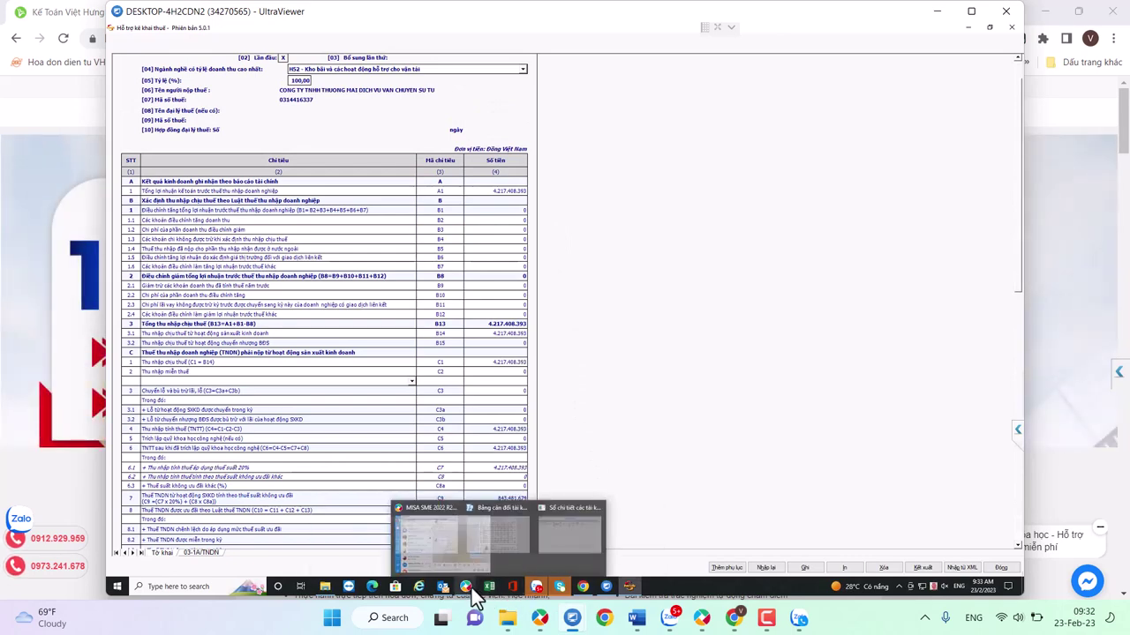
click(570, 546)
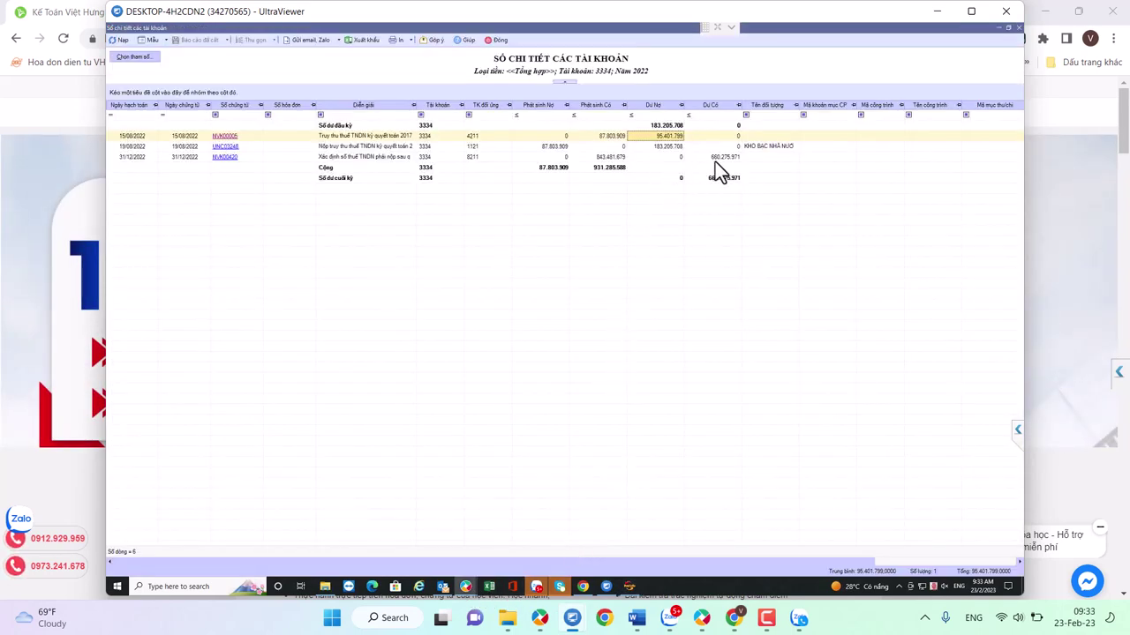
click(603, 158)
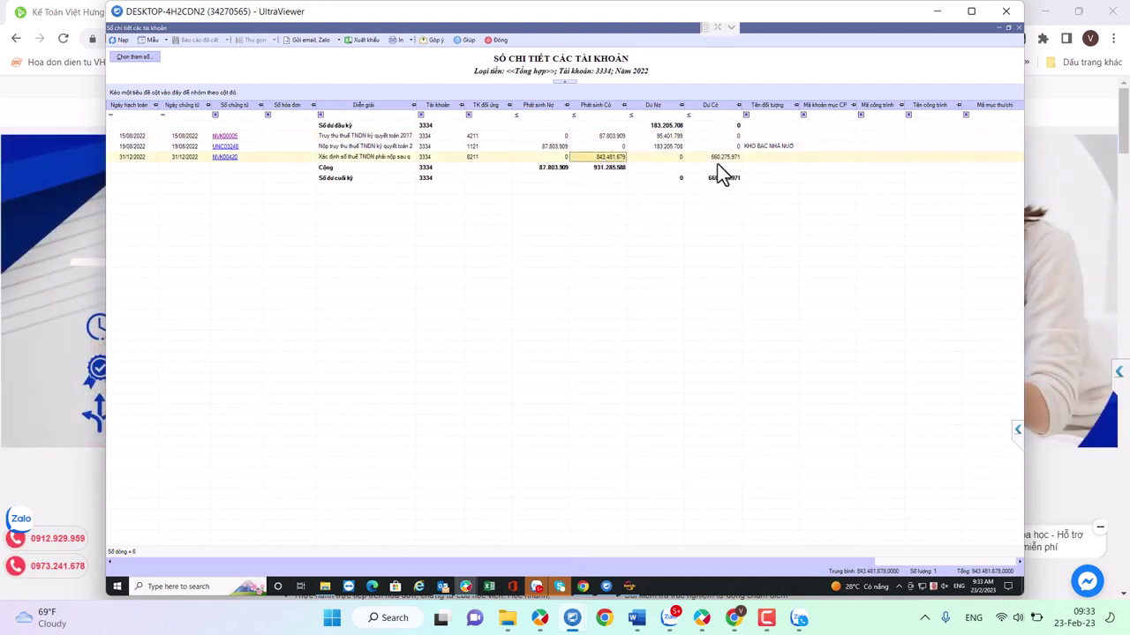
click(497, 41)
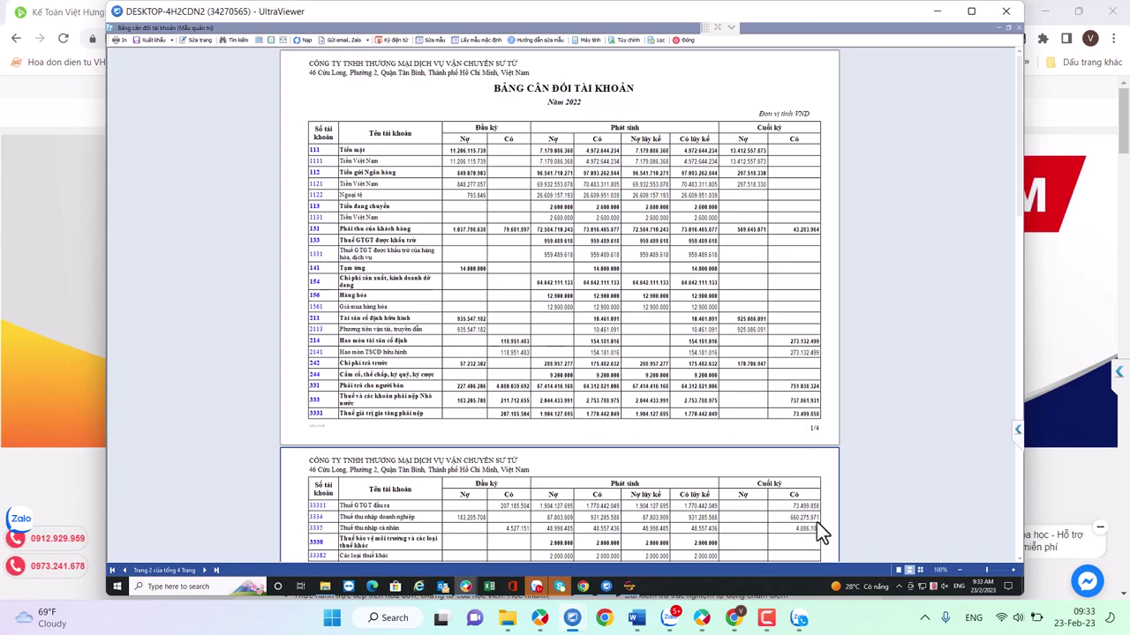
Open the detailed ledger of account 4211 from the trial balance, review its prior-year adjustment entries and close it
scroll(818, 518, down, 1)
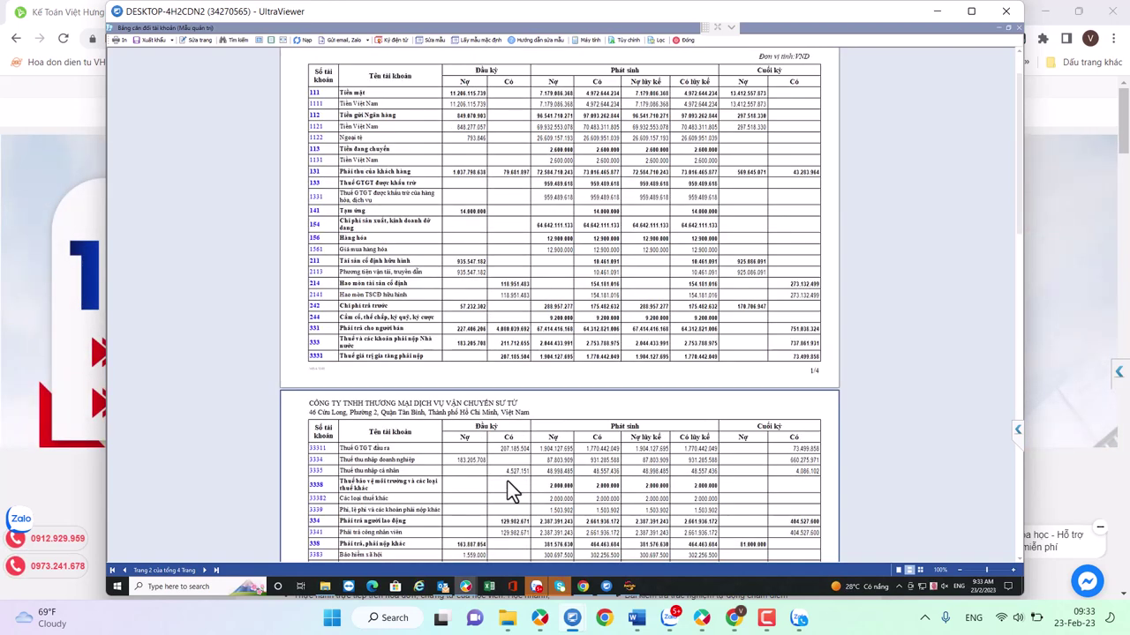
scroll(612, 467, down, 1)
scroll(614, 475, down, 1)
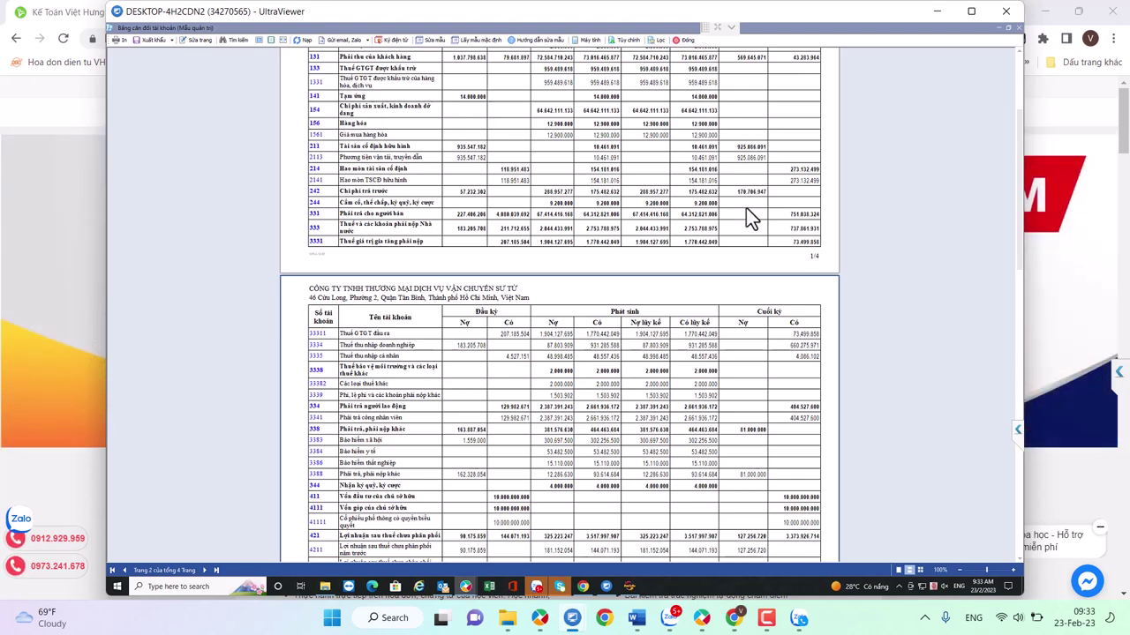
scroll(746, 219, down, 5)
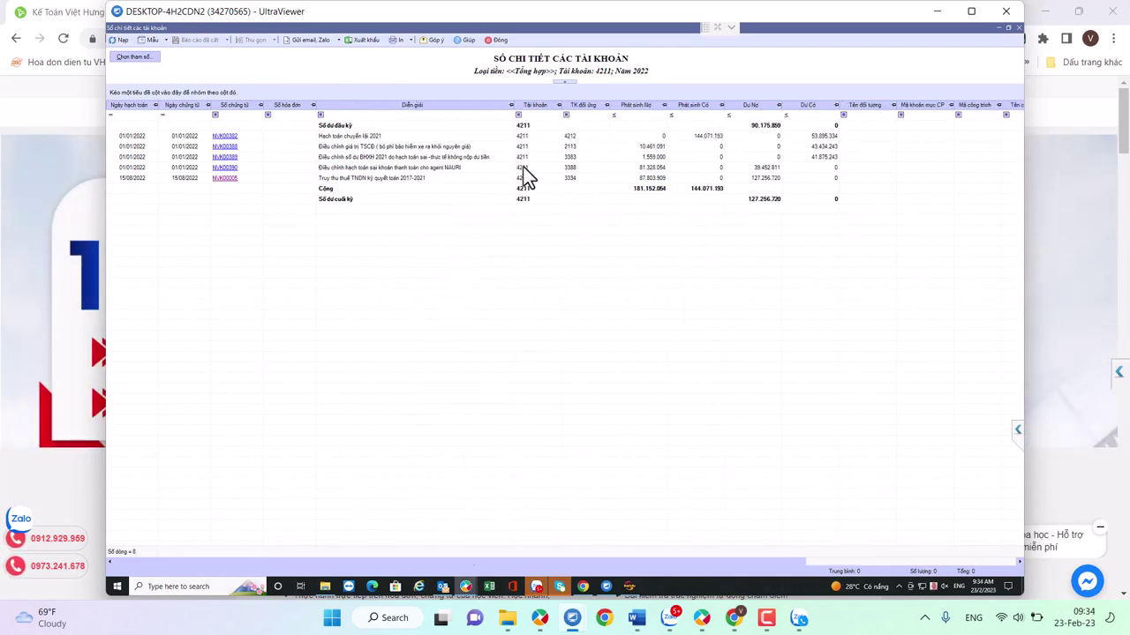
key(Down)
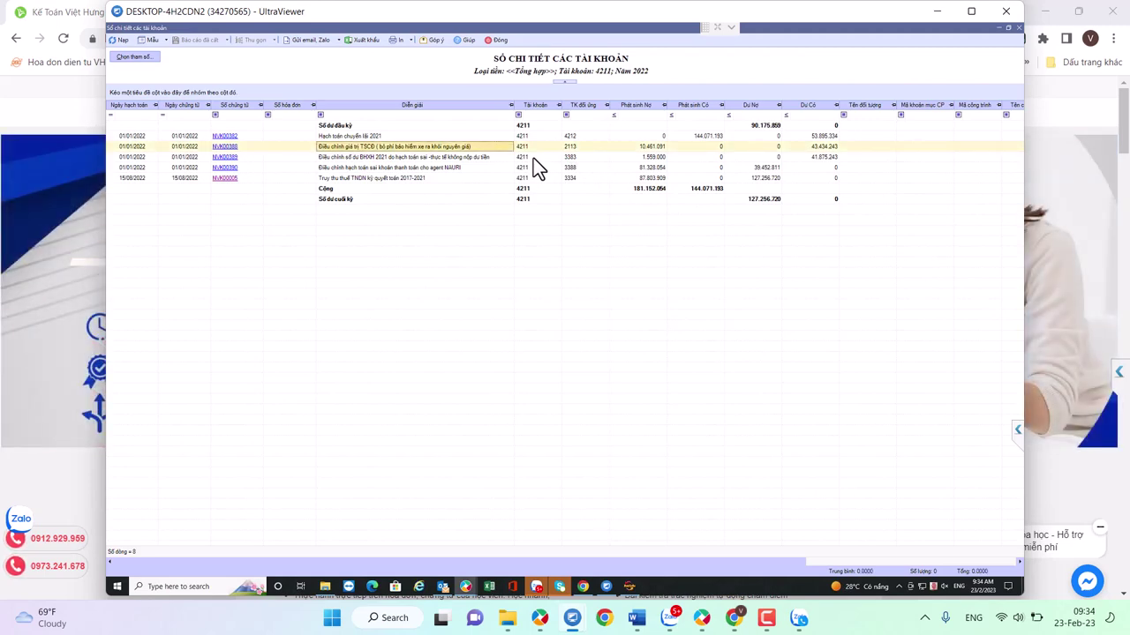
key(Down)
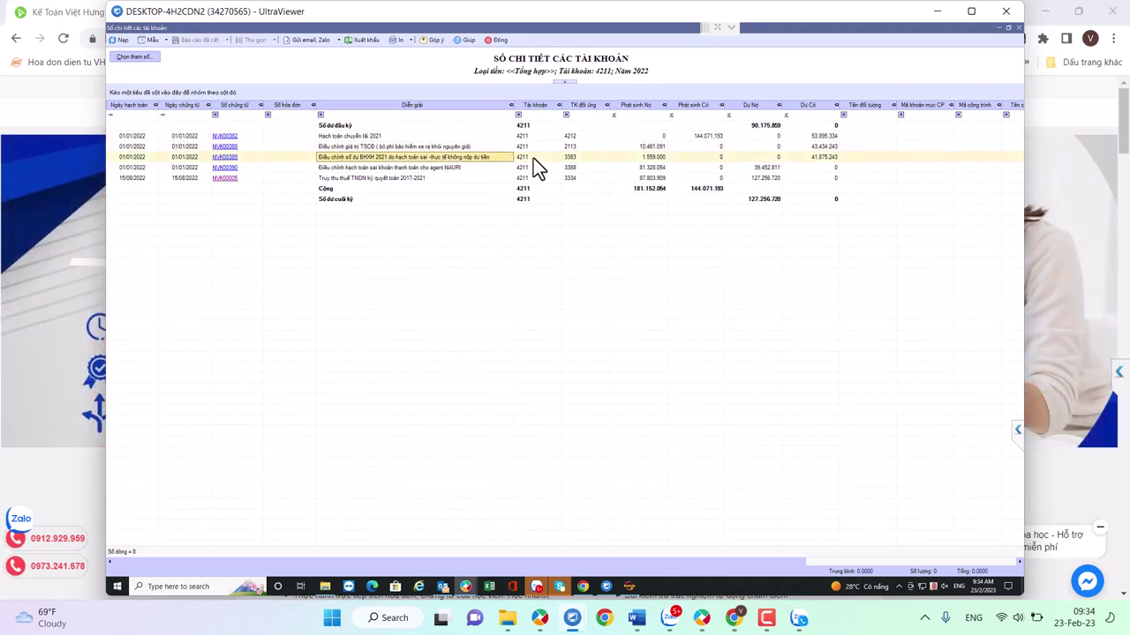
key(Down)
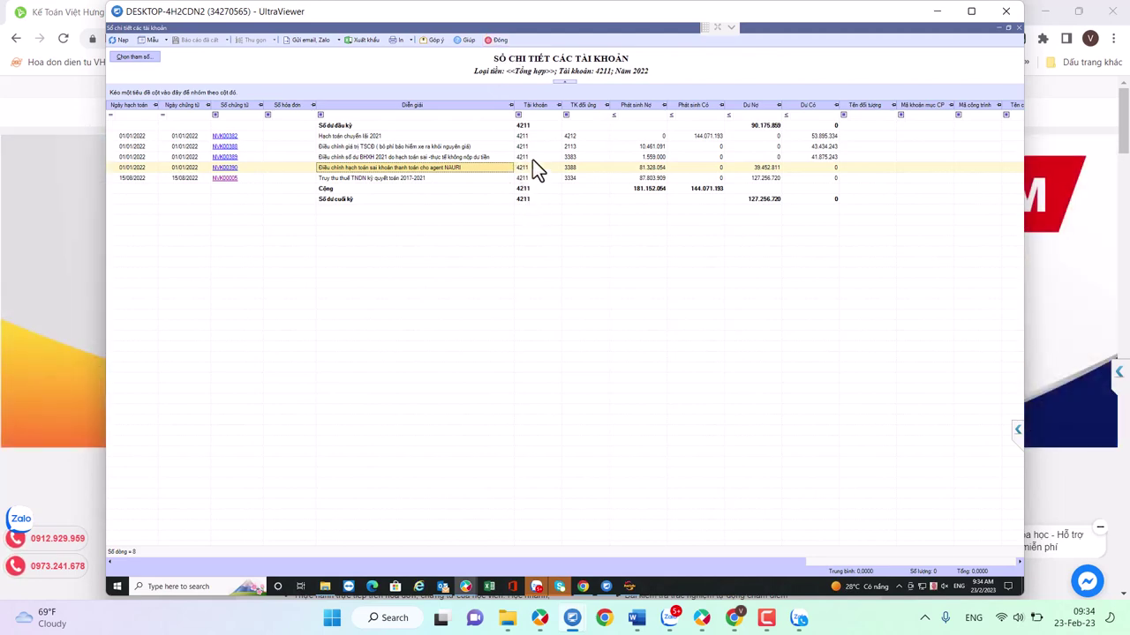
click(500, 40)
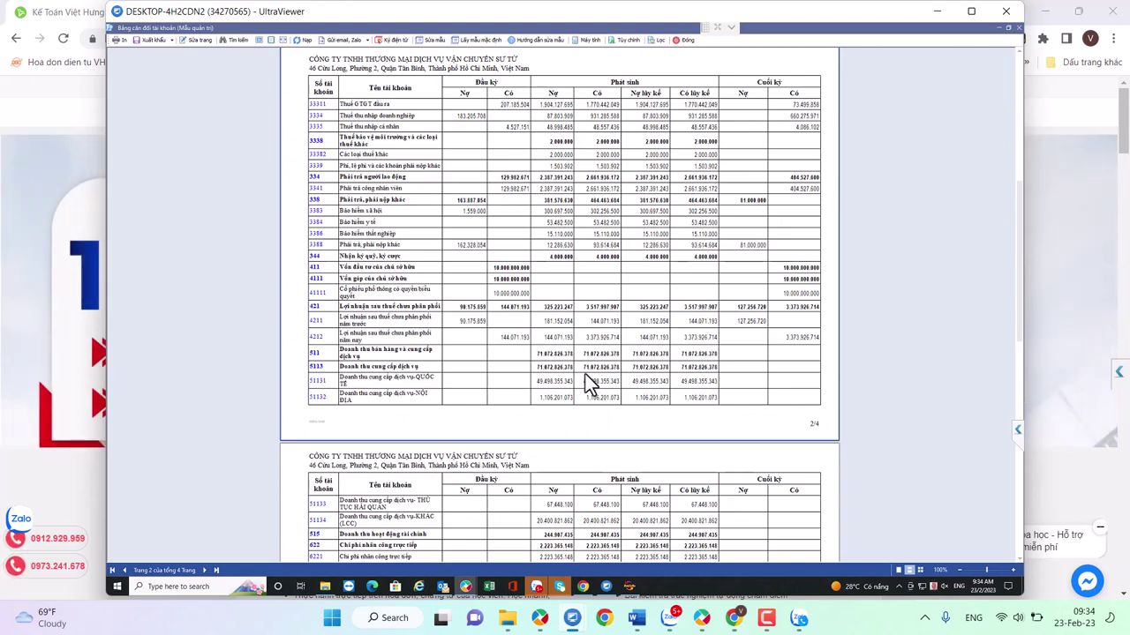
Review the trial balance from the asset accounts through the revenue and expense accounts, and close the report
scroll(588, 326, up, 3)
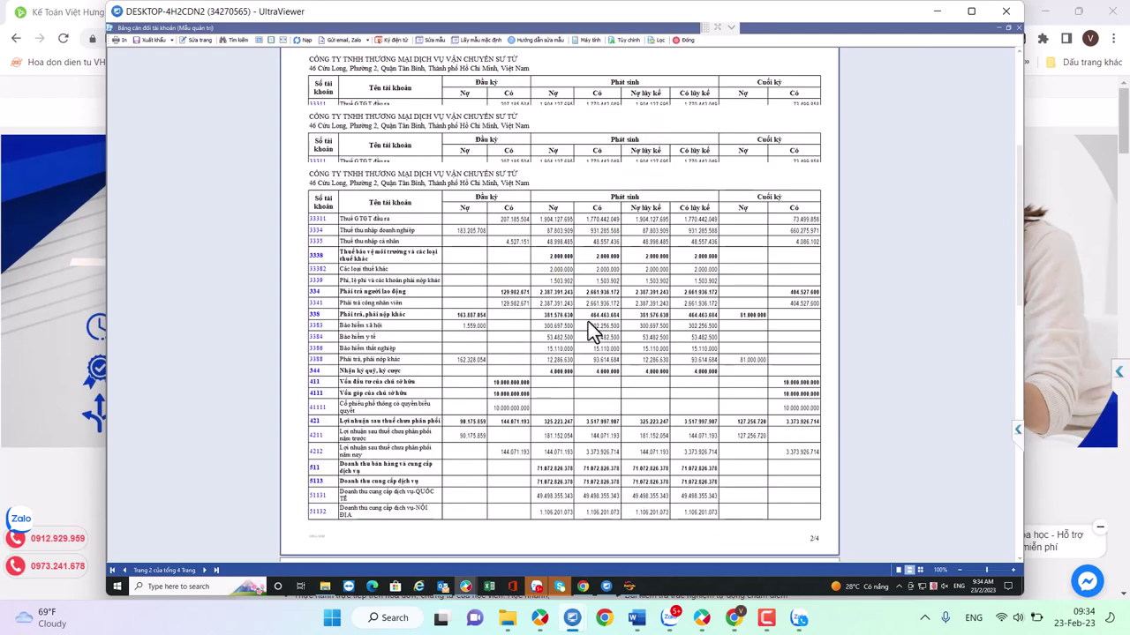
scroll(588, 321, up, 3)
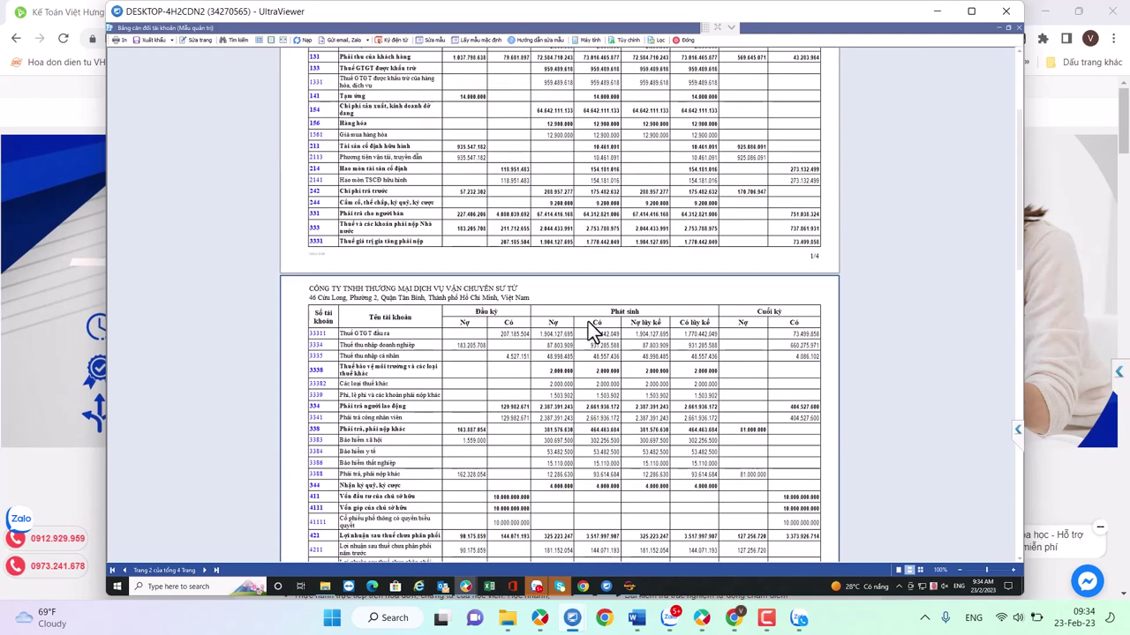
scroll(593, 330, up, 5)
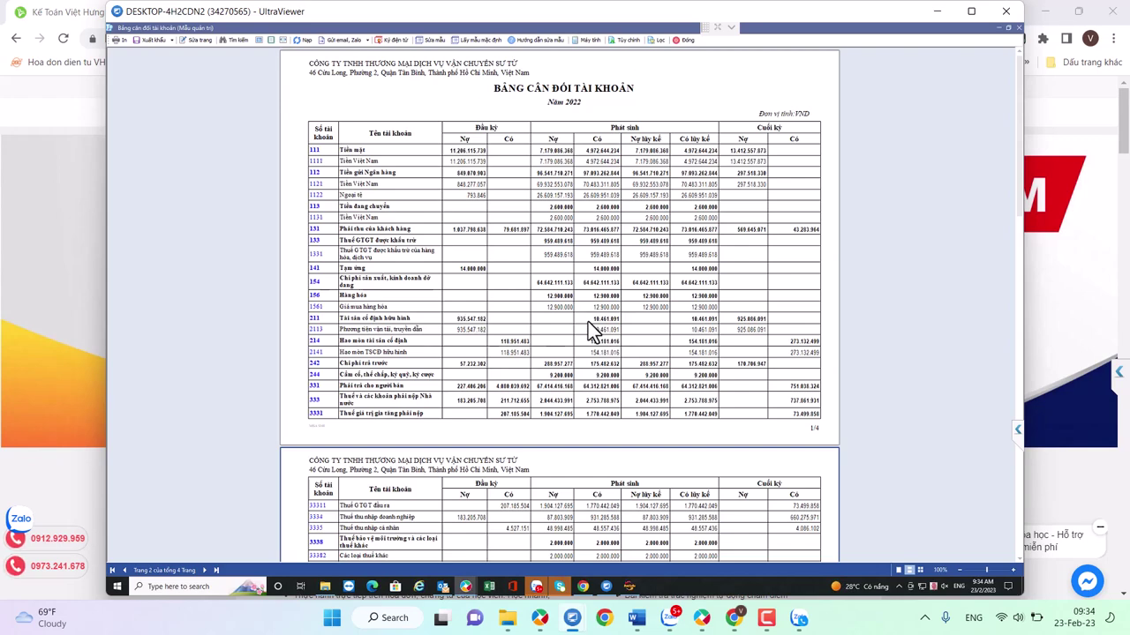
scroll(588, 321, down, 20)
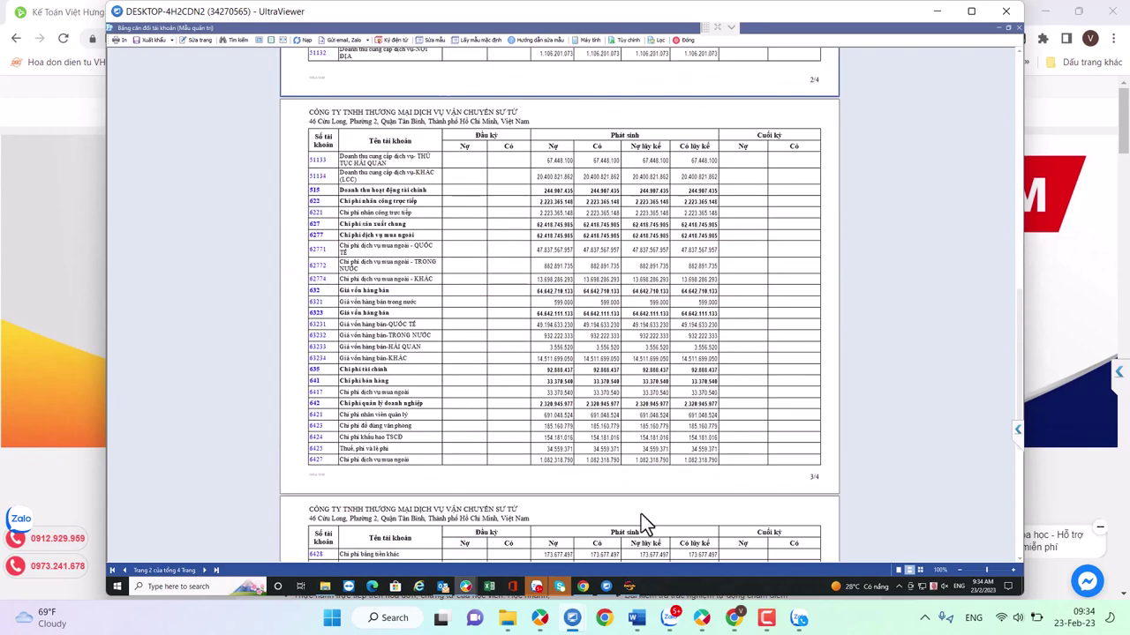
click(684, 42)
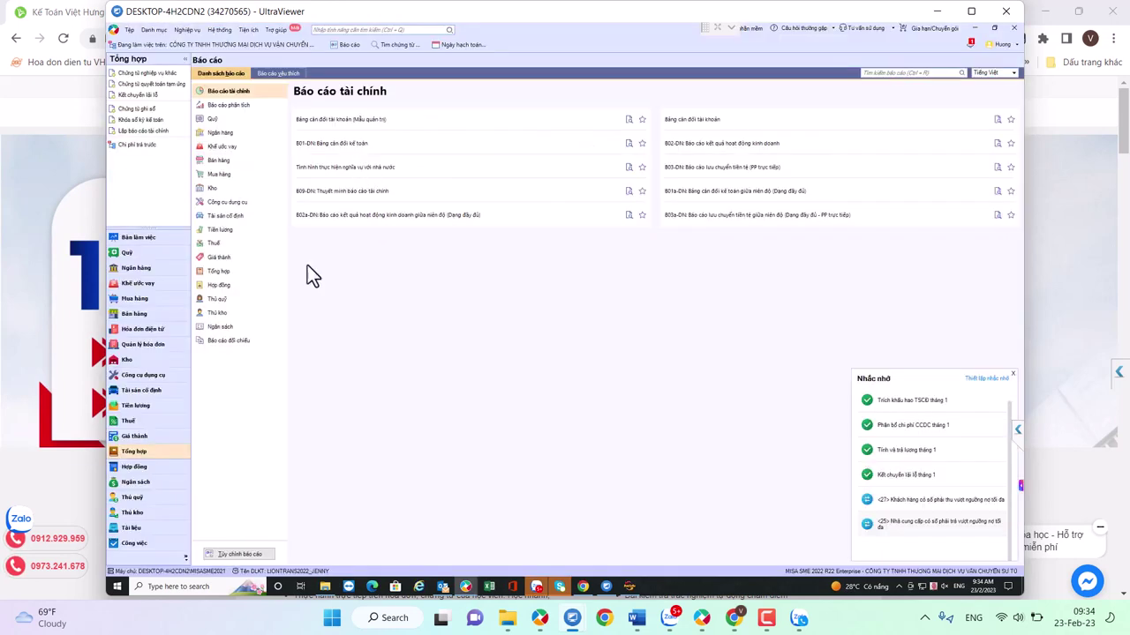
Generate the B09-DN financial statement notes report for the period Năm nay, 01/01/2022 to 31/12/2022
mouse_move(630, 588)
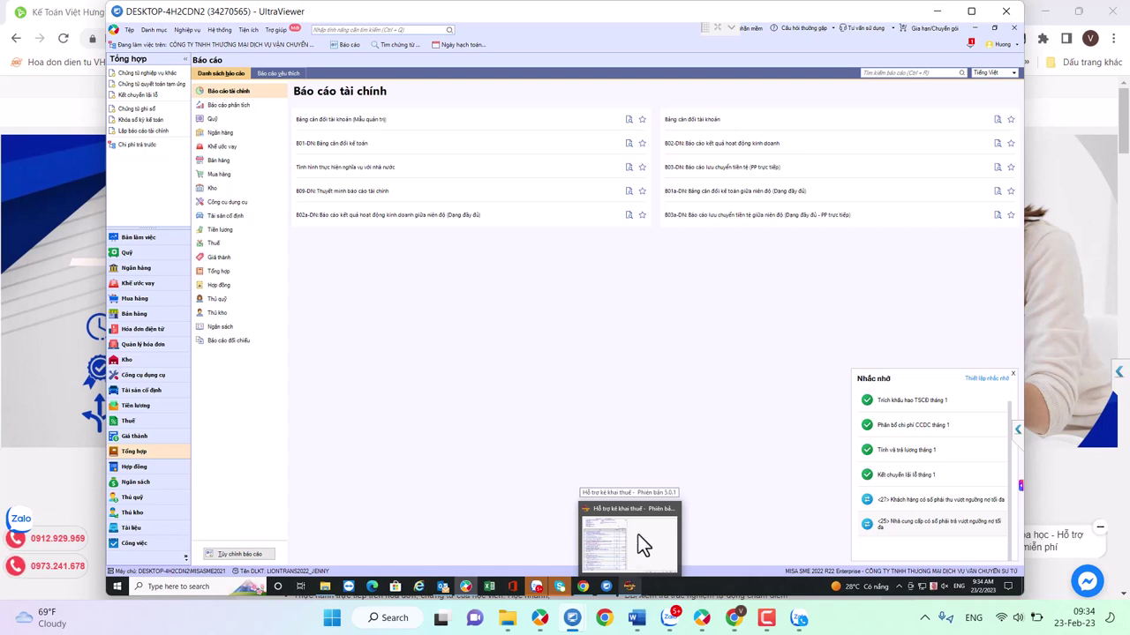
click(341, 193)
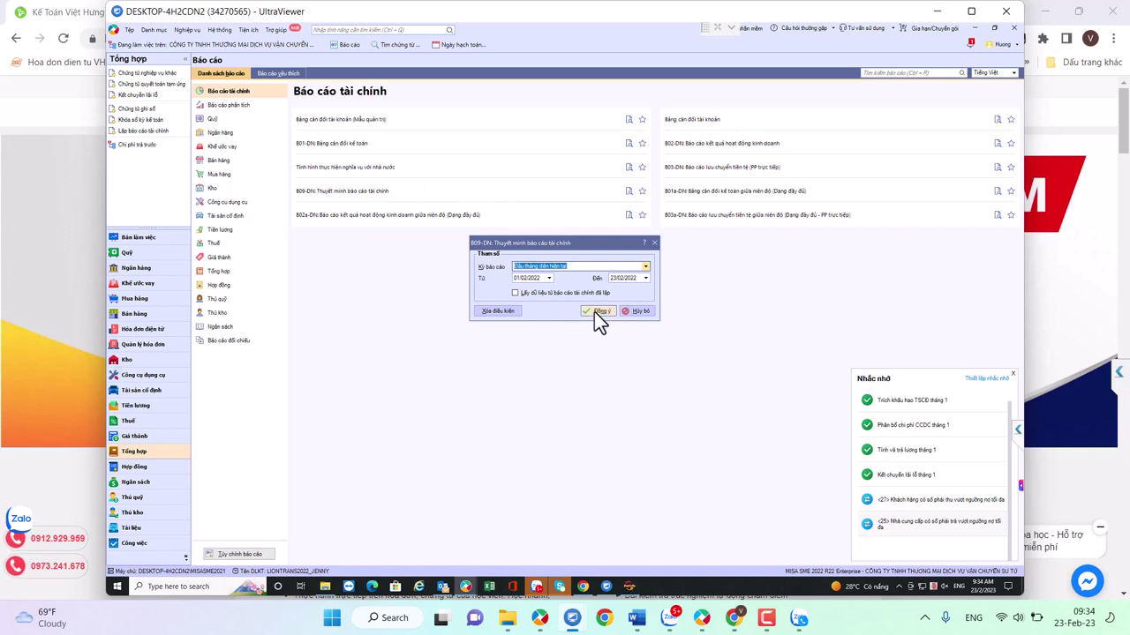
click(645, 266)
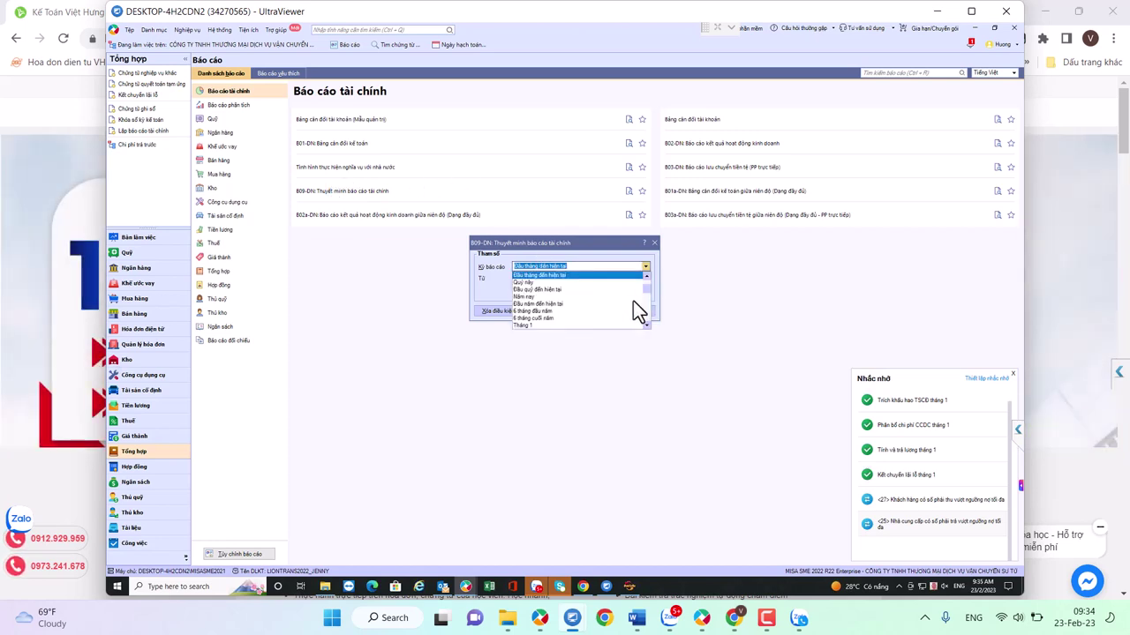
click(607, 308)
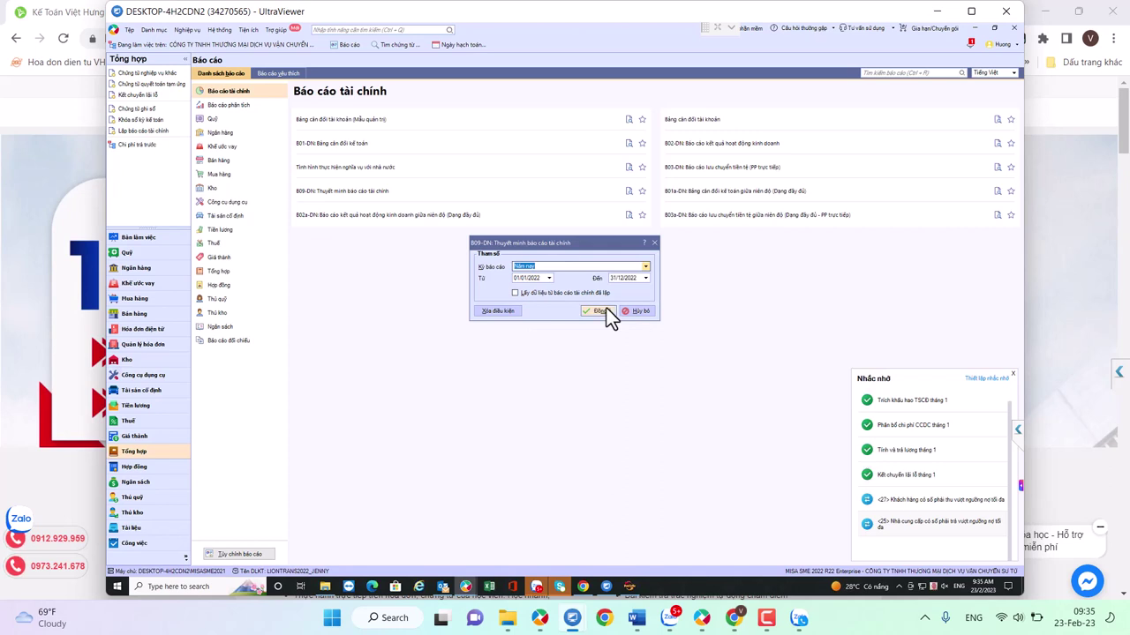
click(606, 310)
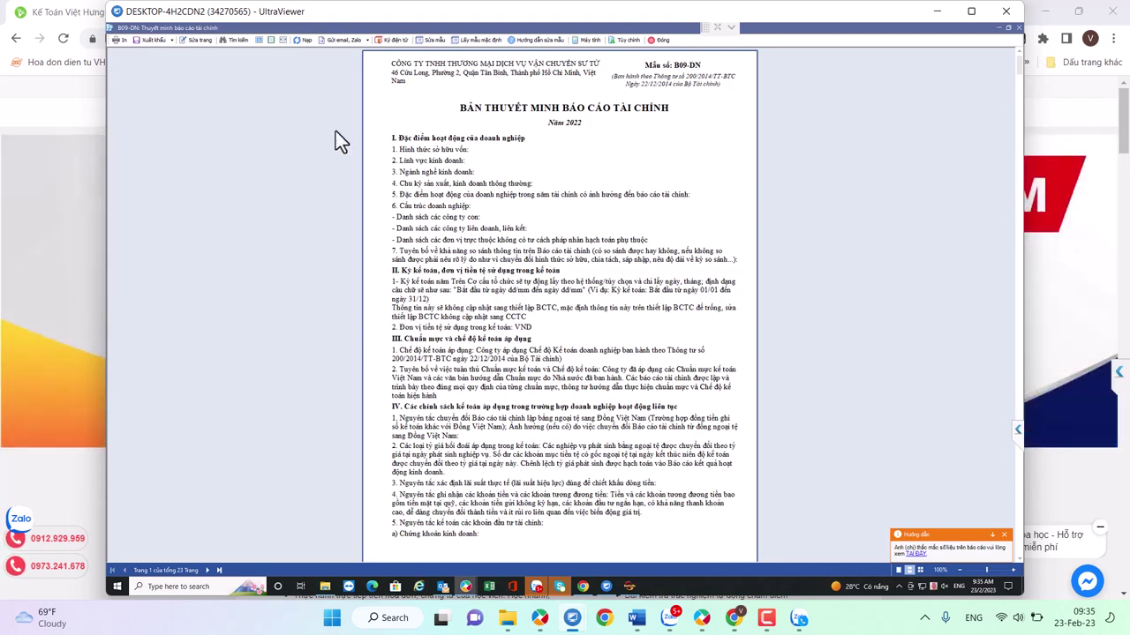
Export the B09-DN report to the Desktop as the Excel file B09_DN_Thuyet_minh_bao_cao_tai_chinh and open it
click(171, 42)
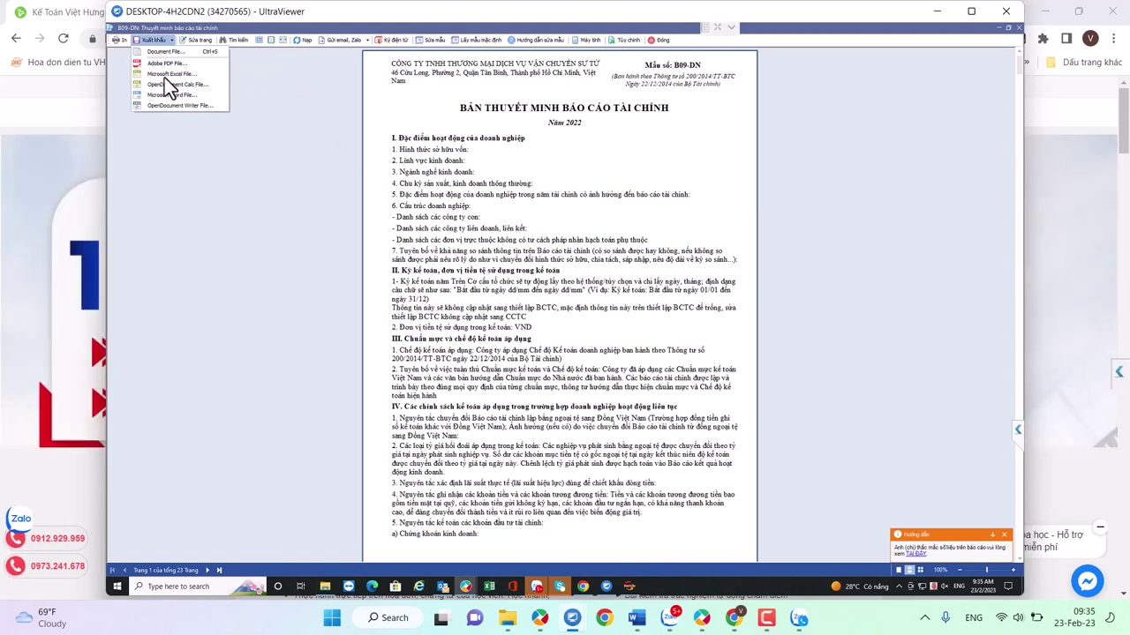
click(188, 77)
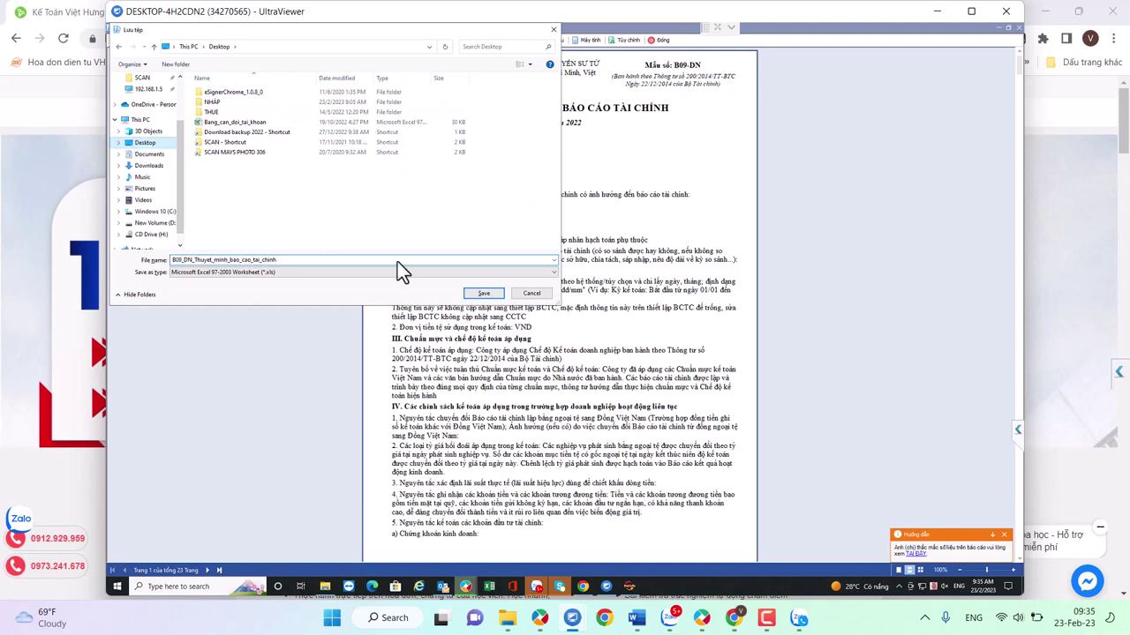
click(482, 293)
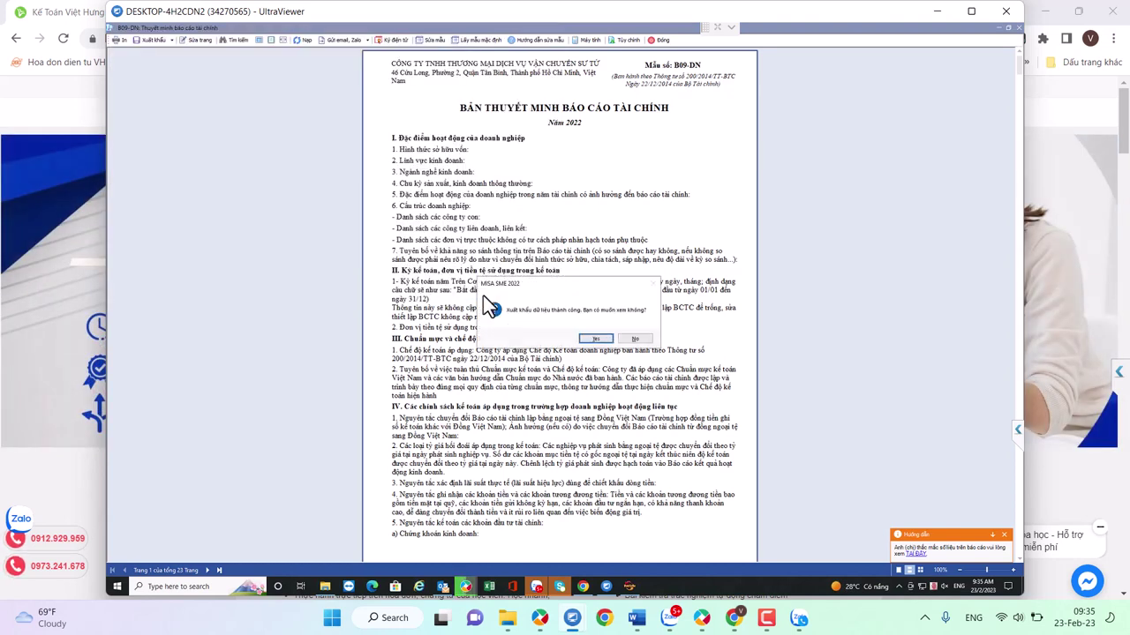
click(594, 339)
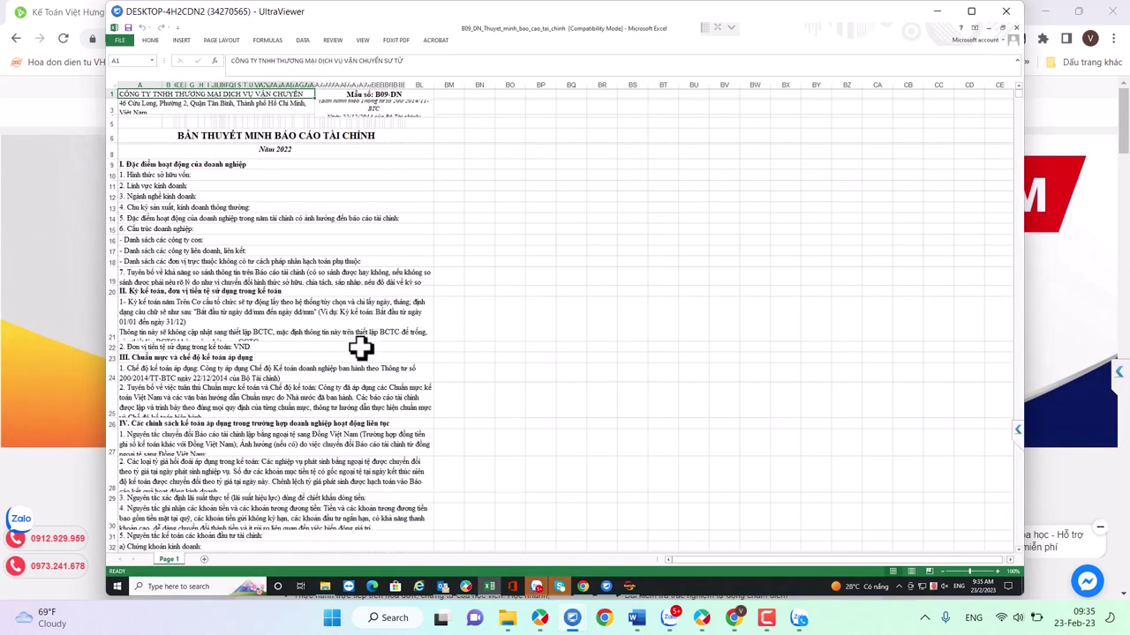
Read through the exported notes from the accounting policies to the cash and financial investment tables in sections 01 and 02
click(346, 343)
scroll(376, 404, down, 10)
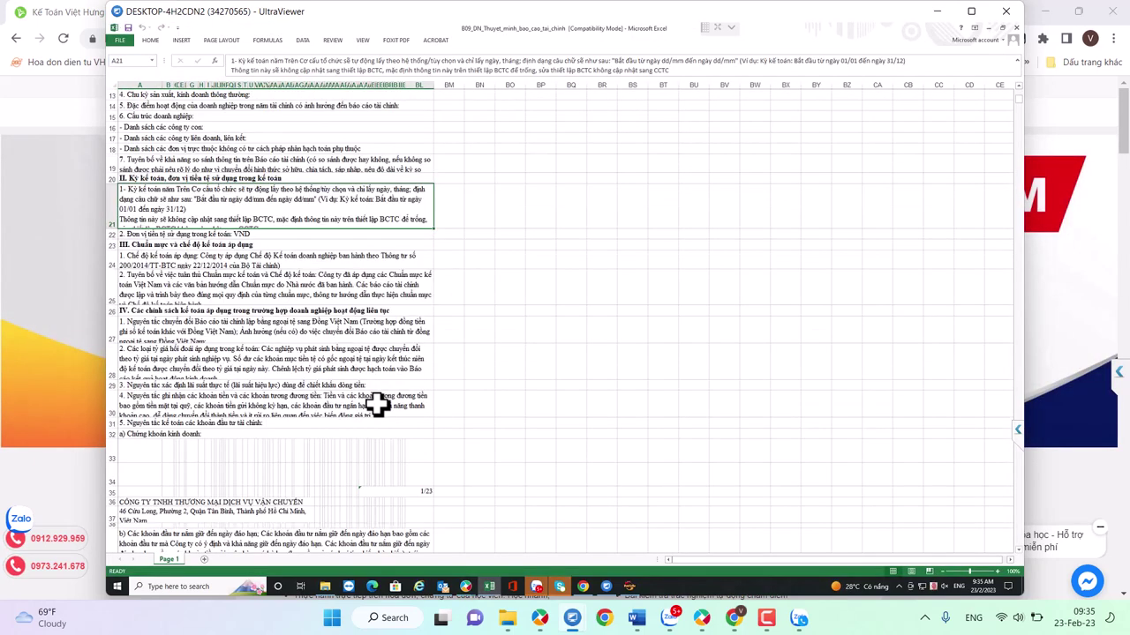
scroll(377, 404, down, 10)
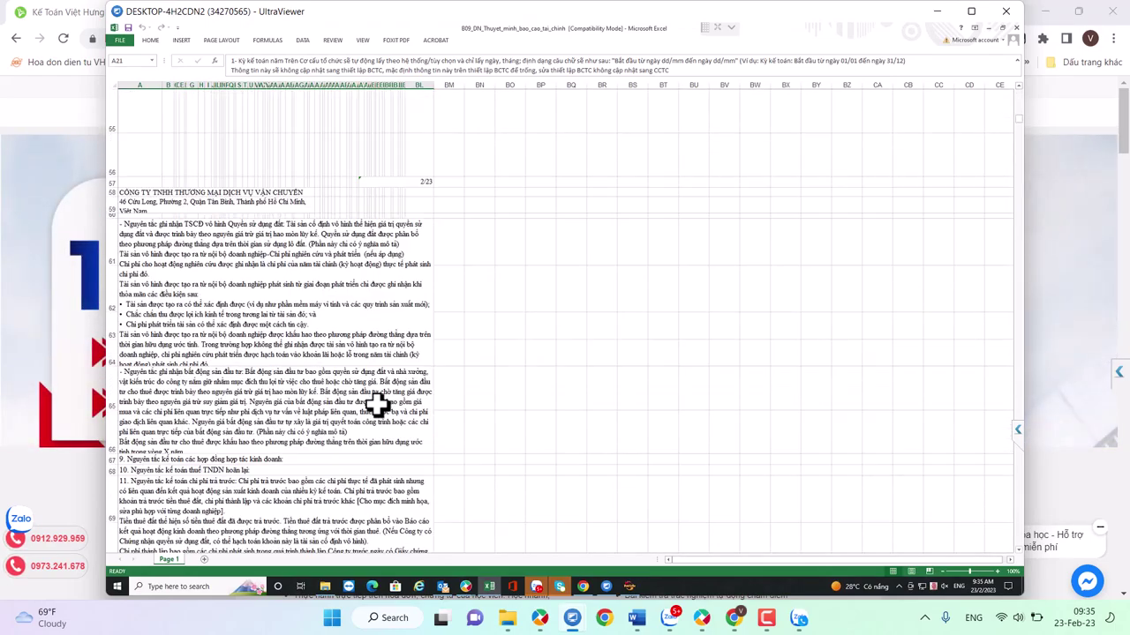
scroll(377, 405, down, 10)
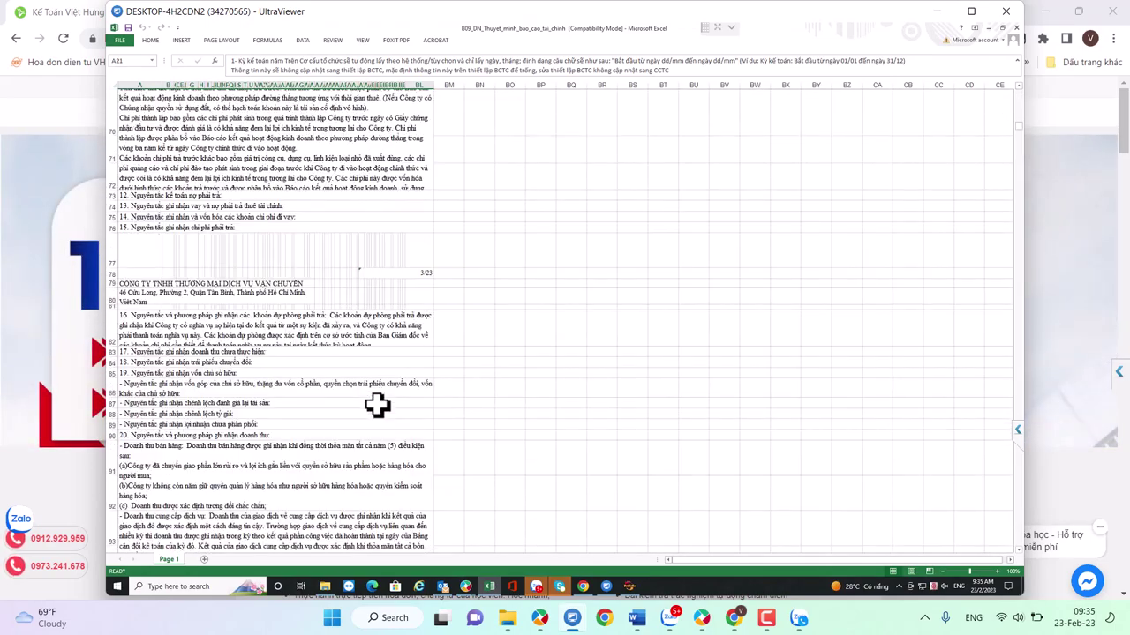
scroll(377, 404, down, 5)
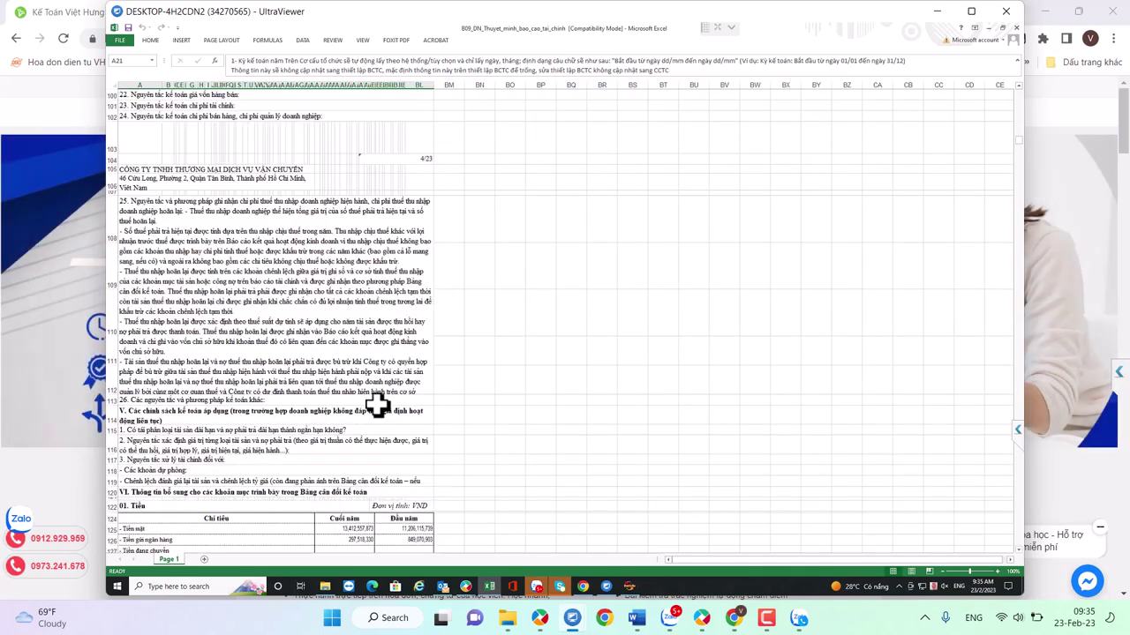
scroll(377, 404, down, 3)
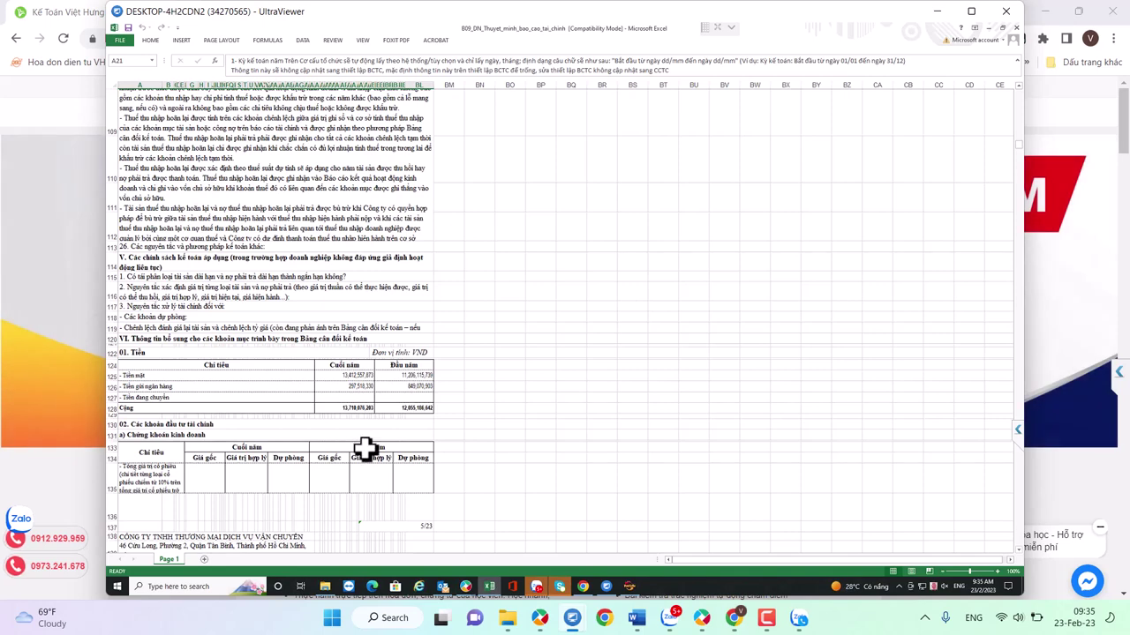
scroll(365, 449, down, 3)
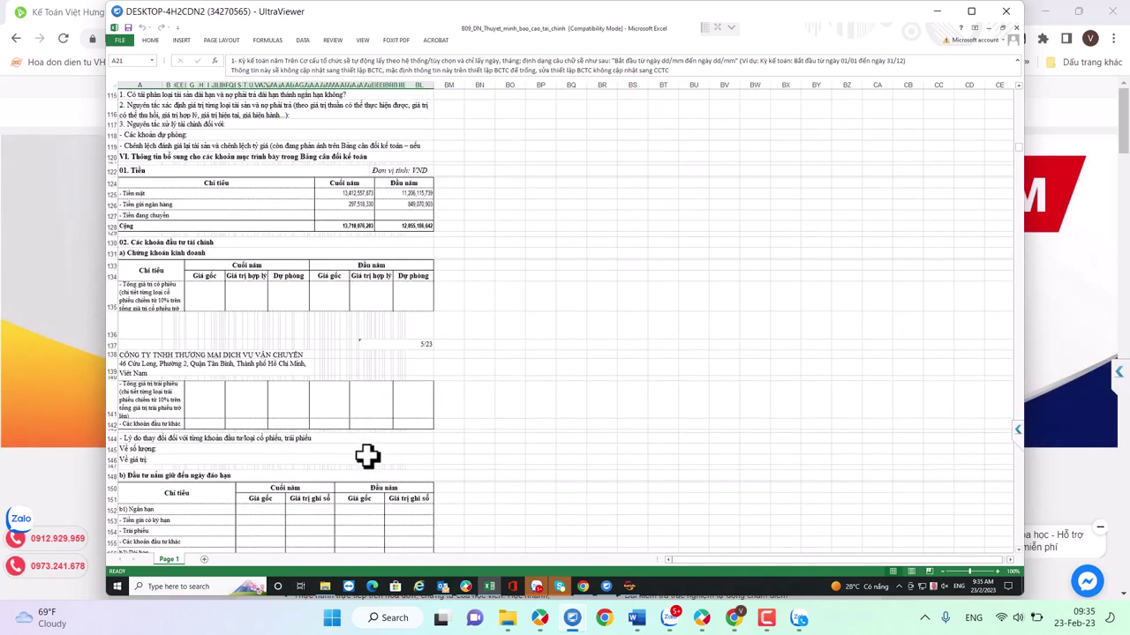
scroll(368, 455, down, 3)
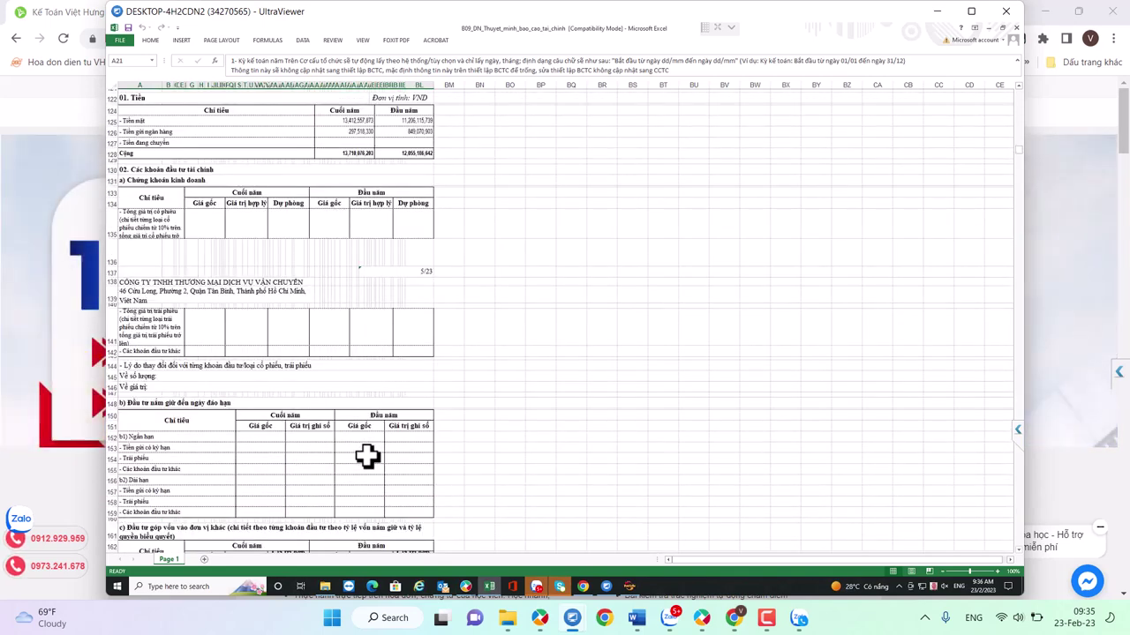
scroll(367, 456, down, 2)
scroll(367, 455, up, 3)
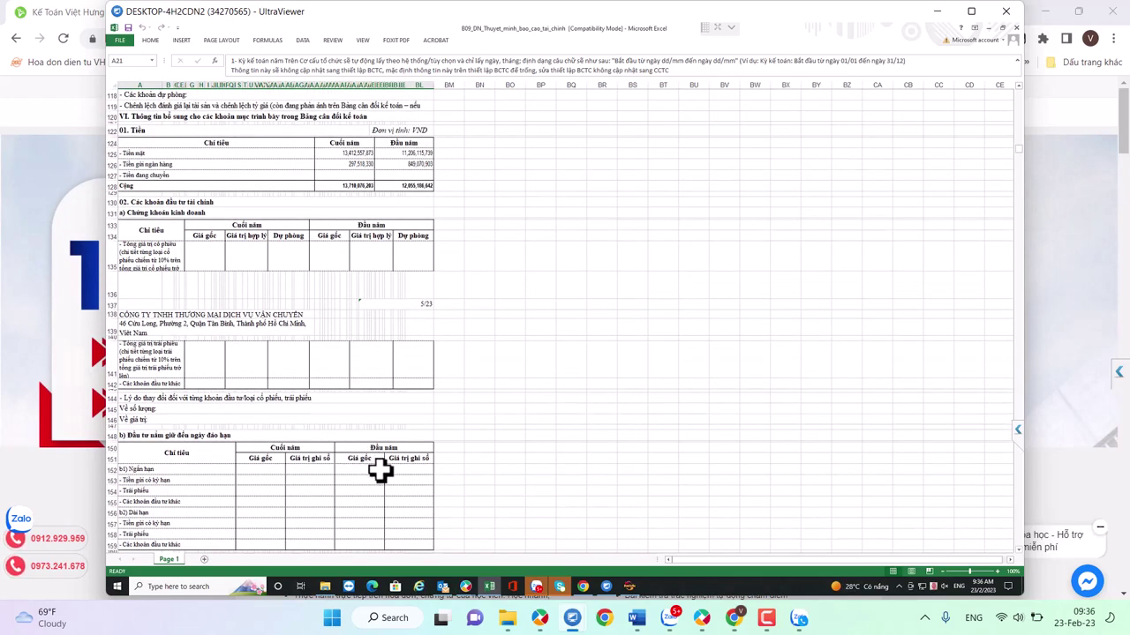
Examine the year-end and opening figures for customer receivables in section 03 and other receivables in section 04
scroll(367, 456, down, 10)
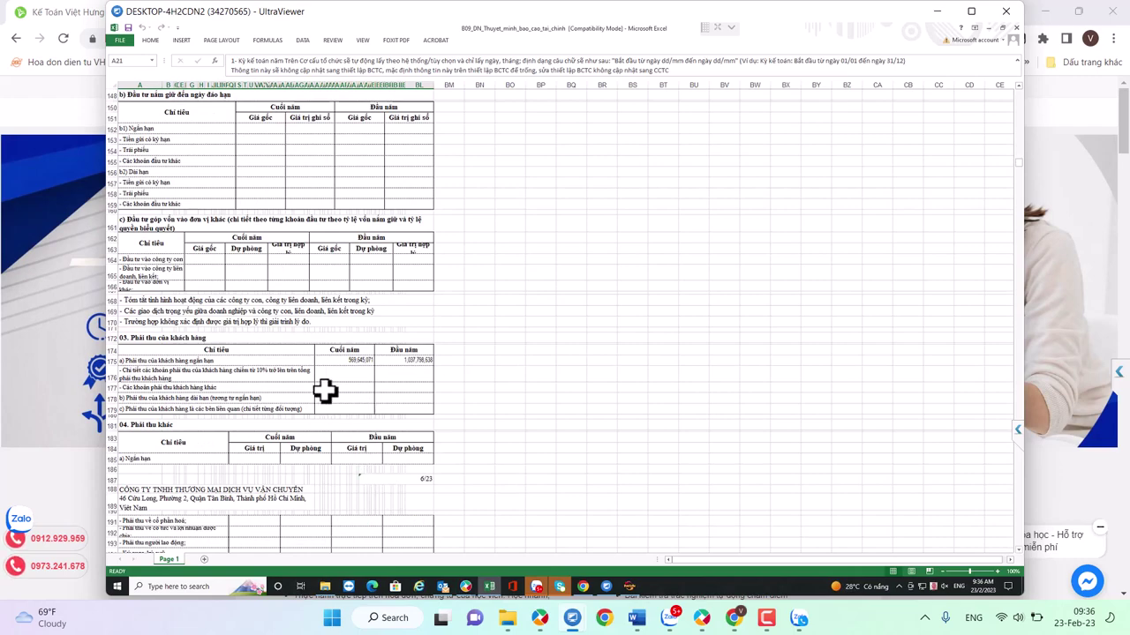
scroll(418, 443, down, 5)
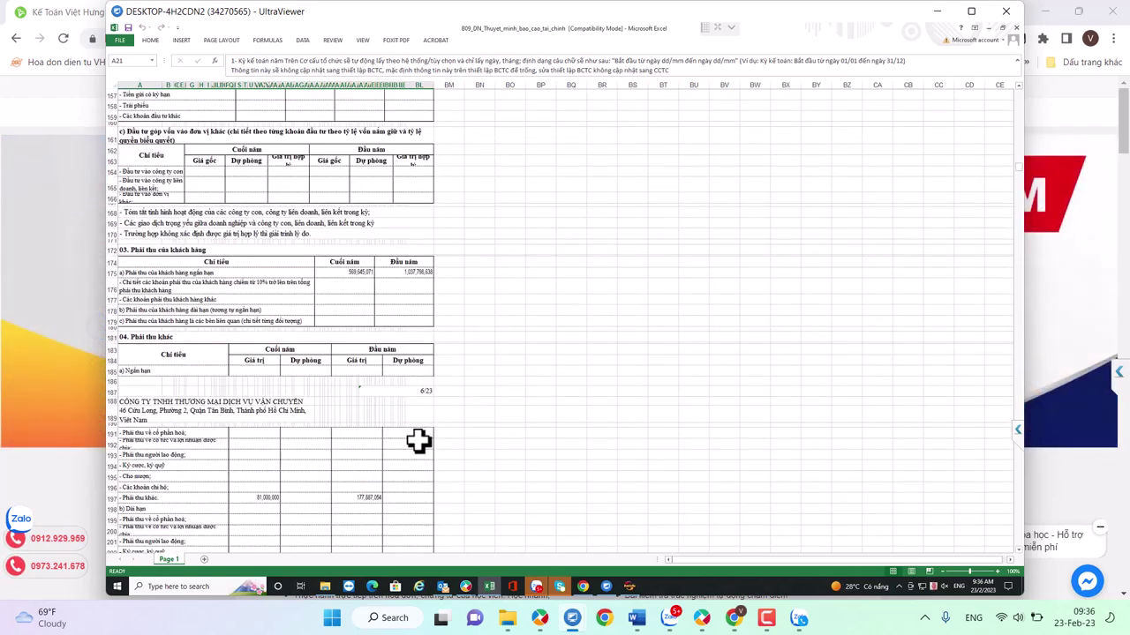
scroll(418, 444, down, 1)
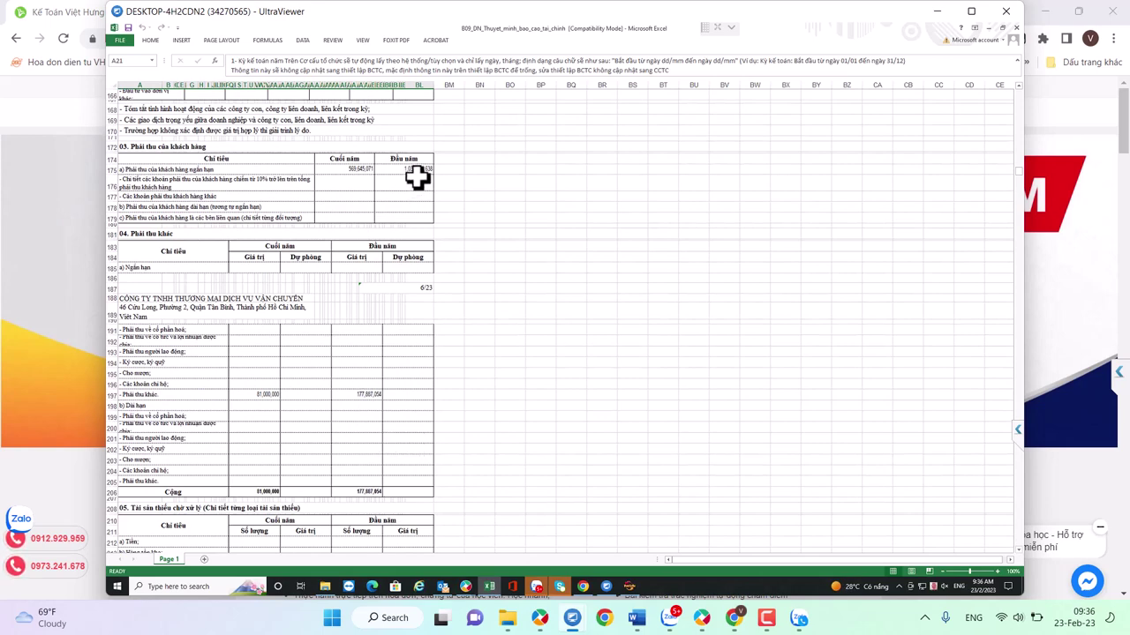
click(408, 397)
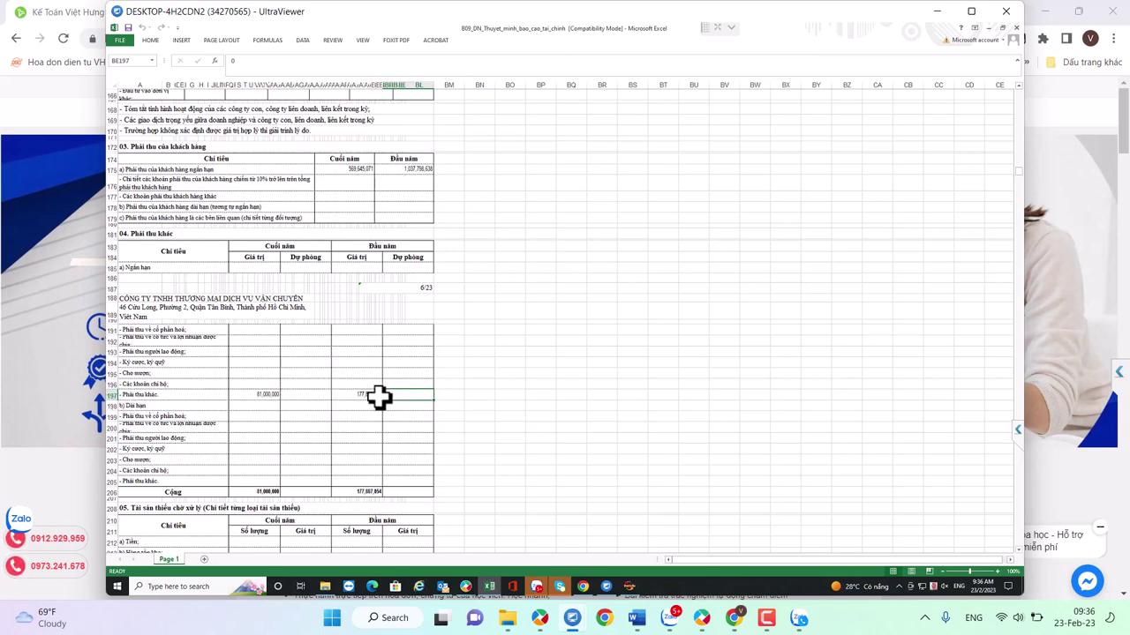
click(259, 396)
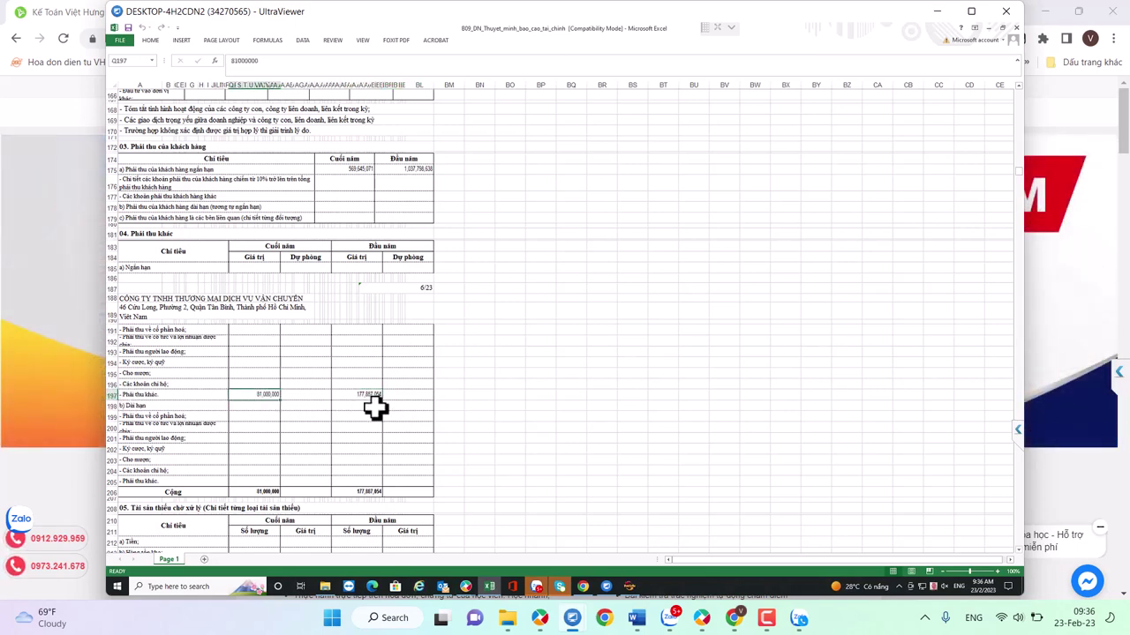
scroll(419, 446, down, 6)
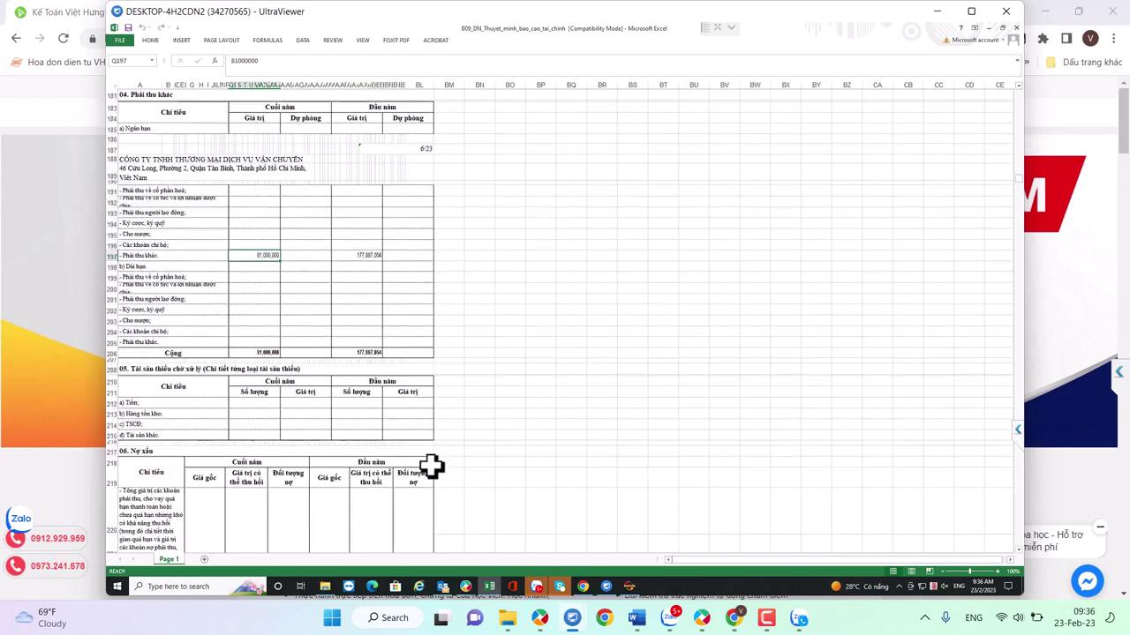
Review the remaining notes from bad debts and inventory through fixed assets, taxes payable in section 17 and owner's equity
scroll(430, 467, down, 10)
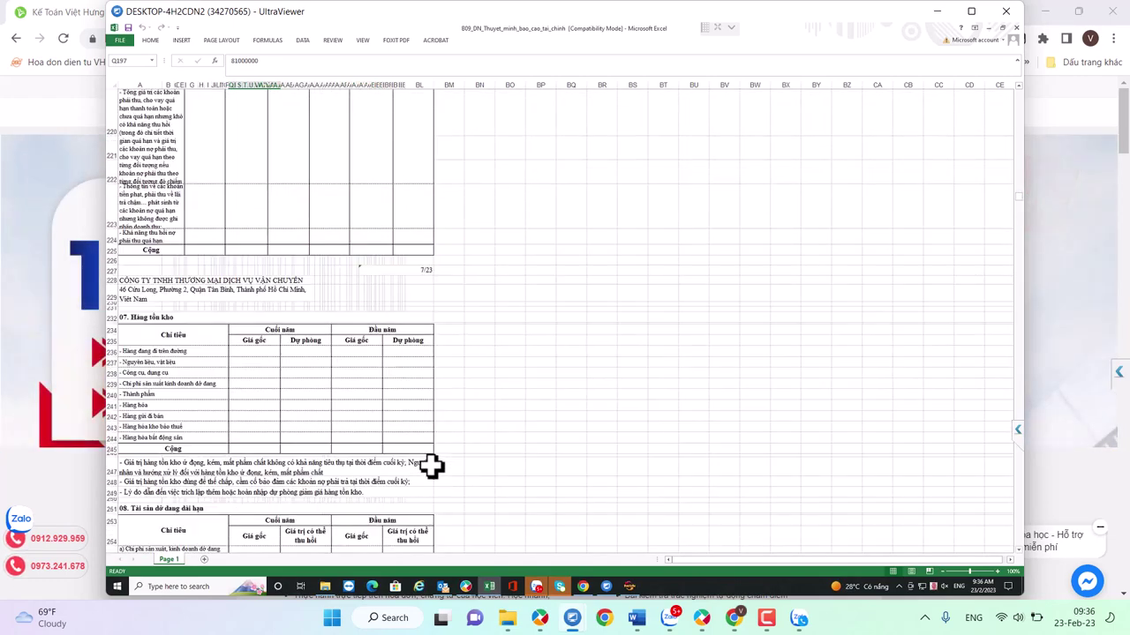
scroll(430, 467, down, 12)
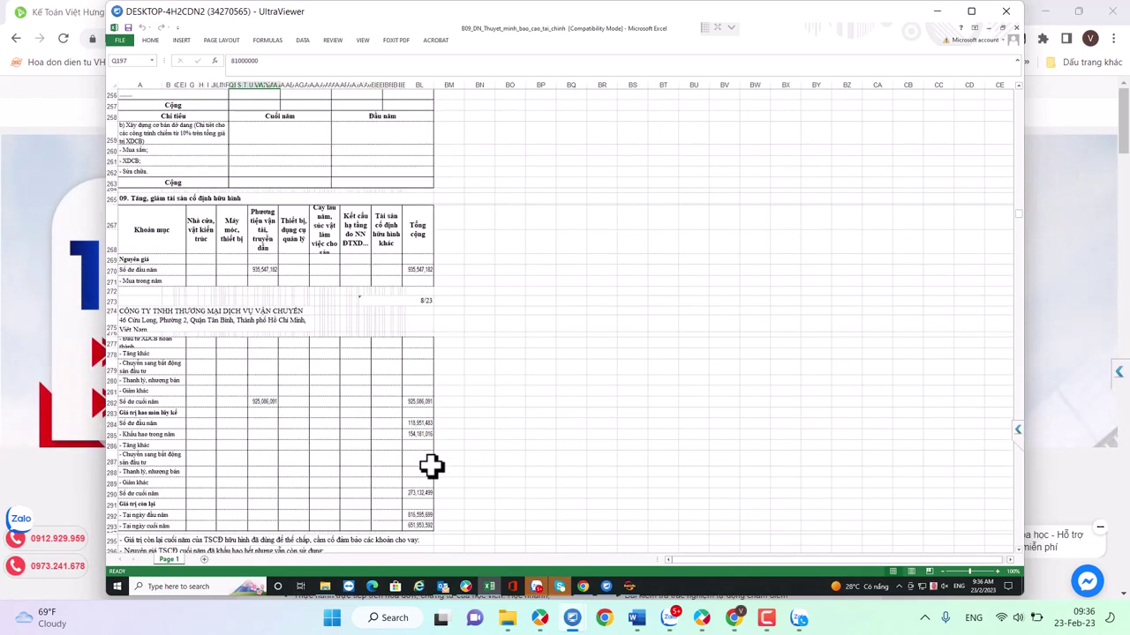
scroll(431, 467, down, 19)
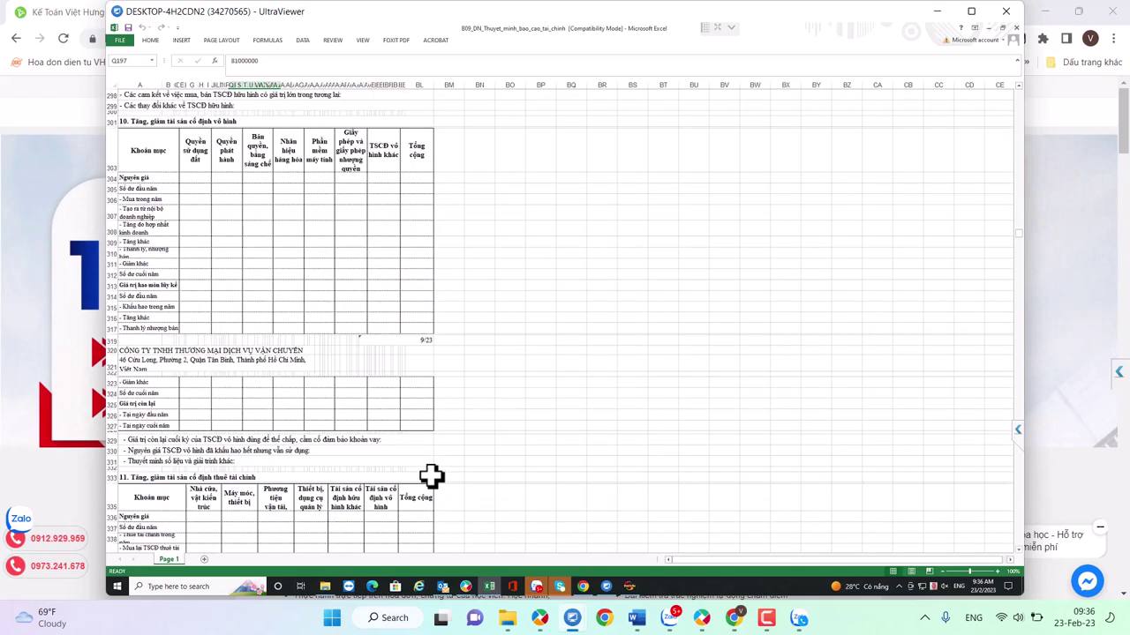
scroll(431, 478, down, 20)
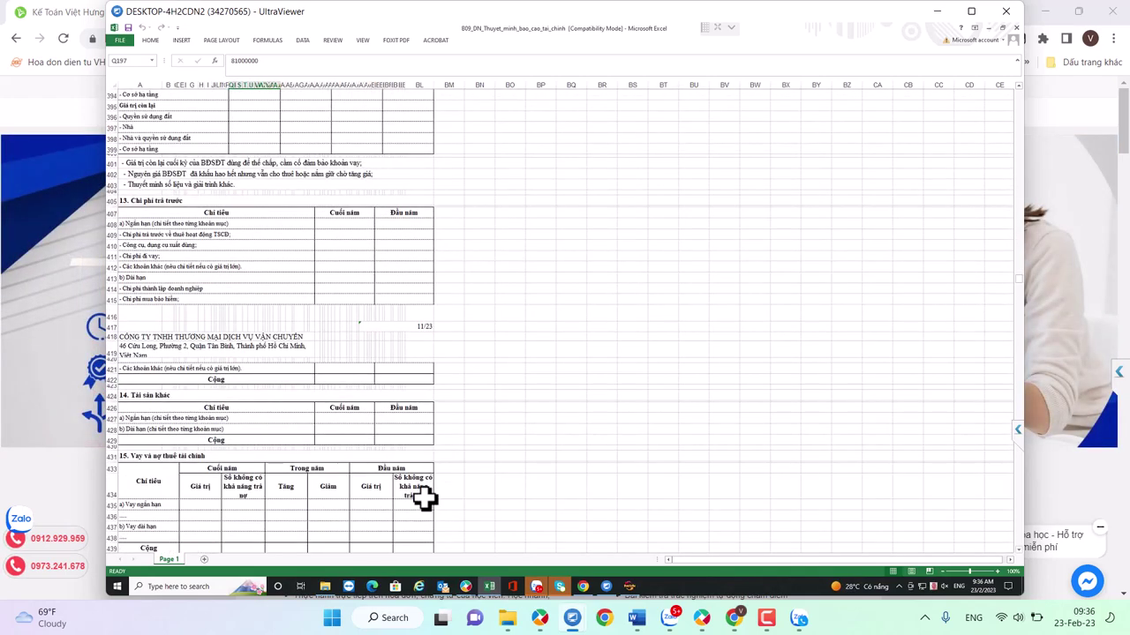
scroll(424, 499, down, 9)
scroll(424, 503, down, 9)
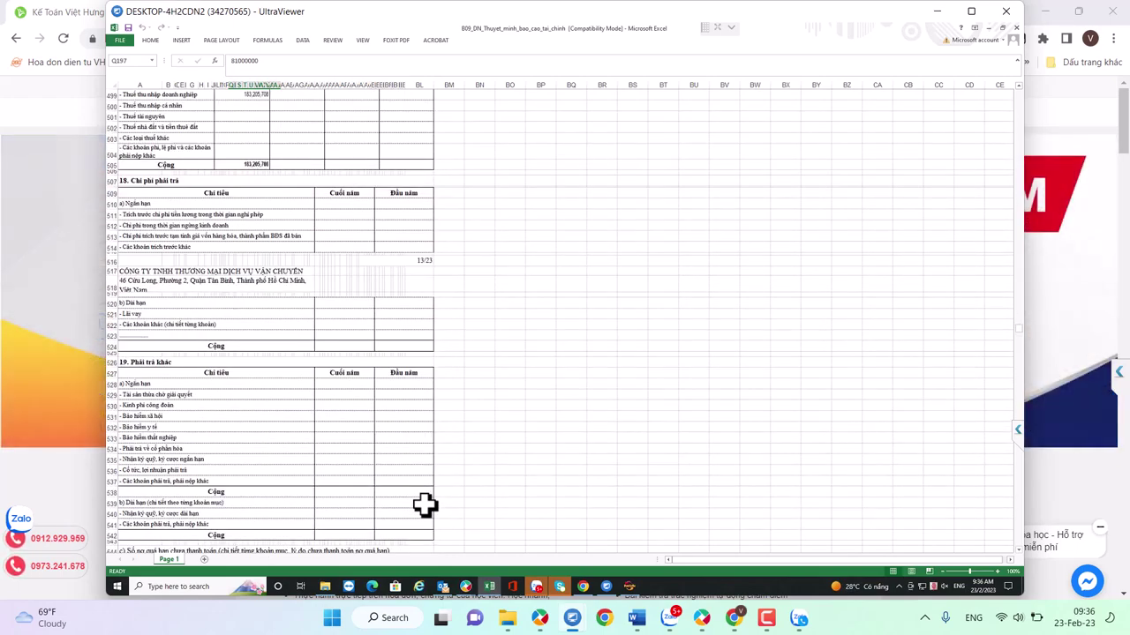
scroll(425, 505, up, 10)
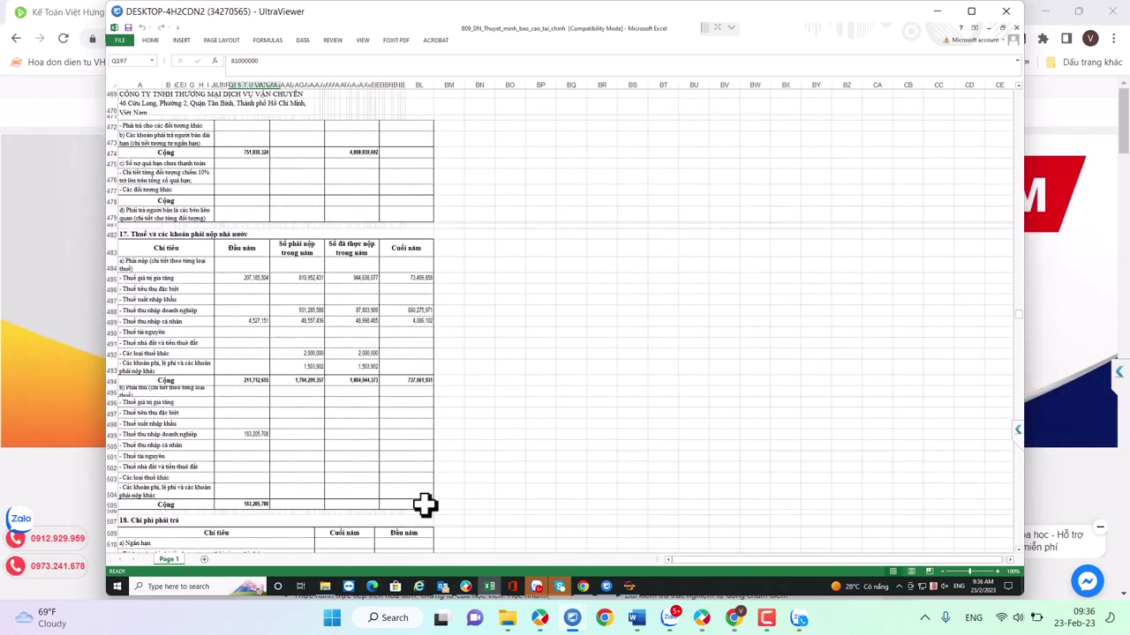
scroll(425, 504, down, 20)
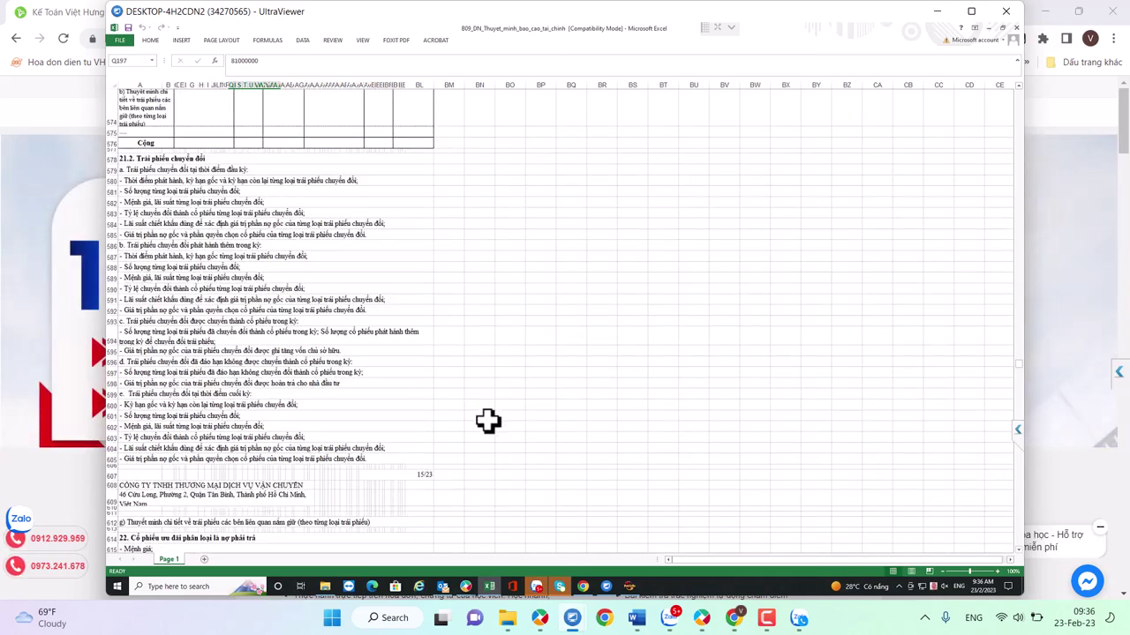
scroll(598, 477, down, 20)
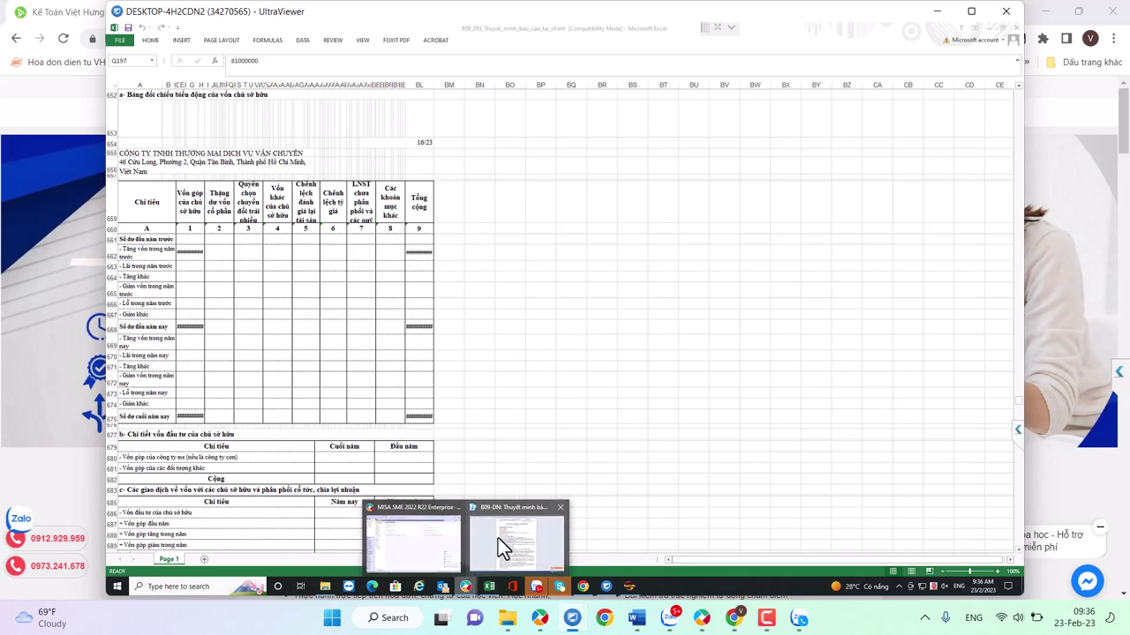
Return to MISA SME, close the B09-DN report preview and open the voucher renumbering tool
click(498, 539)
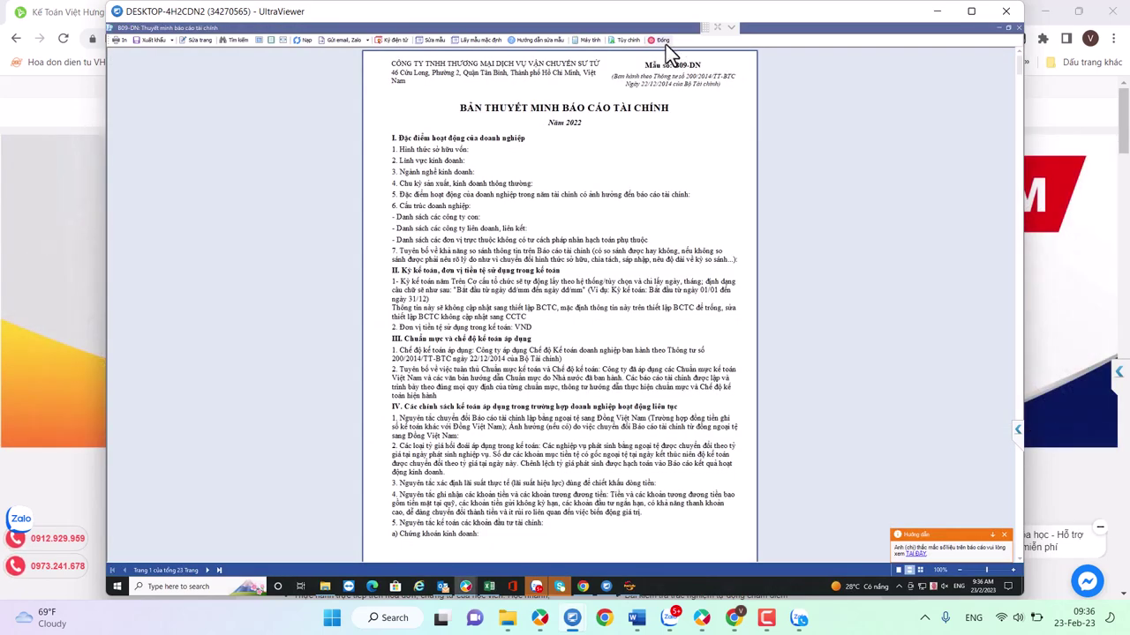
click(664, 41)
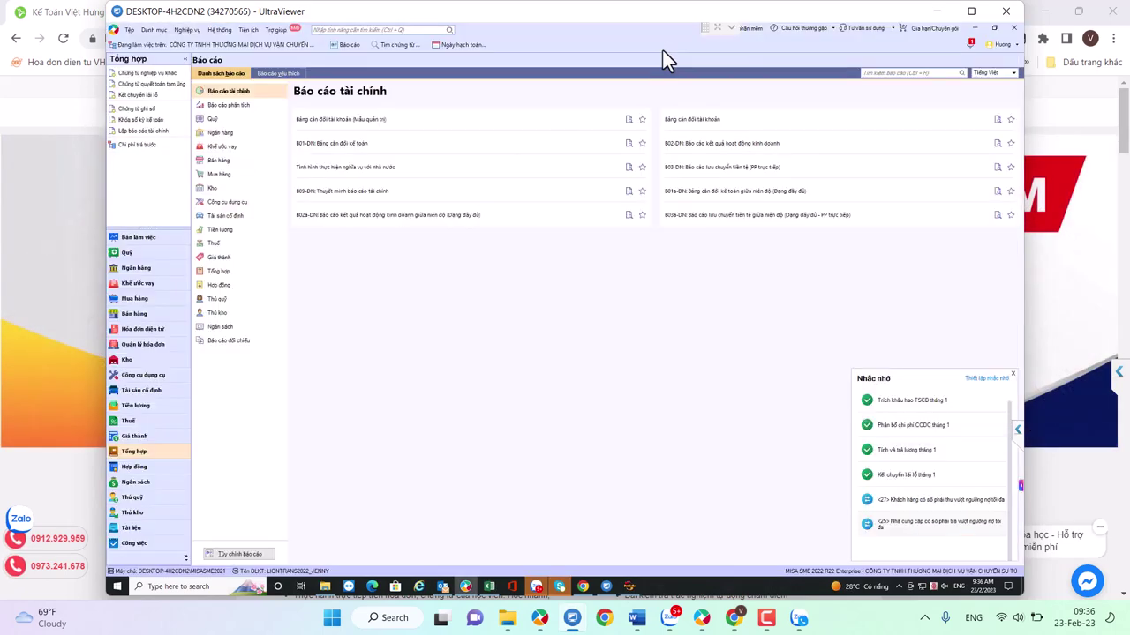
click(249, 30)
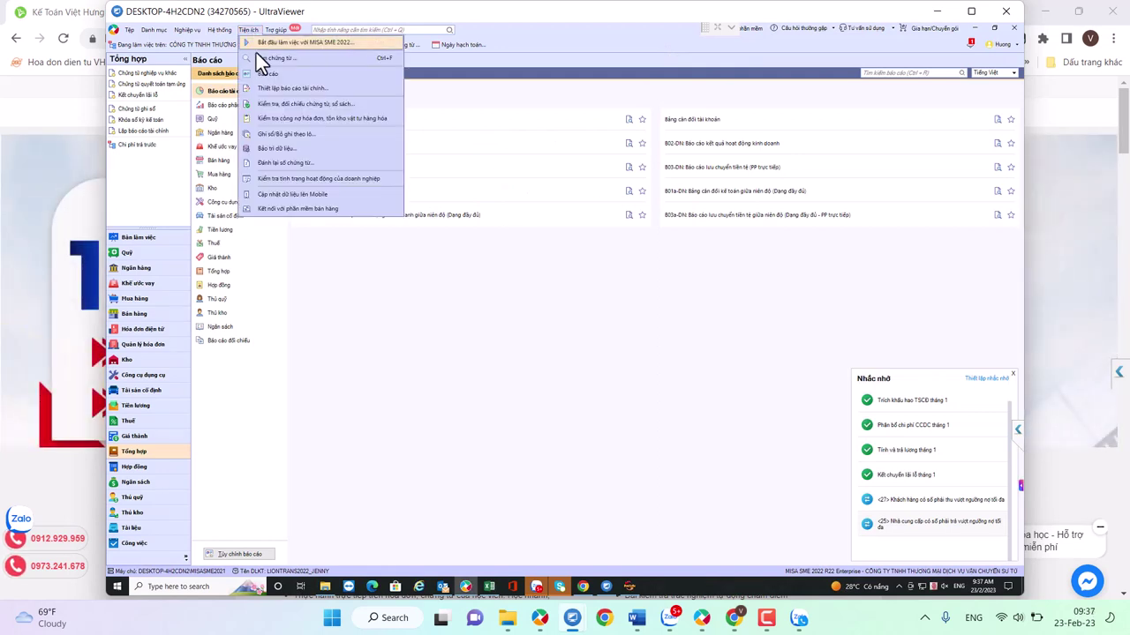
click(287, 163)
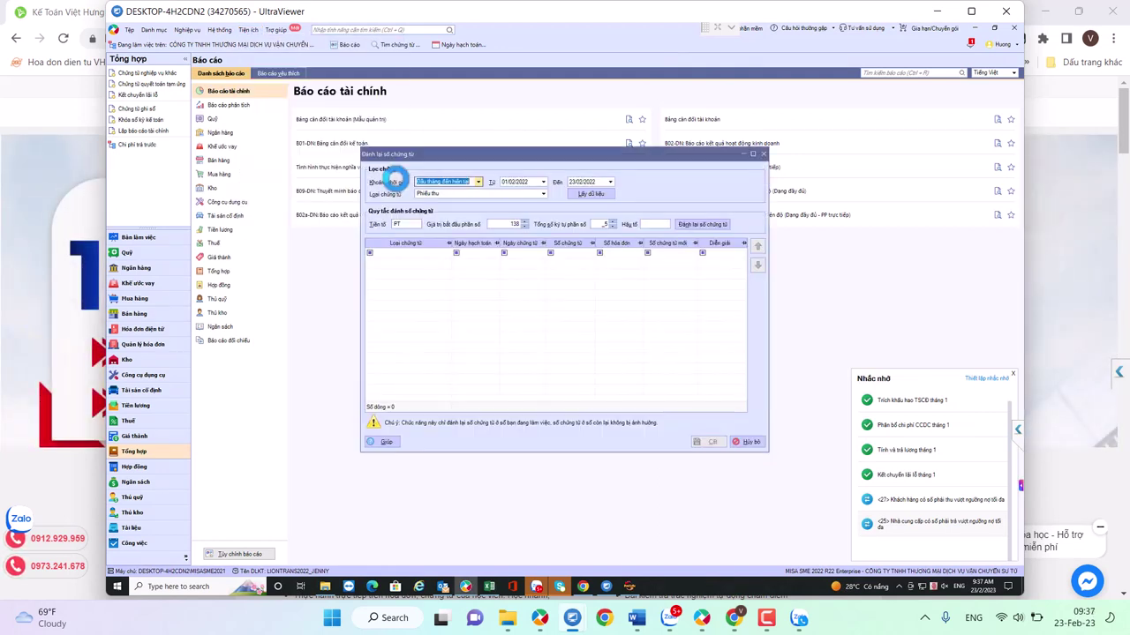
Set the renumbering filter to the period Năm nay, keeping Phiếu thu as the voucher type
click(478, 182)
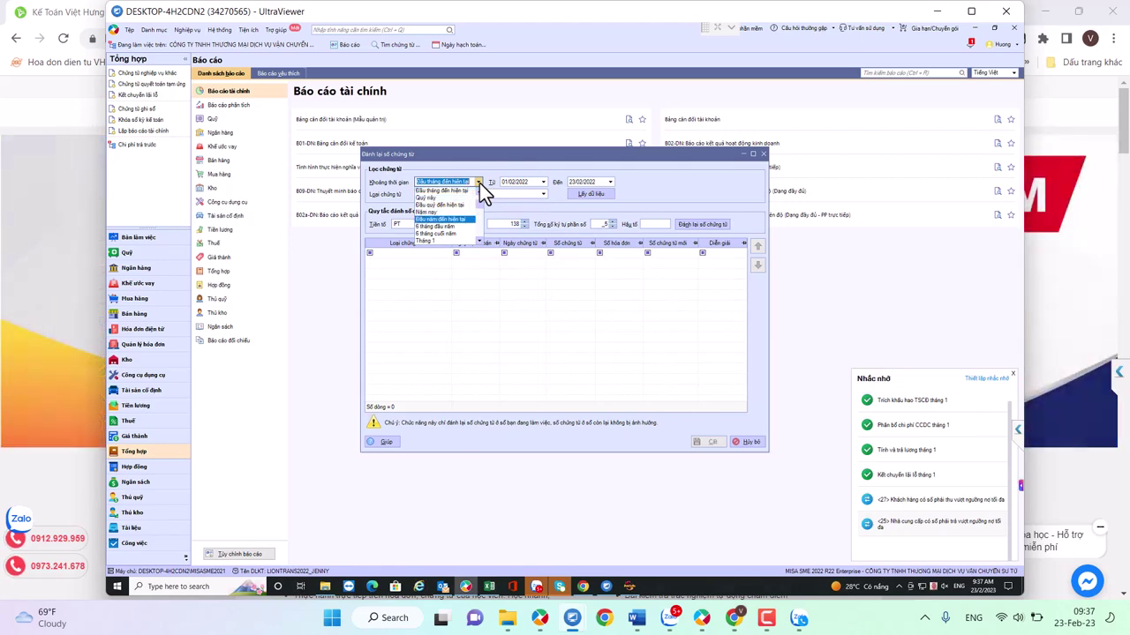
key(Down)
key(Down)
key(Down)
key(Return)
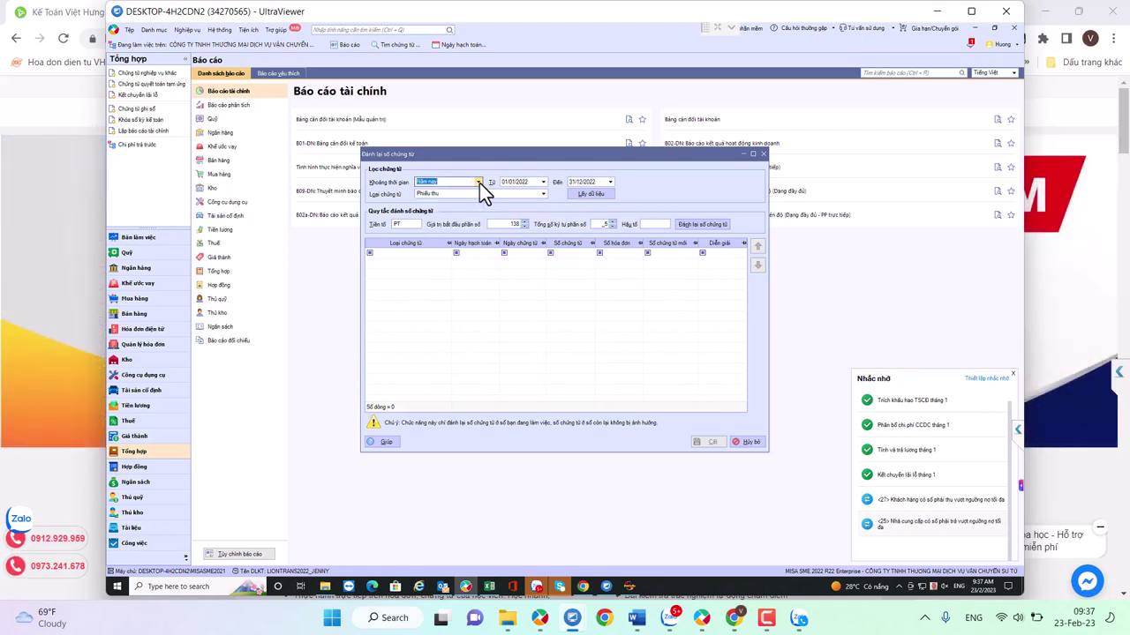
key(Tab)
key(alt+Down)
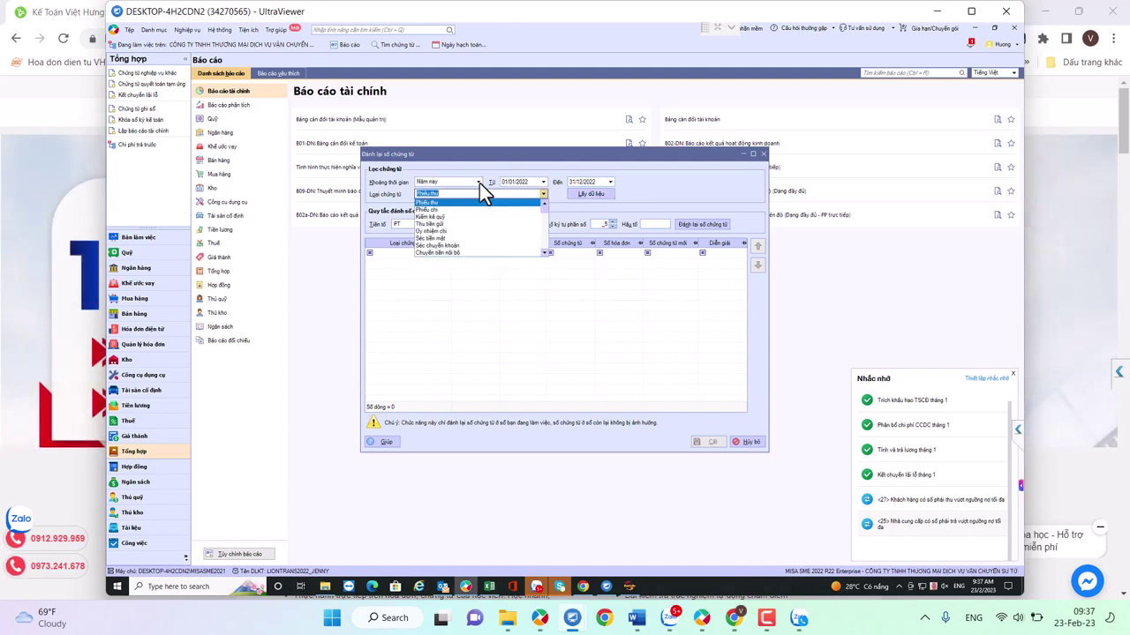
click(481, 186)
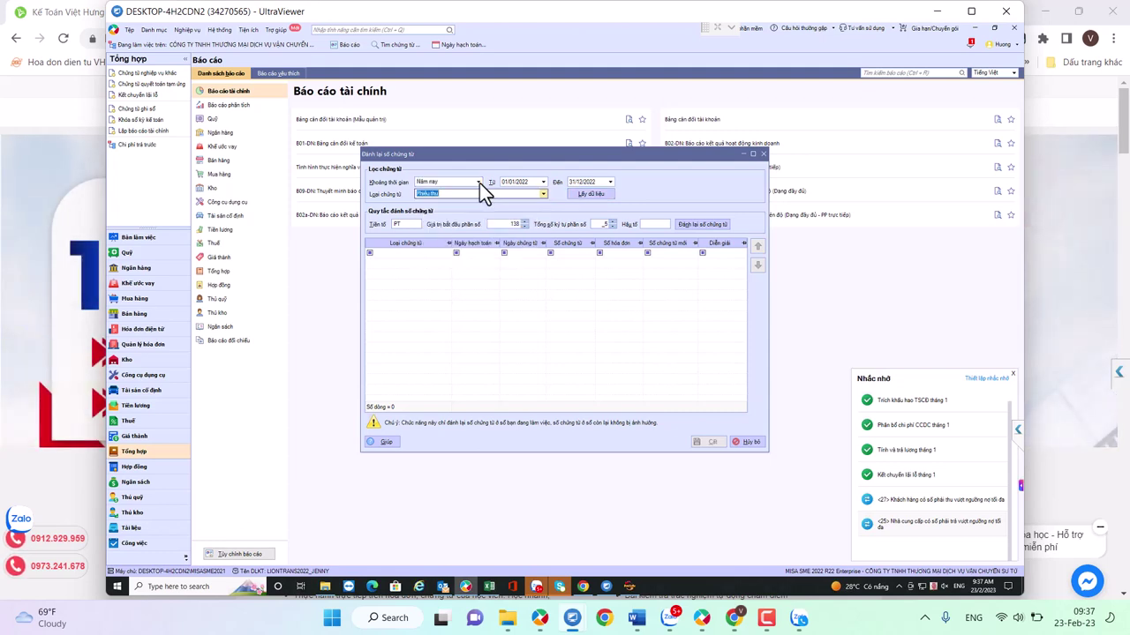
click(481, 187)
click(479, 182)
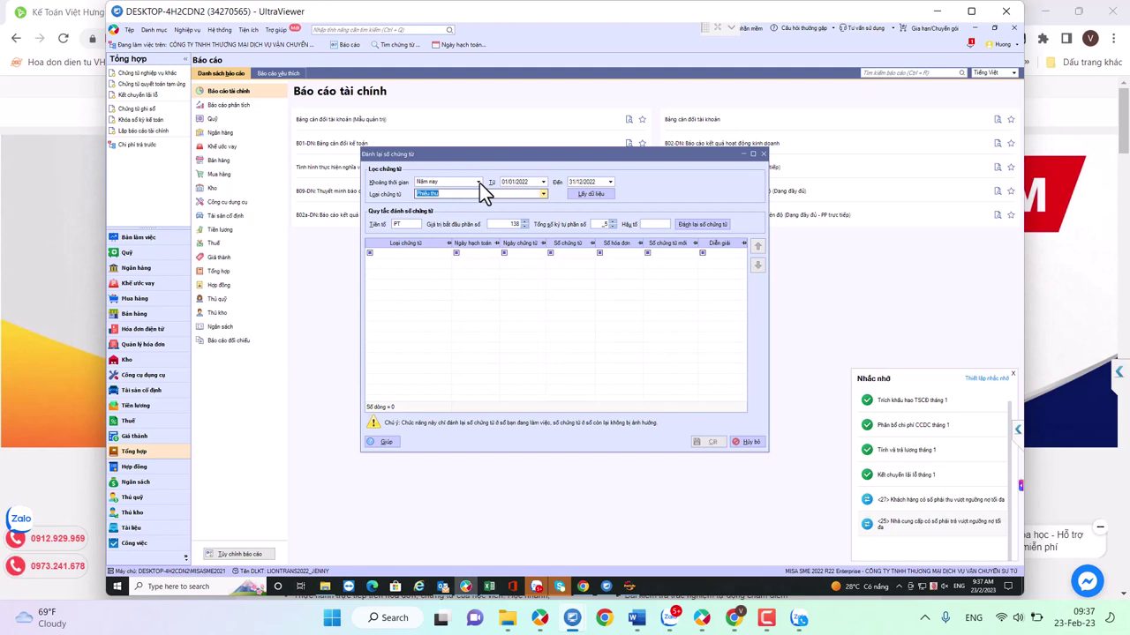
Set the numbering rule to start at 1 with the prefix 22PT, keeping five characters for the numeric part
click(500, 226)
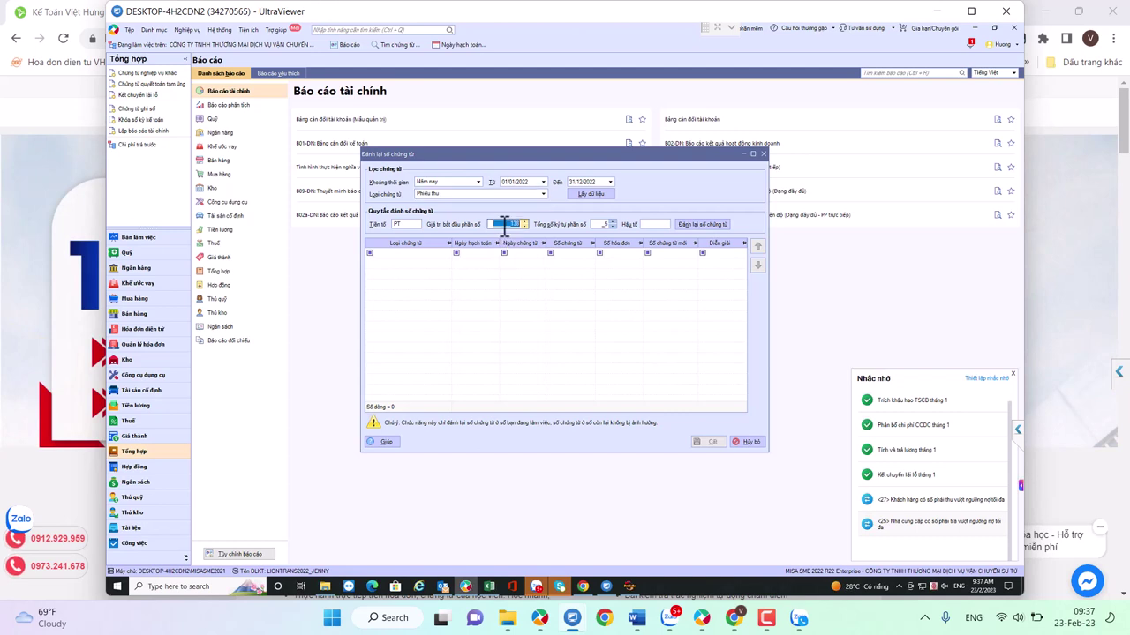
text(1)
click(396, 226)
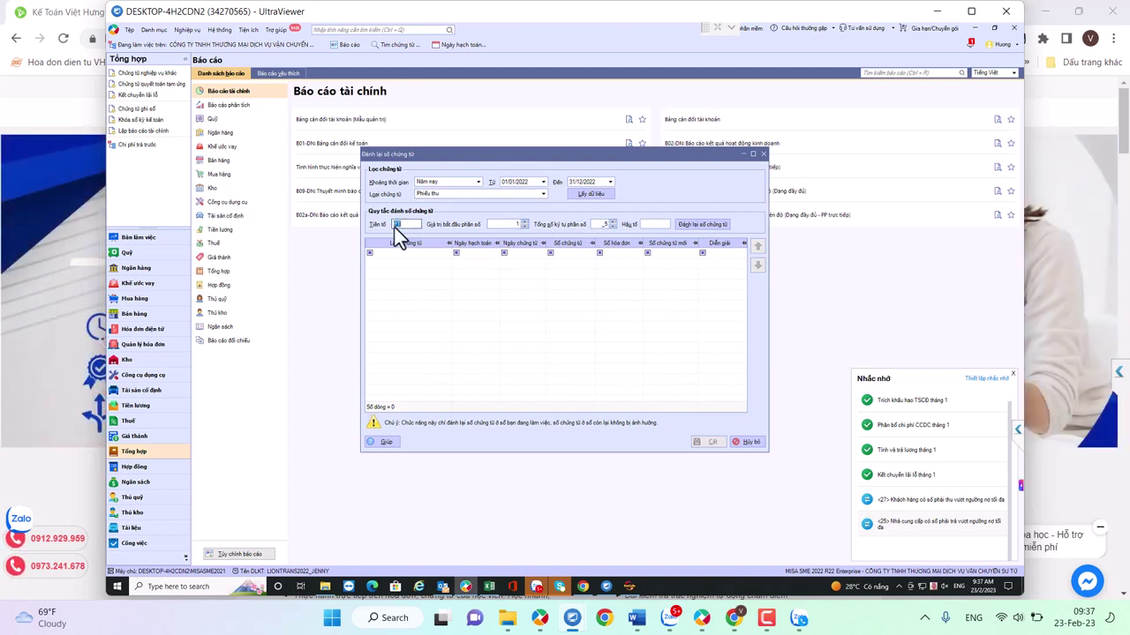
text(PT)
text(22)
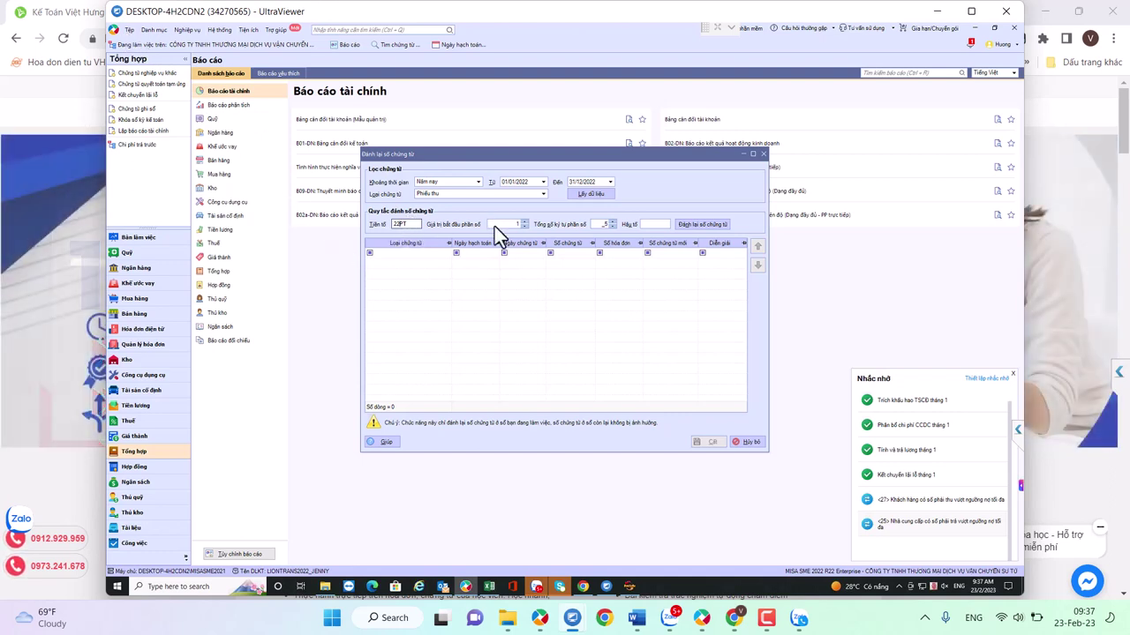
click(611, 221)
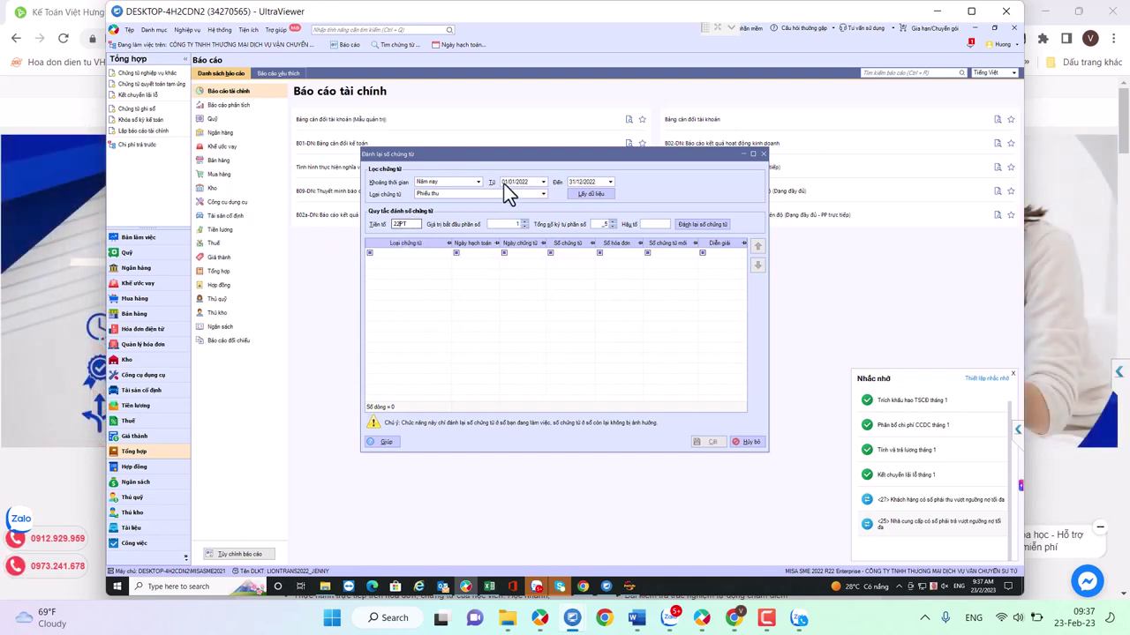
click(511, 227)
click(597, 226)
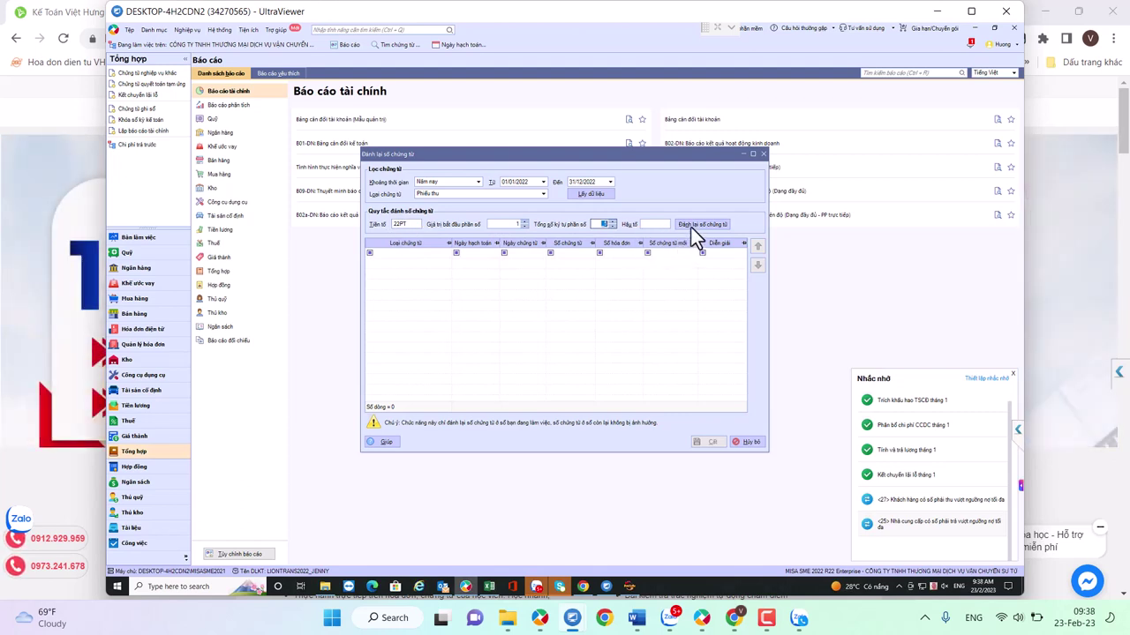
Load the year's Phiếu thu vouchers, renumber them by the new rule and save the new numbers
click(608, 201)
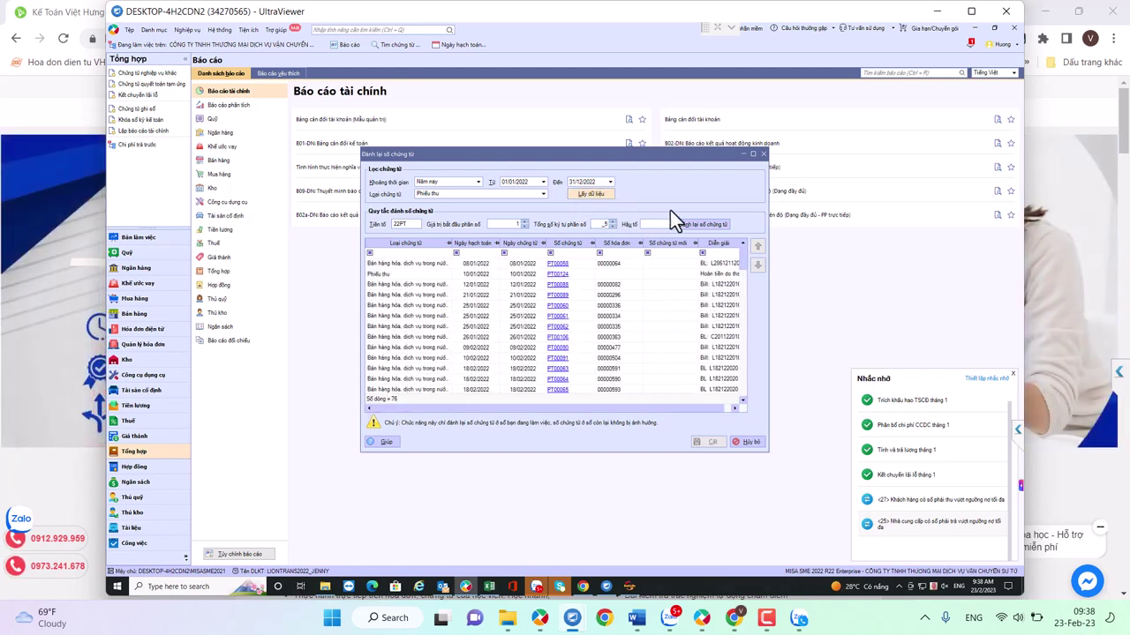
click(695, 225)
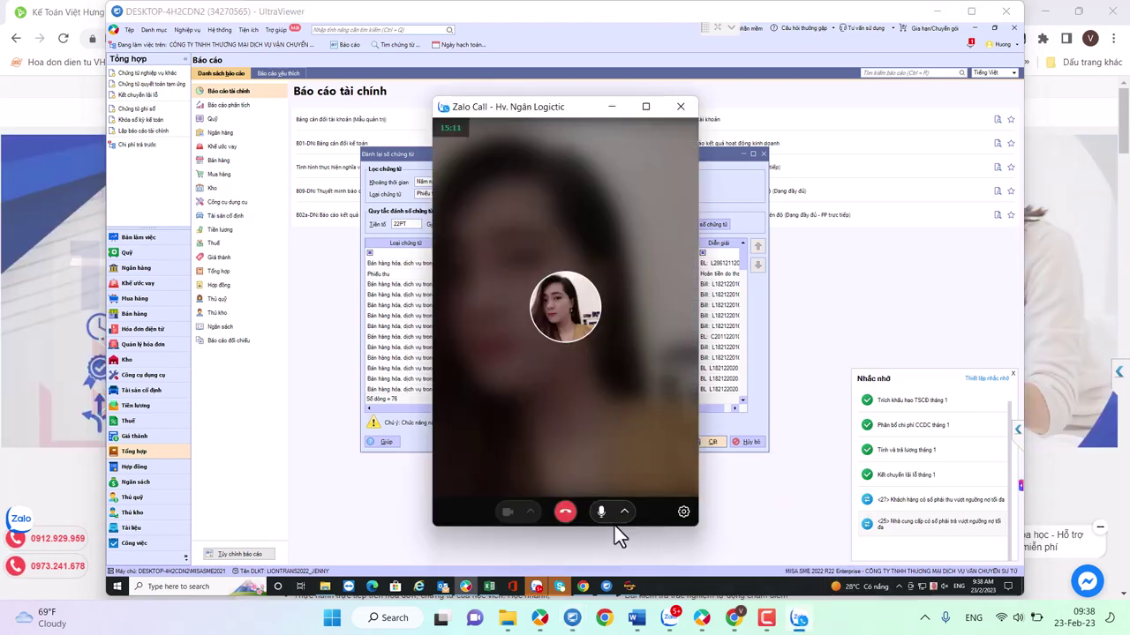
click(600, 513)
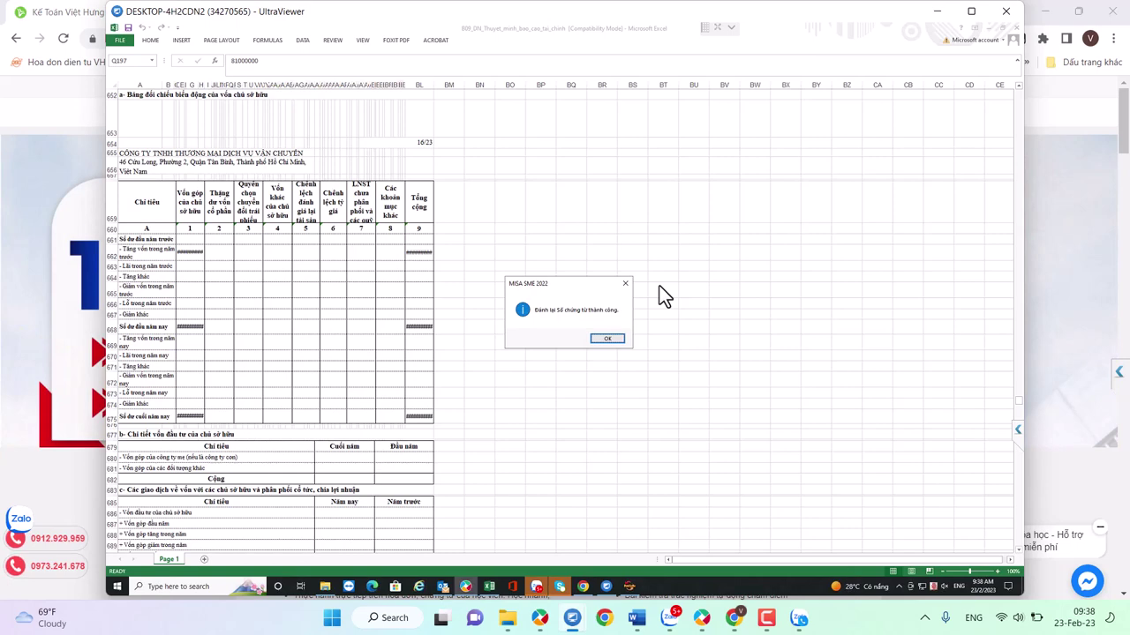
key(Return)
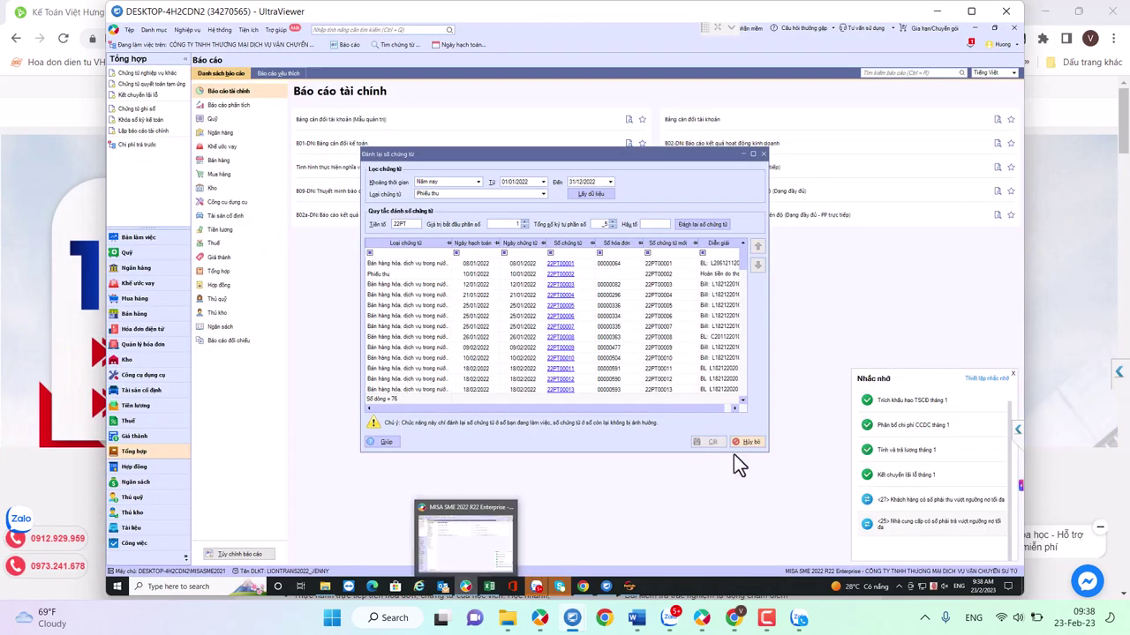
Look through the other voucher types available for renumbering, from Phiếu chi to Khế ước vay, and close the renumbering tool
click(542, 193)
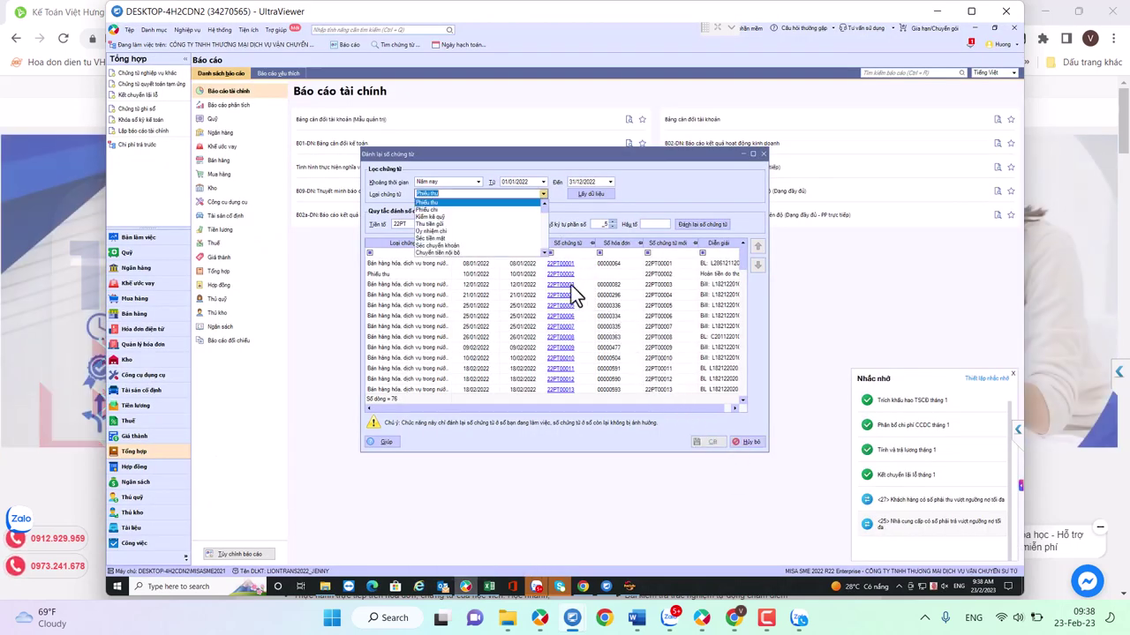
scroll(474, 234, down, 5)
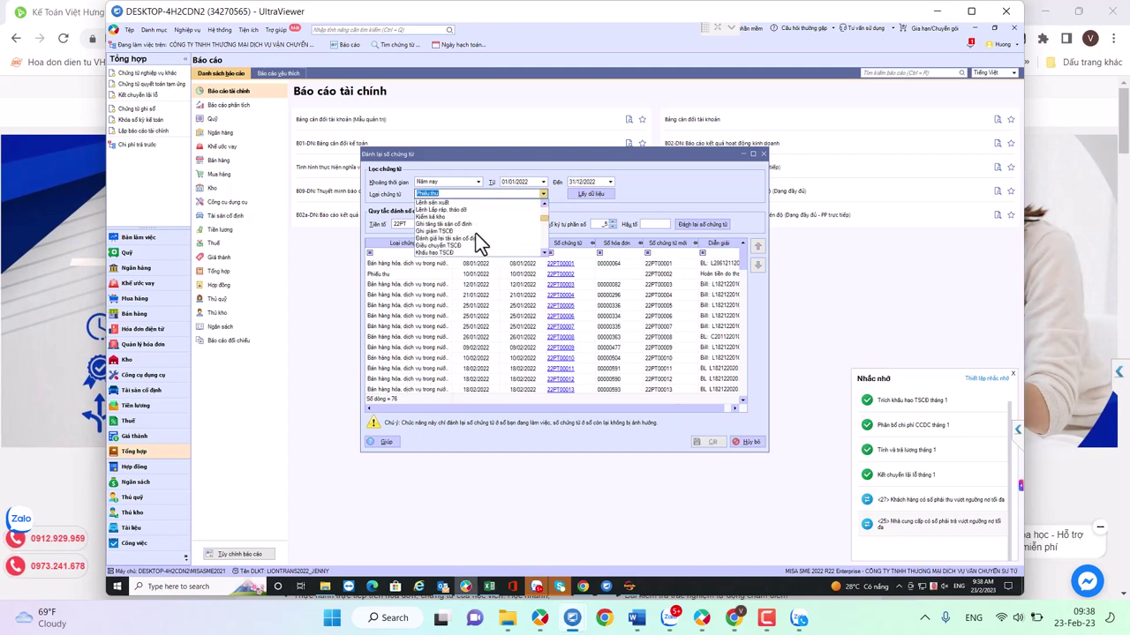
scroll(476, 233, down, 5)
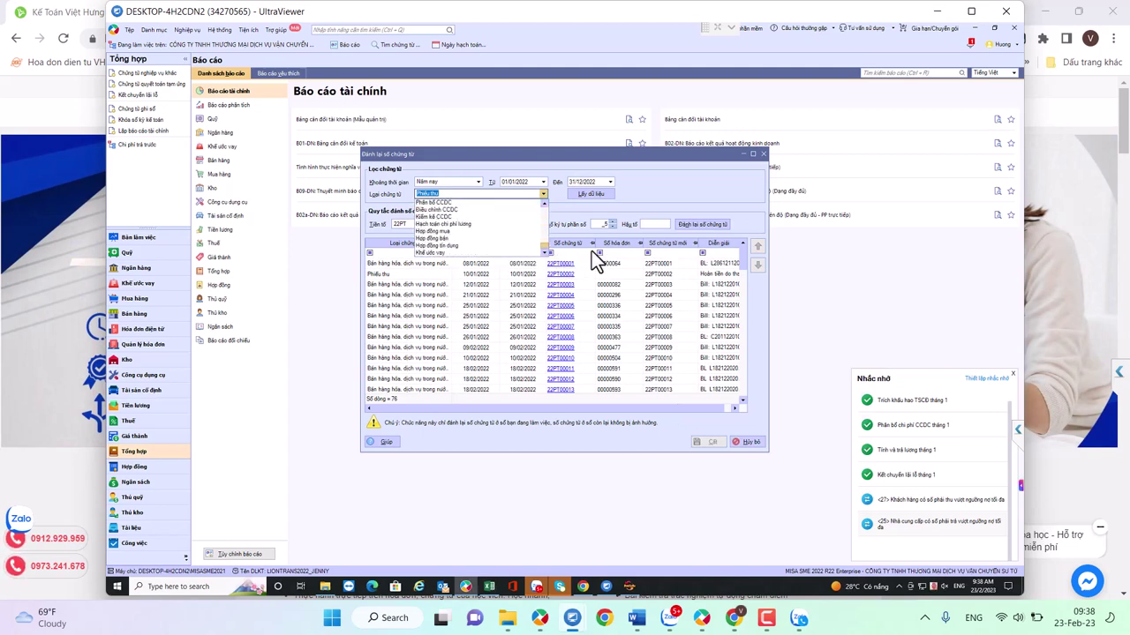
scroll(441, 252, up, 10)
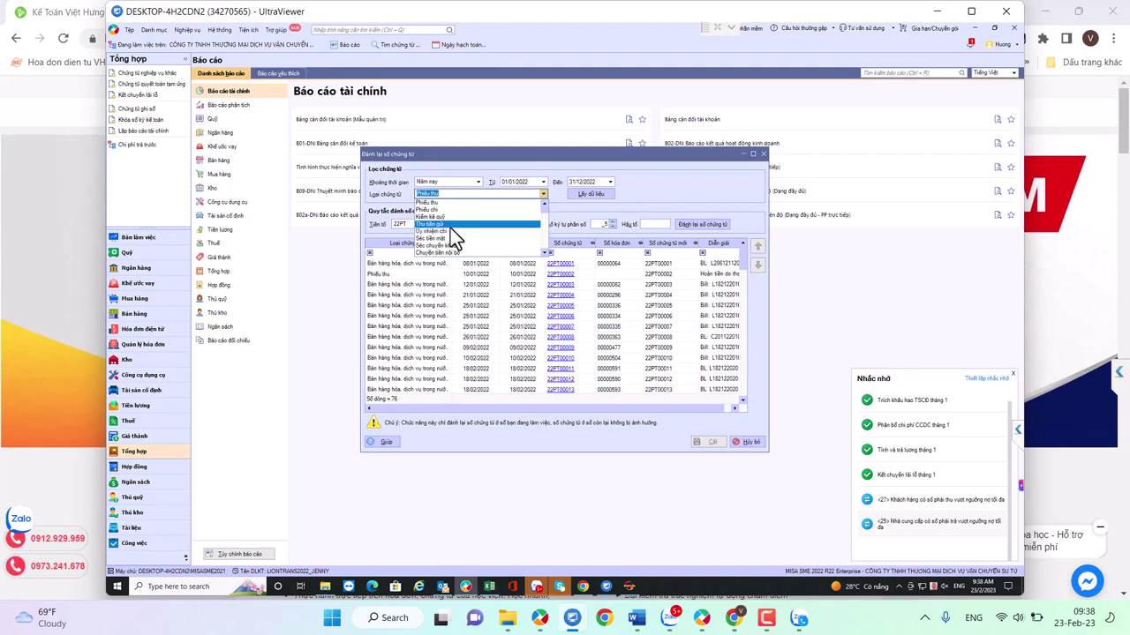
click(663, 298)
click(749, 443)
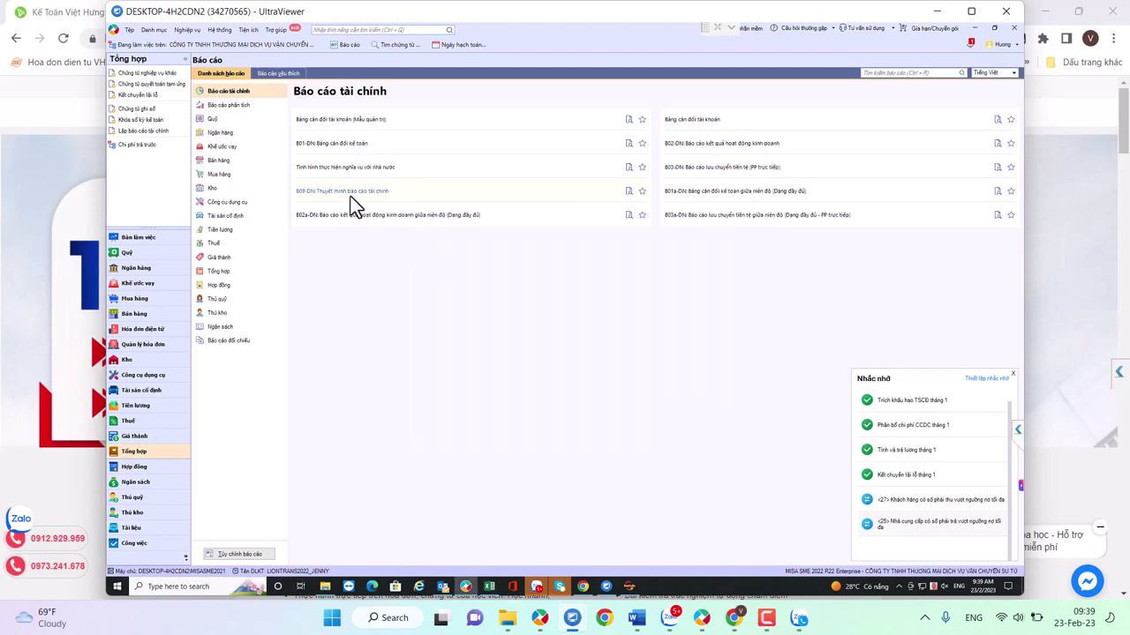
Go to the Tổng hợp reports, check the Sổ chi tiết tài khoản theo đối tượng parameters with the period Năm nay, and cancel
click(350, 46)
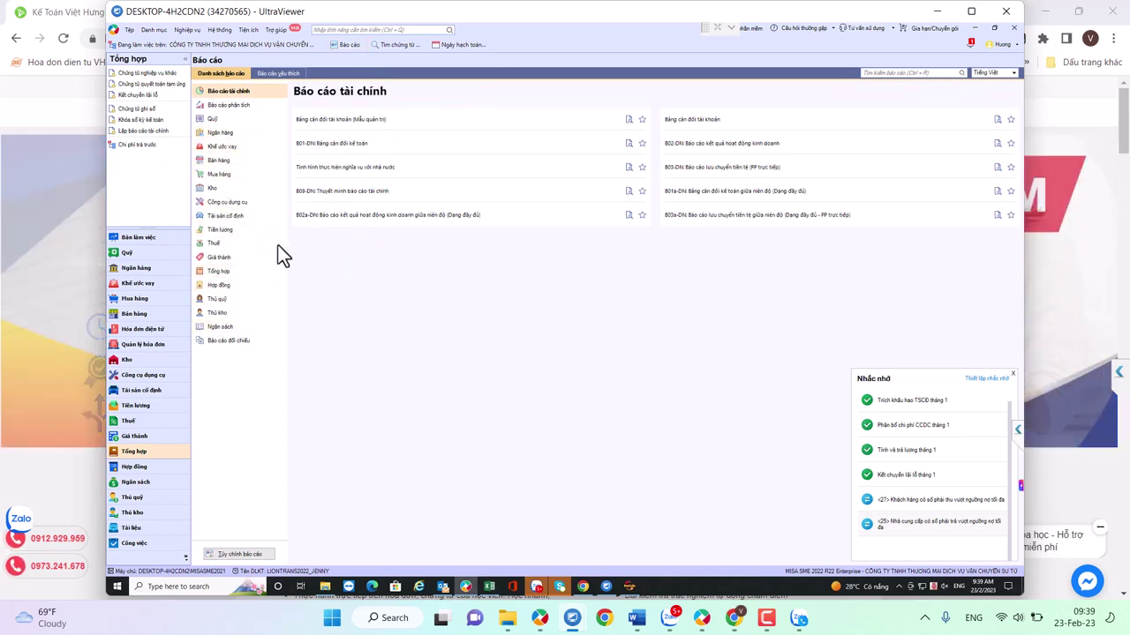
click(227, 275)
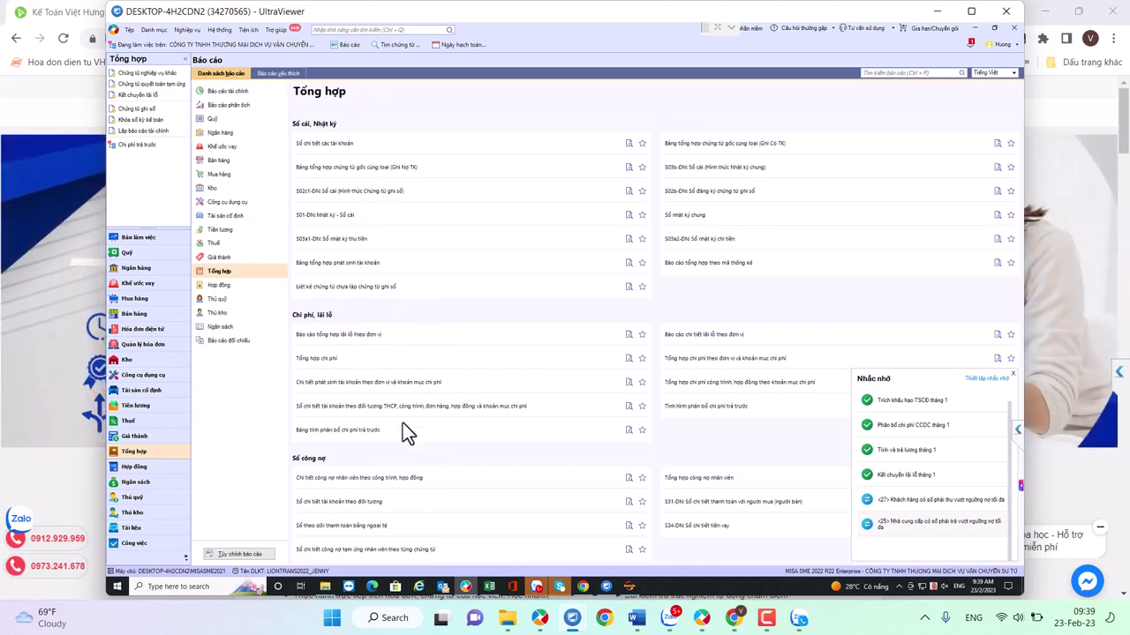
click(383, 499)
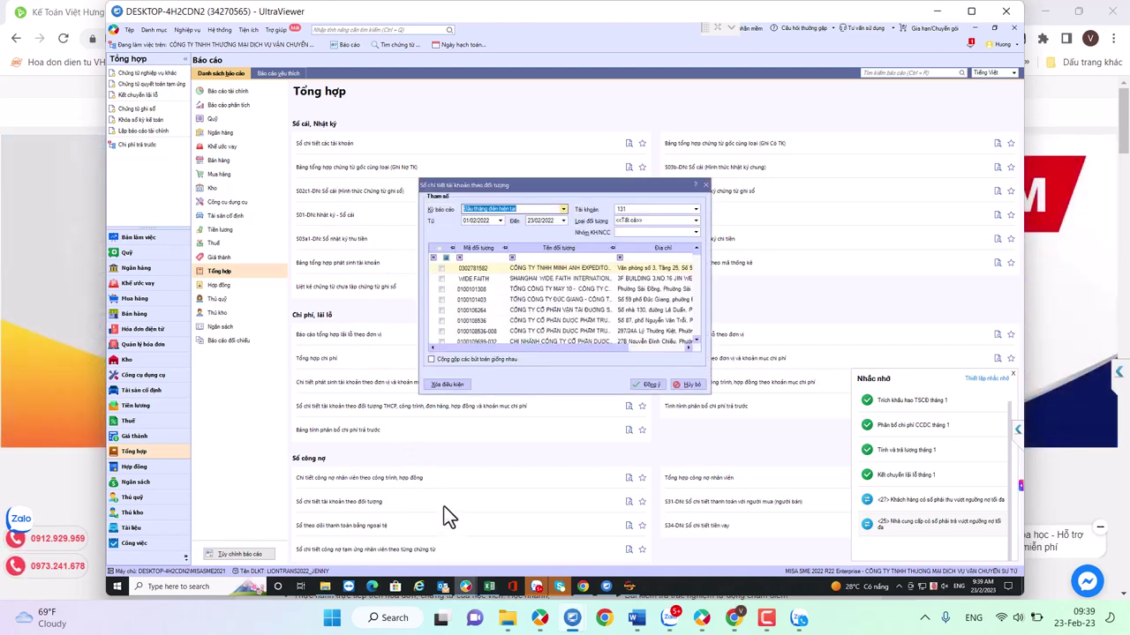
click(563, 213)
click(494, 239)
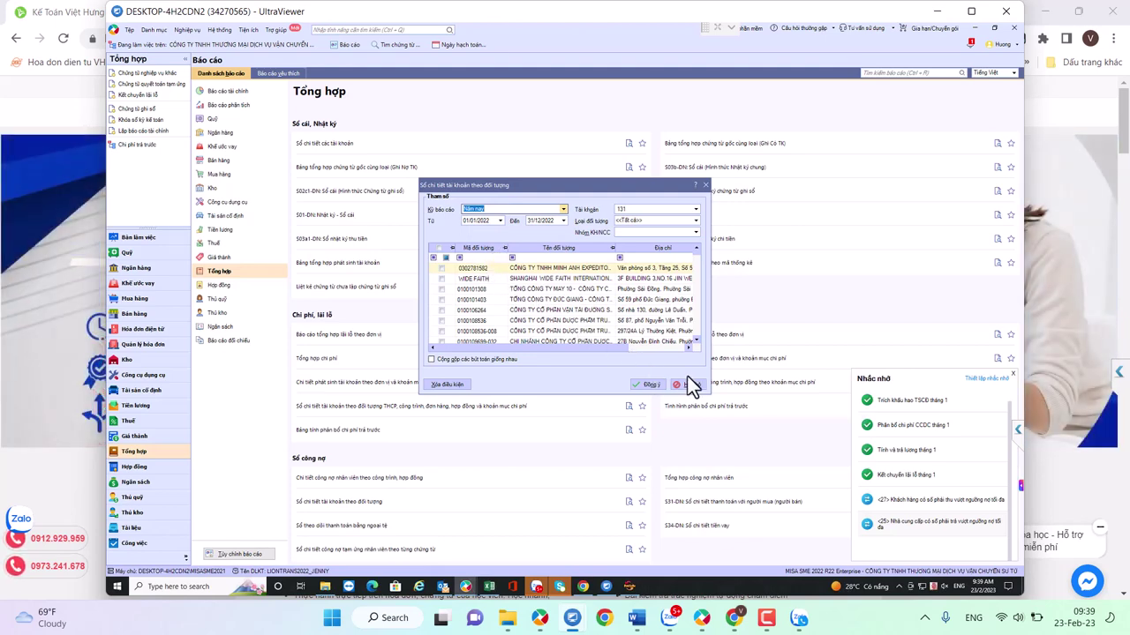
click(689, 385)
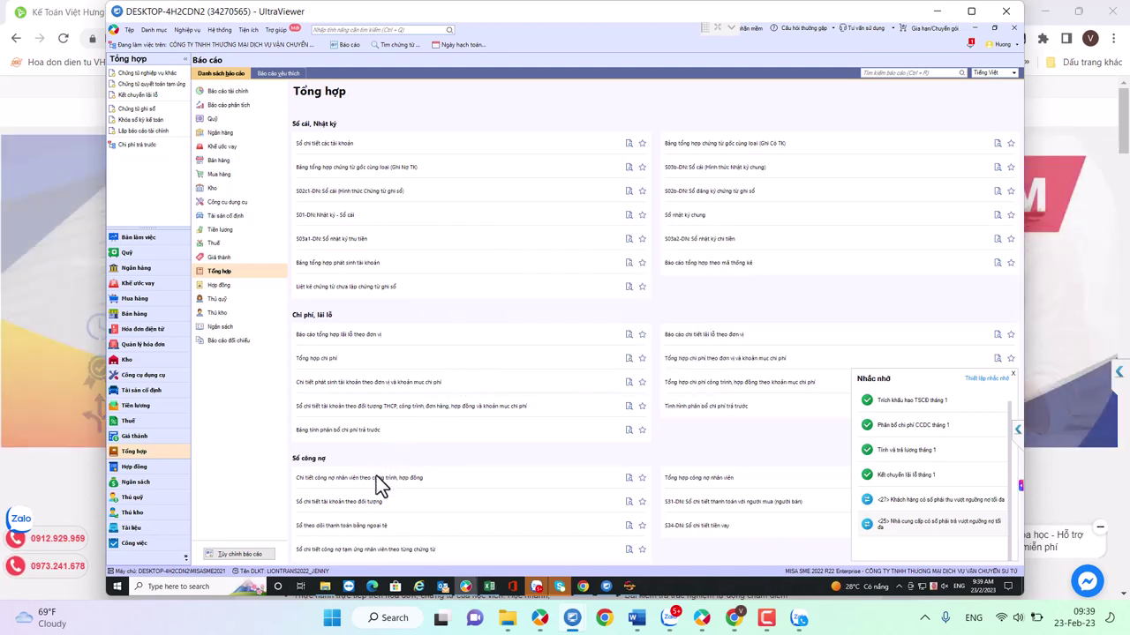